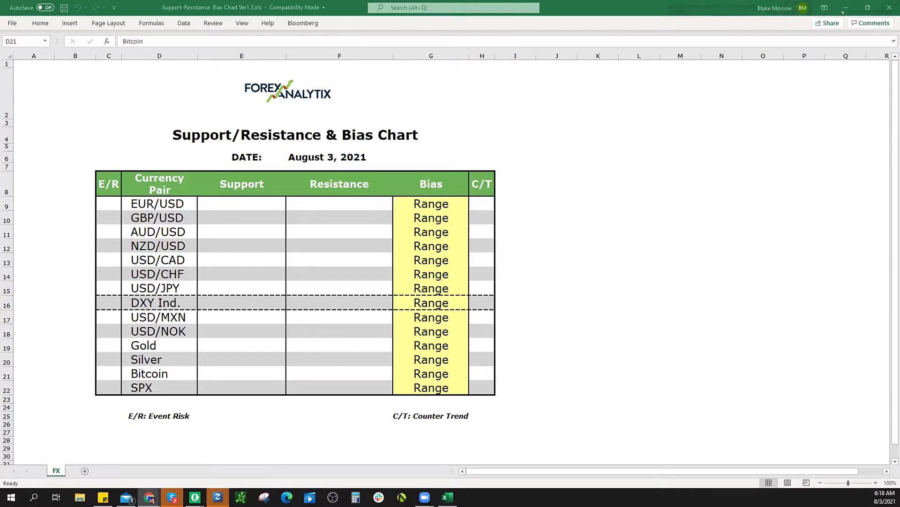
# Step: Switch to the USD/JPY 4-hour chart in TradingView and dismiss the alert notifications
pyautogui.hotkey('alt', 'Tab')
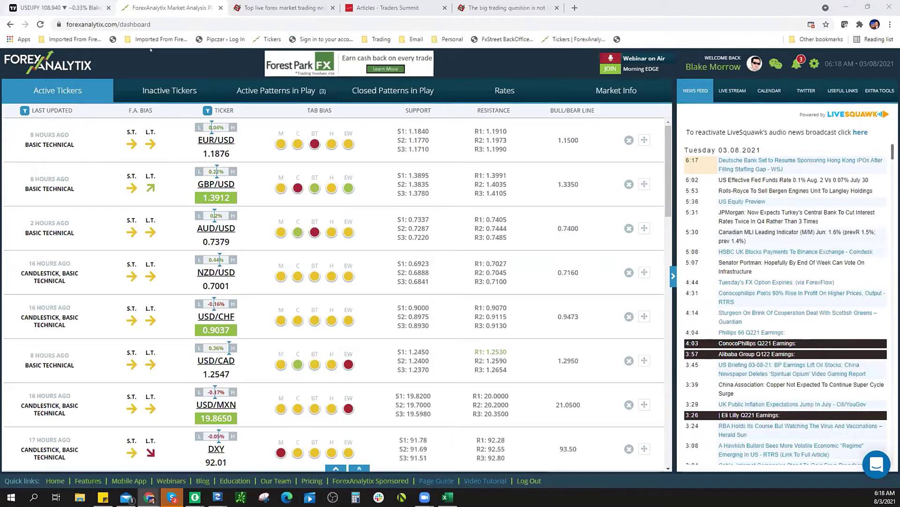
pyautogui.hotkey('ctrl', '1')
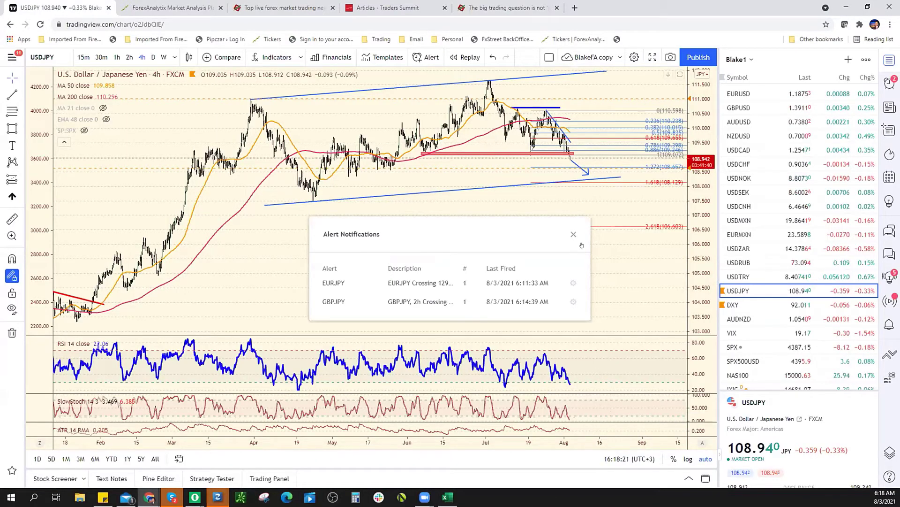
pyautogui.click(573, 234)
# Step: In the Excel Support/Resistance & Bias Chart, enter 108.65 as the USD/JPY support level
pyautogui.scroll(2, 507, 213)
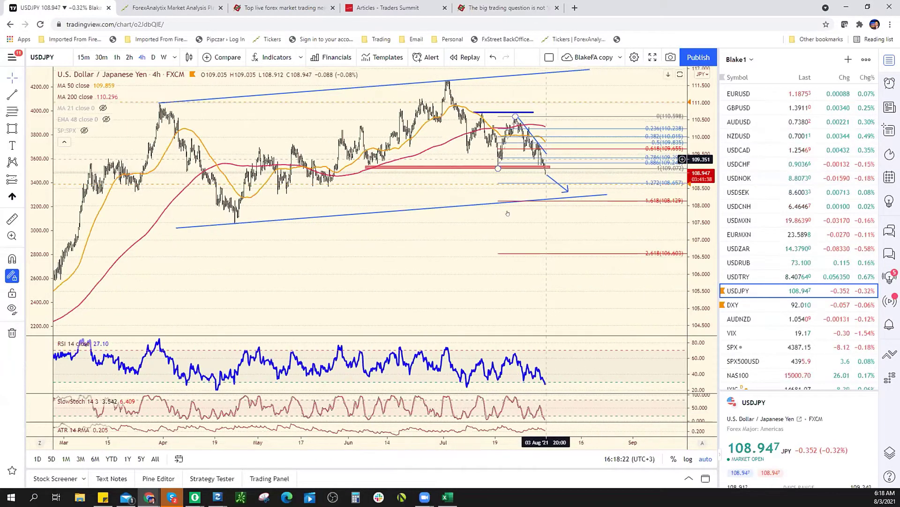
pyautogui.scroll(5, 507, 214)
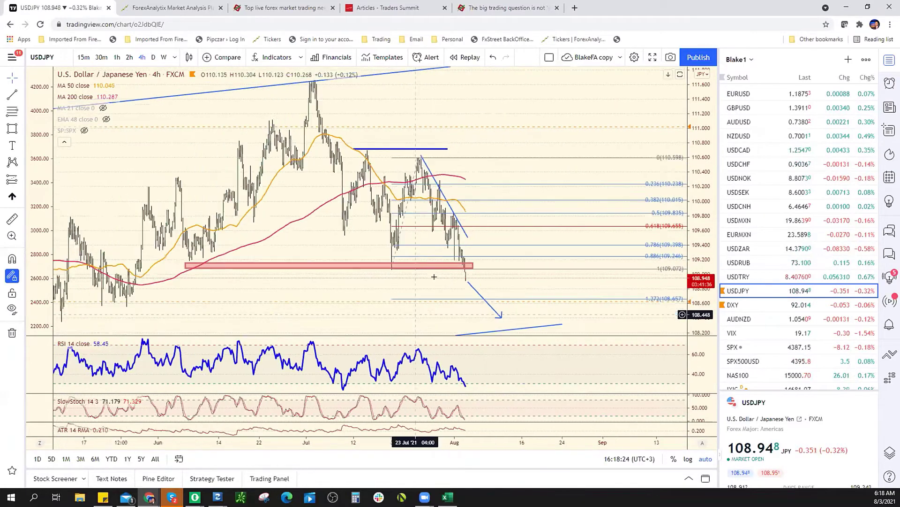
pyautogui.scroll(-3, 433, 277)
pyautogui.click(506, 229)
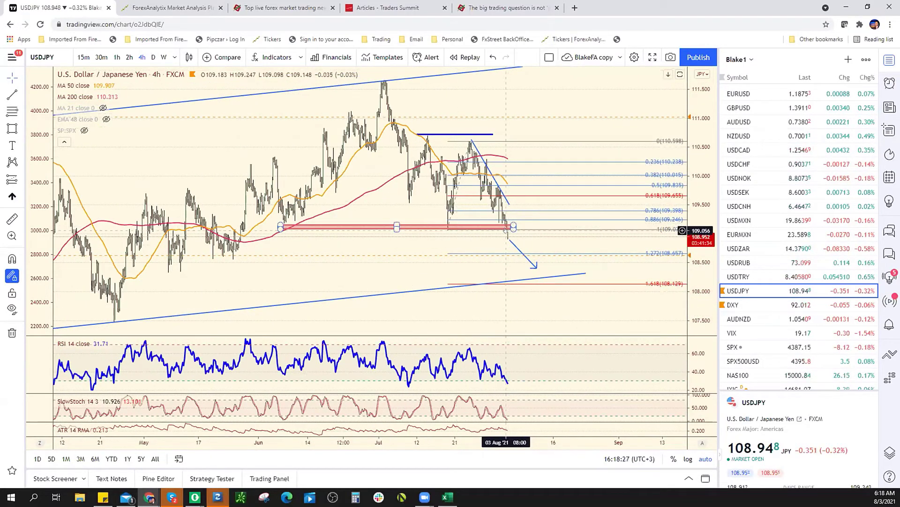
pyautogui.scroll(-2, 508, 232)
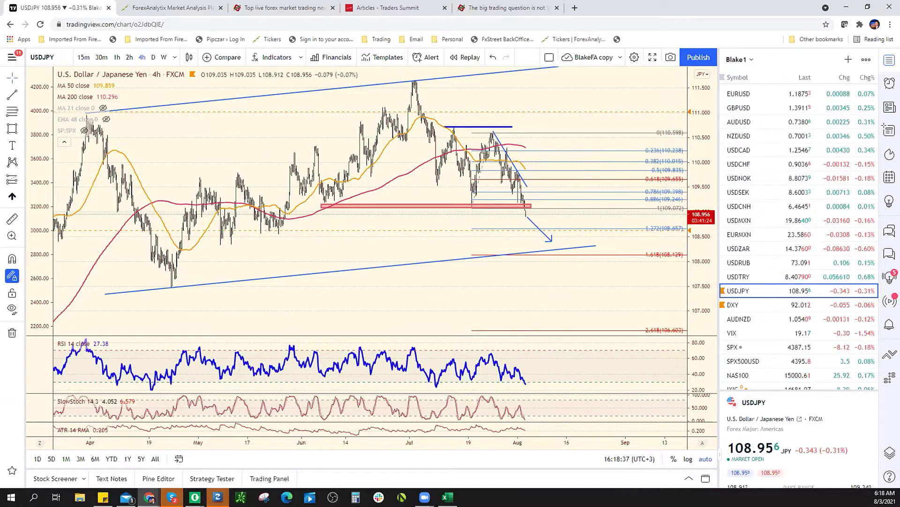
pyautogui.hotkey('alt', 'Tab')
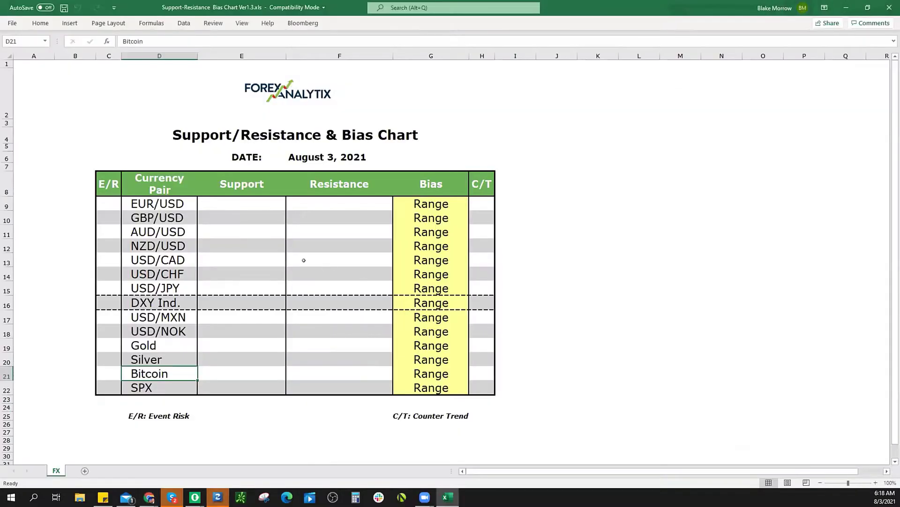
pyautogui.click(259, 284)
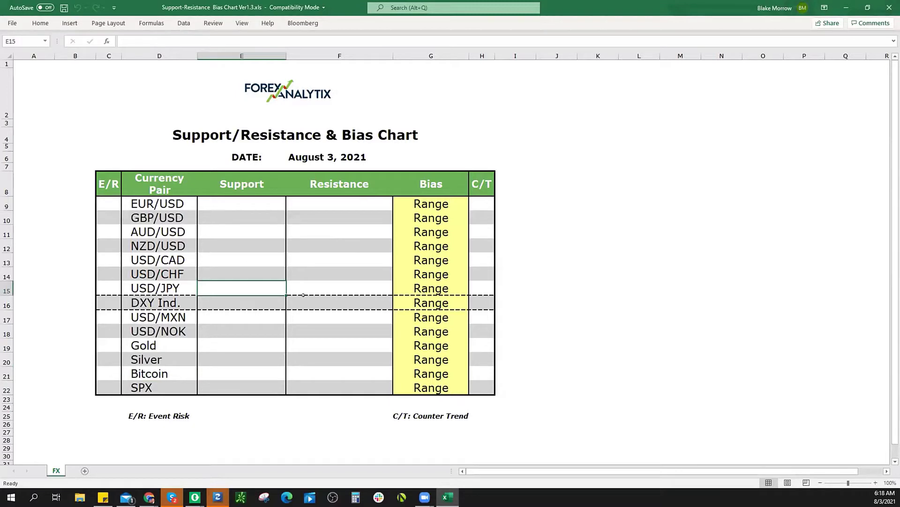
pyautogui.write('108.65')
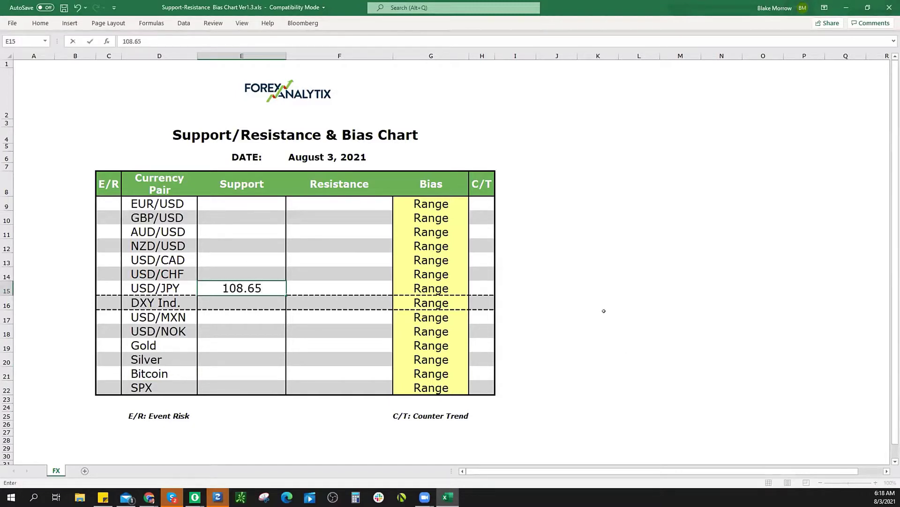
# Step: On the TradingView USD/JPY chart, draw a Fibonacci retracement from the 23 April low (about 107.455) to the 2 July high (about 111.639) and apply a saved template
pyautogui.hotkey('alt', 'Tab')
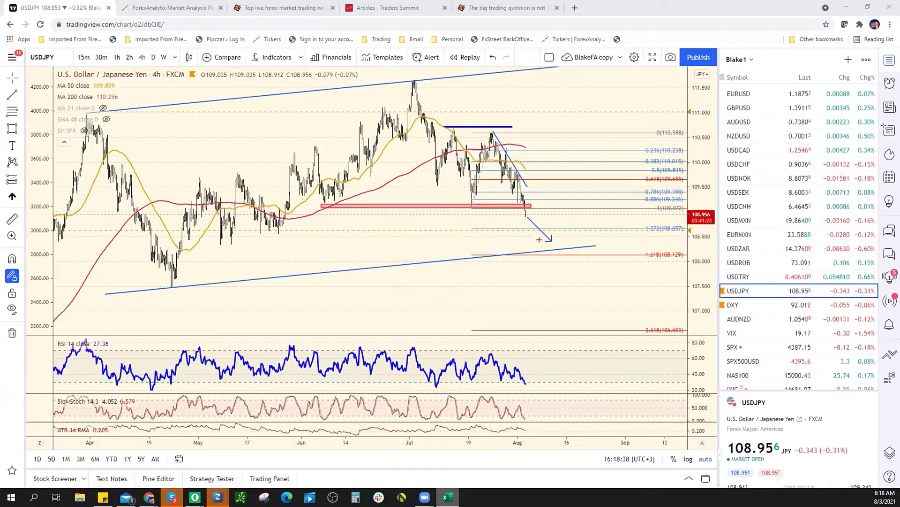
pyautogui.scroll(-3, 499, 282)
pyautogui.scroll(3, 499, 282)
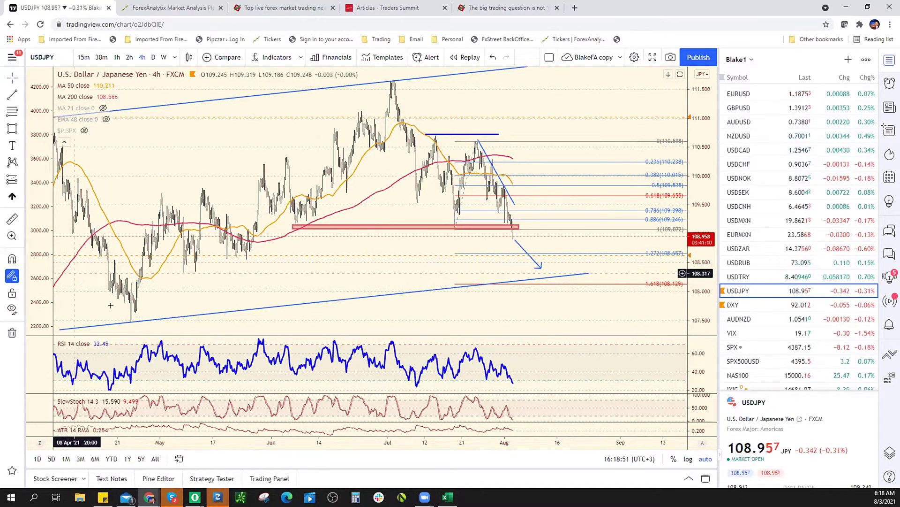
pyautogui.click(126, 320)
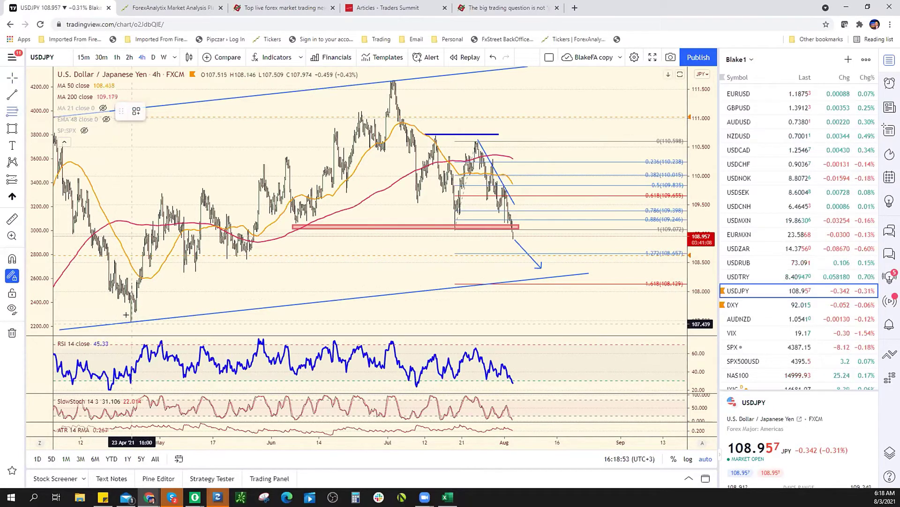
pyautogui.moveTo(125, 319)
pyautogui.mouseDown()
pyautogui.moveTo(290, 225)
pyautogui.moveTo(394, 80)
pyautogui.mouseUp()
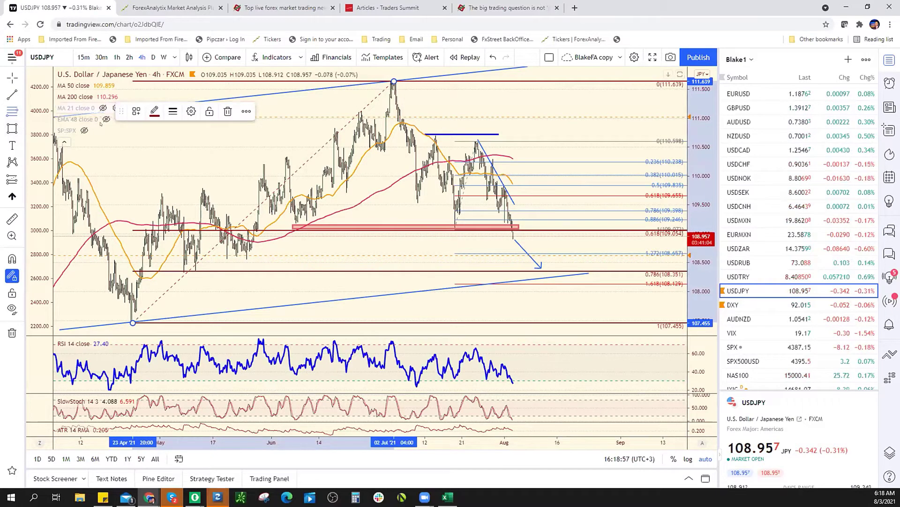
pyautogui.click(136, 111)
pyautogui.click(150, 182)
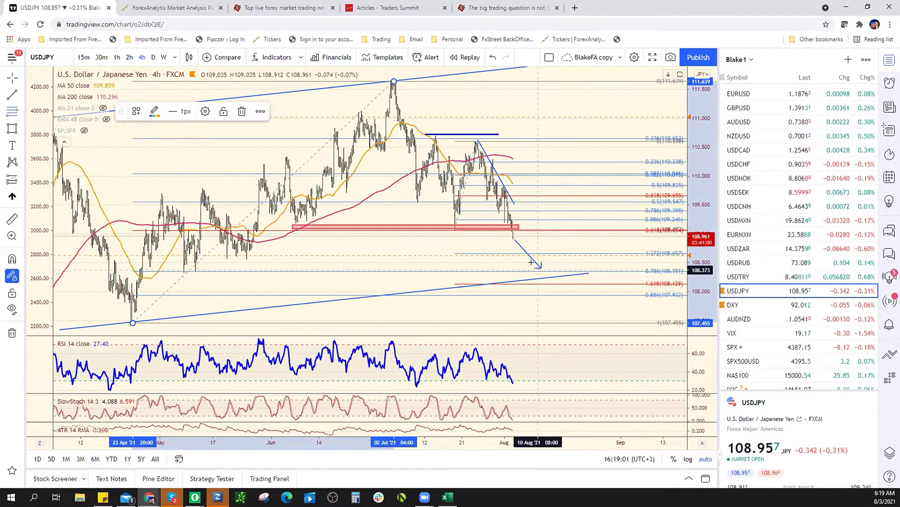
# Step: Return to the Excel bias chart and extend the USD/JPY support entry to 108.35/108.65
pyautogui.scroll(-3, 569, 192)
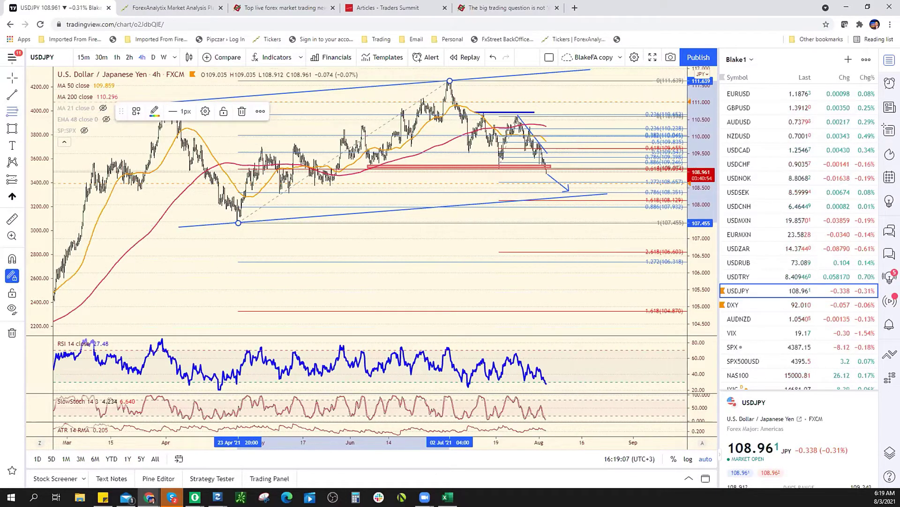
pyautogui.hotkey('alt', 'Tab')
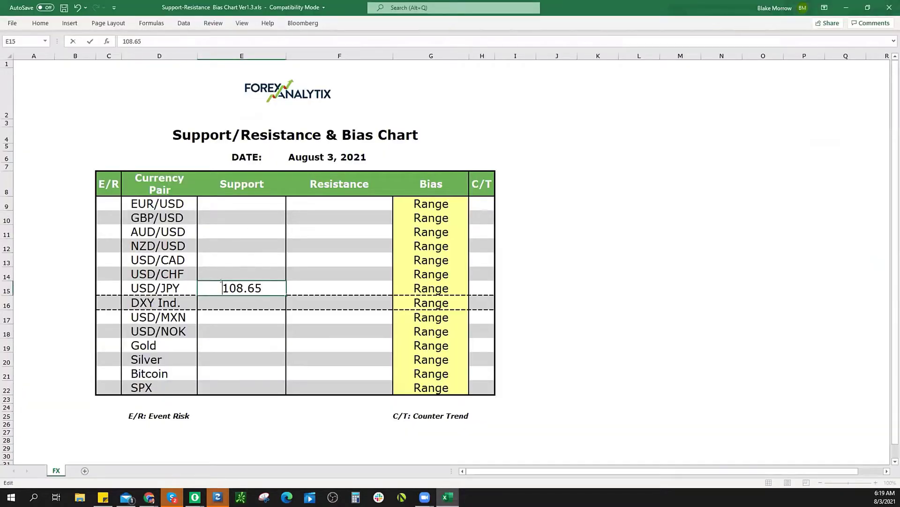
pyautogui.write('108.35')
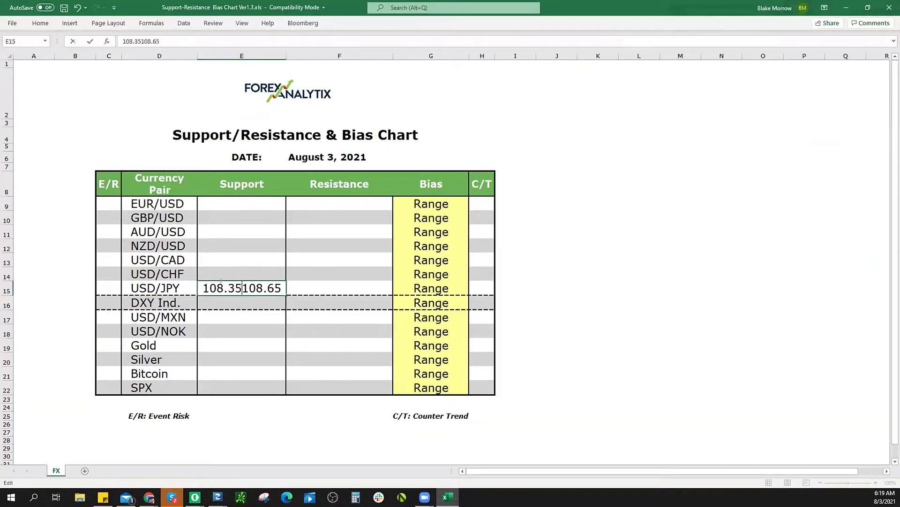
pyautogui.write('/')
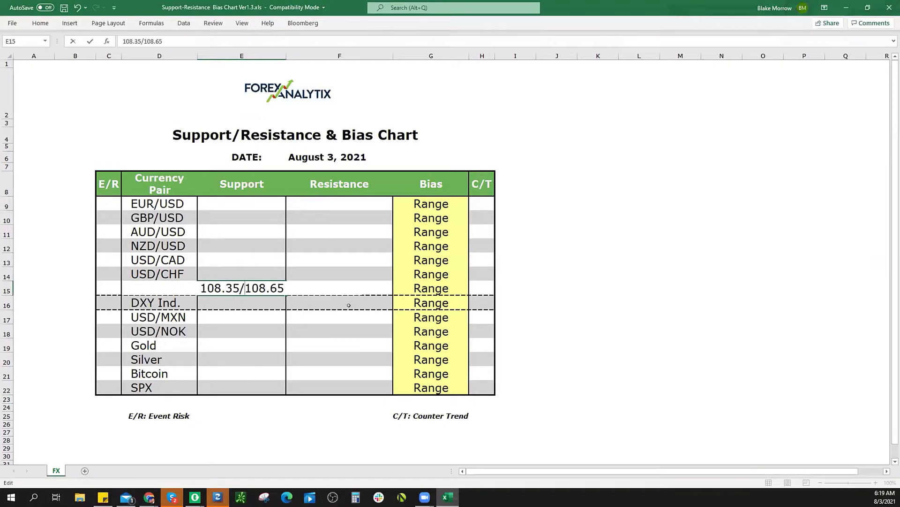
pyautogui.press('Tab')
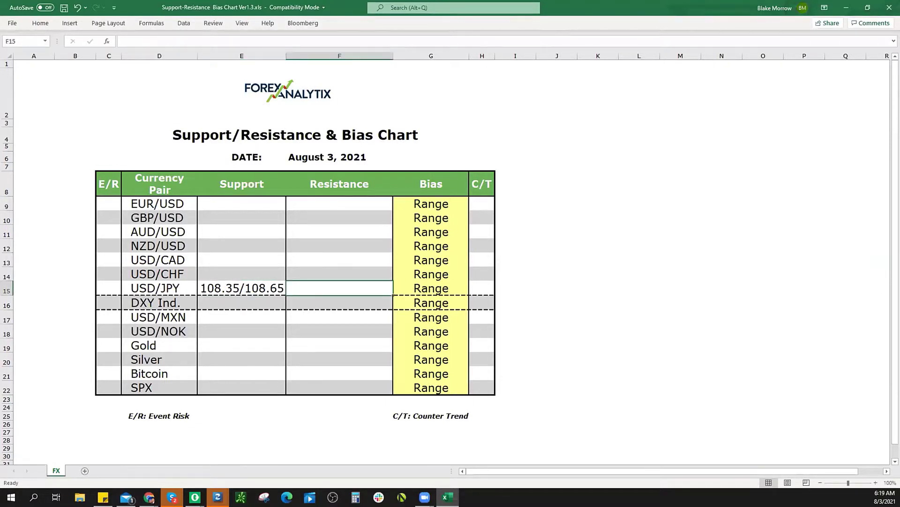
# Step: Select the USD/JPY resistance cell and switch back to the TradingView chart
pyautogui.hotkey('alt', 'Tab')
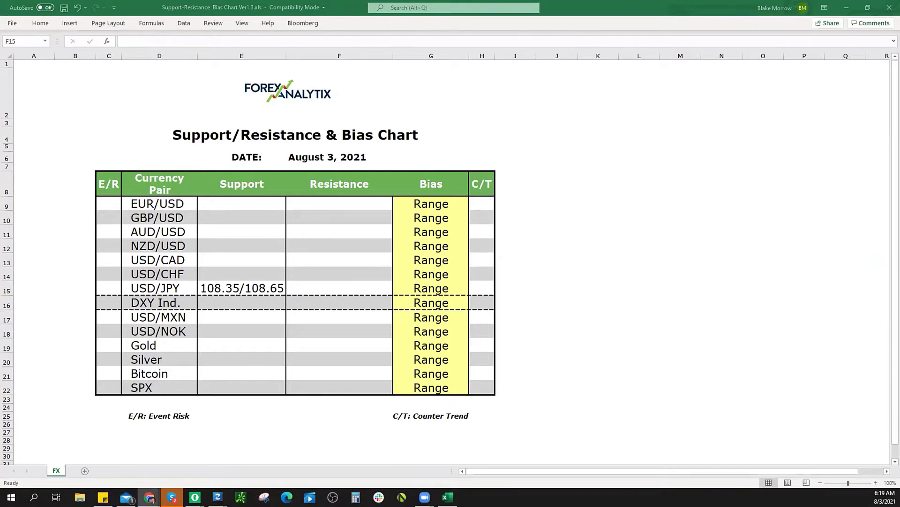
pyautogui.click(311, 288)
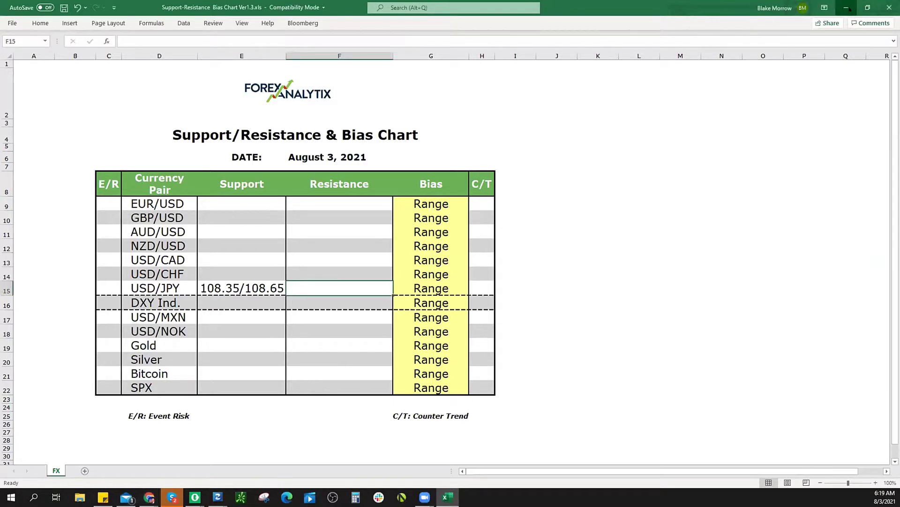
pyautogui.hotkey('alt', 'Tab')
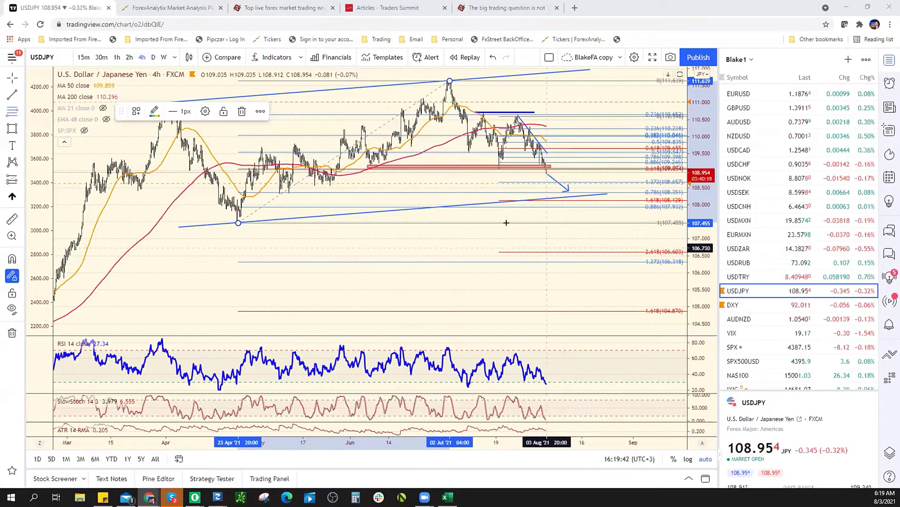
# Step: Try marking the late-July lows with a 4px trend line at about 109.35, and delete it
pyautogui.scroll(3, 396, 334)
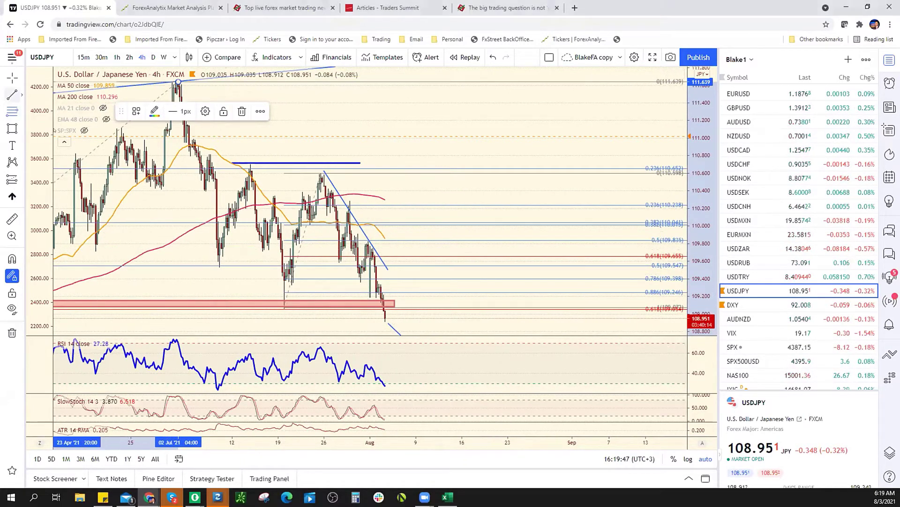
pyautogui.click(320, 290)
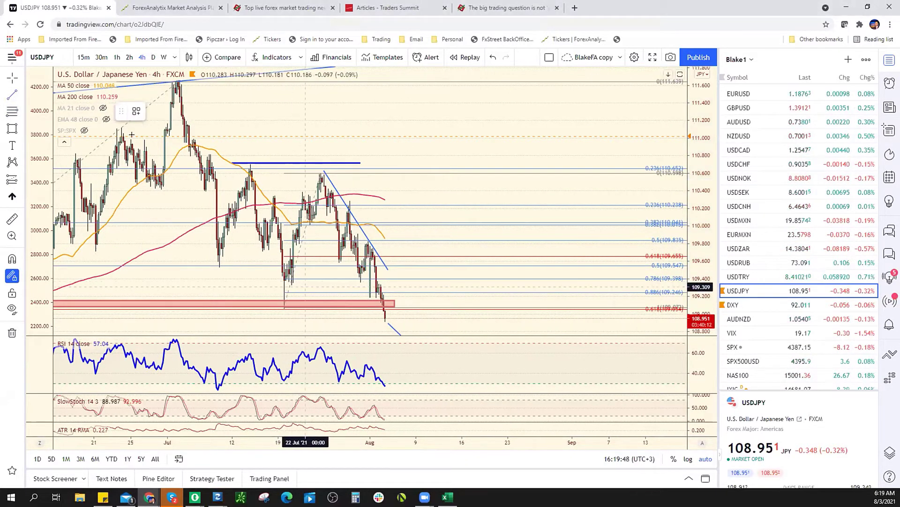
pyautogui.click(287, 283)
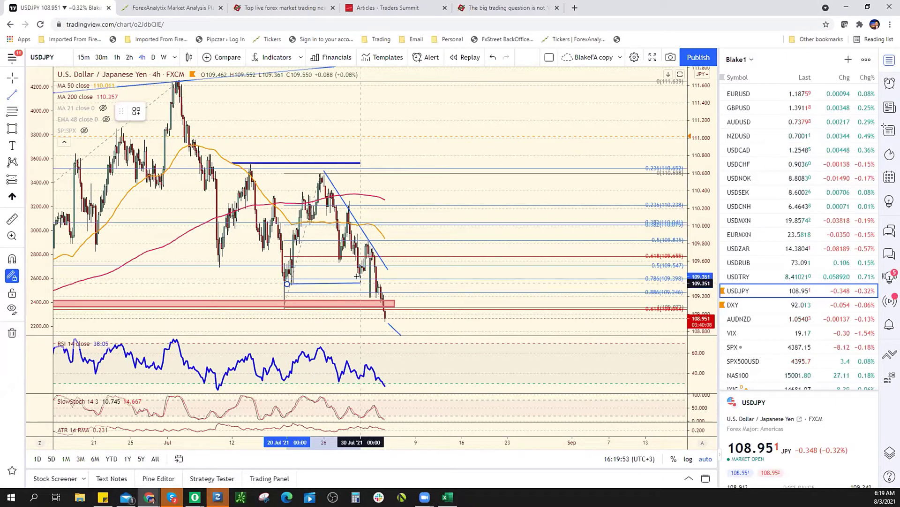
pyautogui.click(422, 283)
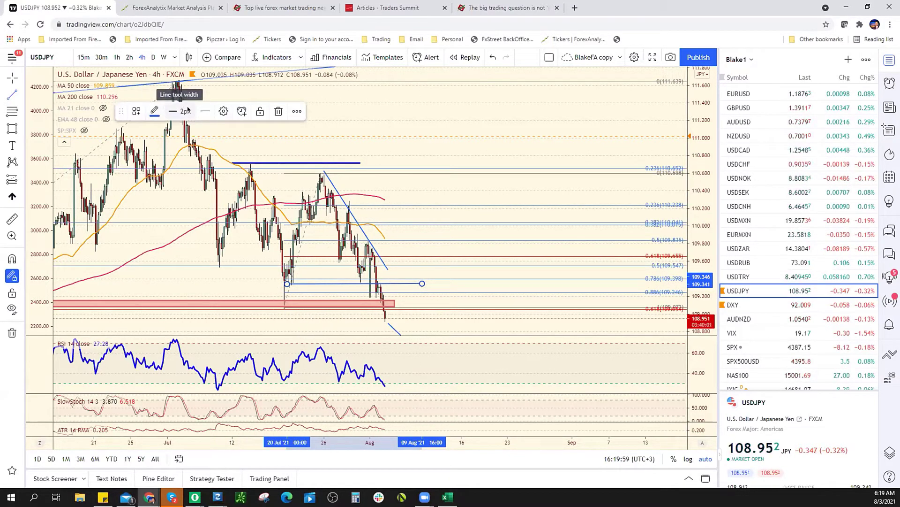
pyautogui.click(182, 112)
pyautogui.click(188, 177)
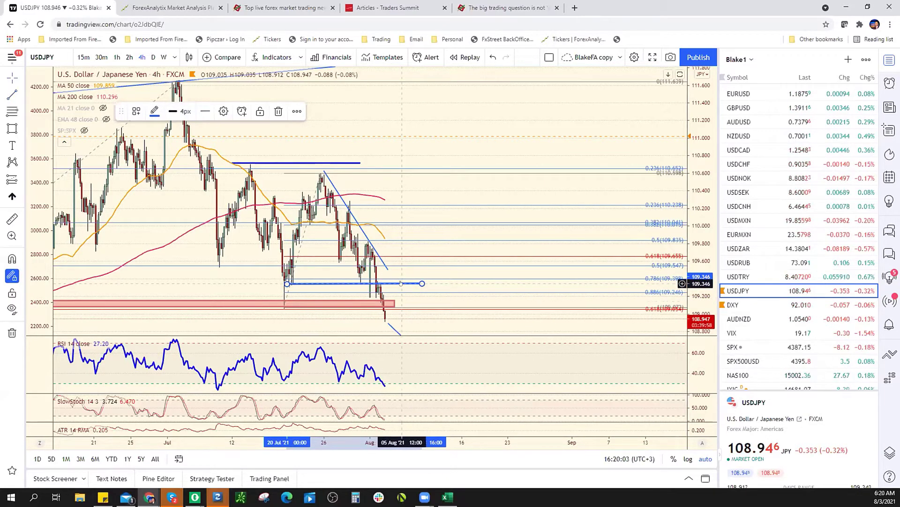
pyautogui.press('Delete')
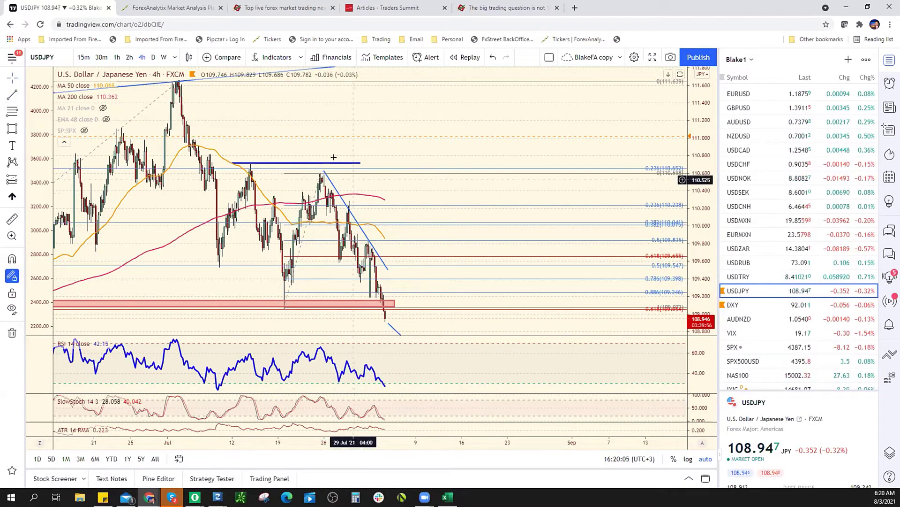
# Step: Move the thick blue horizontal line down to about 109.34 and extend the descending trend line to about 109.245 on 5 August
pyautogui.moveTo(332, 162); pyautogui.dragTo(381, 281)
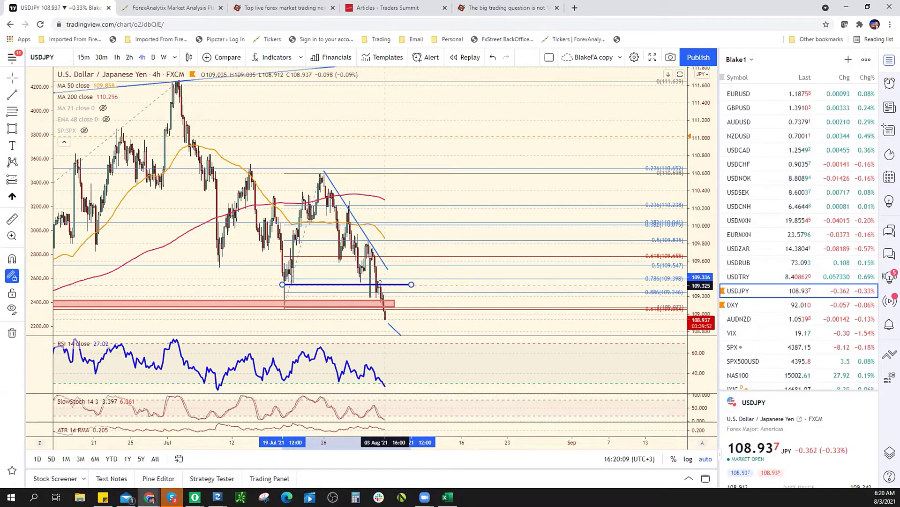
pyautogui.moveTo(379, 281)
pyautogui.mouseDown()
pyautogui.moveTo(387, 270)
pyautogui.moveTo(409, 276)
pyautogui.moveTo(404, 292)
pyautogui.mouseUp()
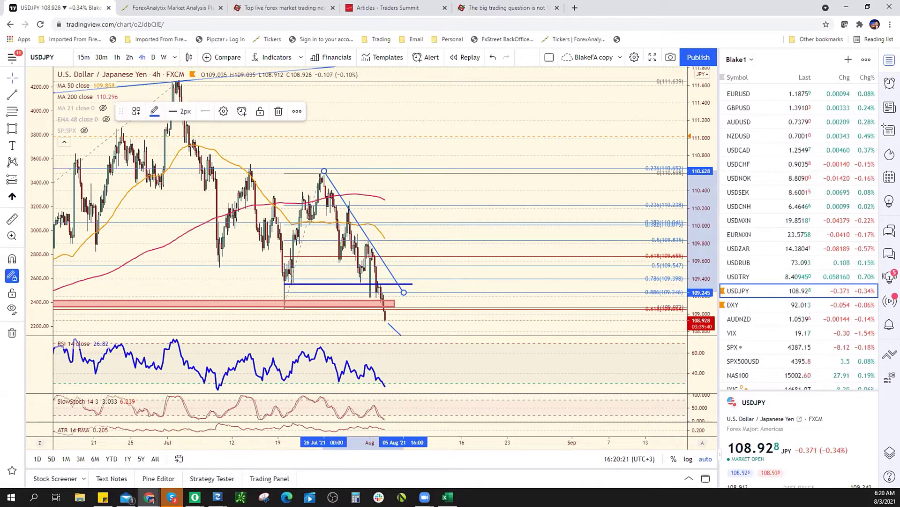
# Step: In the Excel bias chart, set the USD/JPY resistance to 109.35 and its bias to Bearish, and return to the TradingView chart
pyautogui.hotkey('alt', 'Tab')
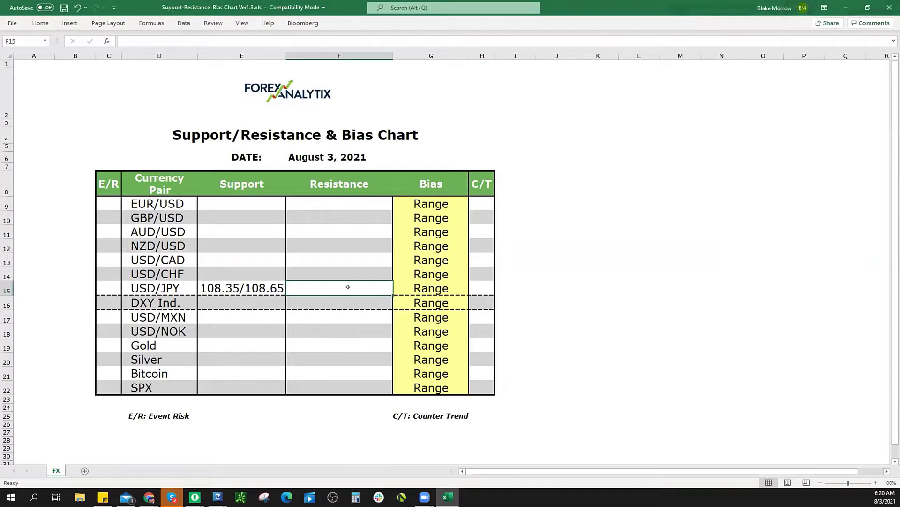
pyautogui.write('109.35')
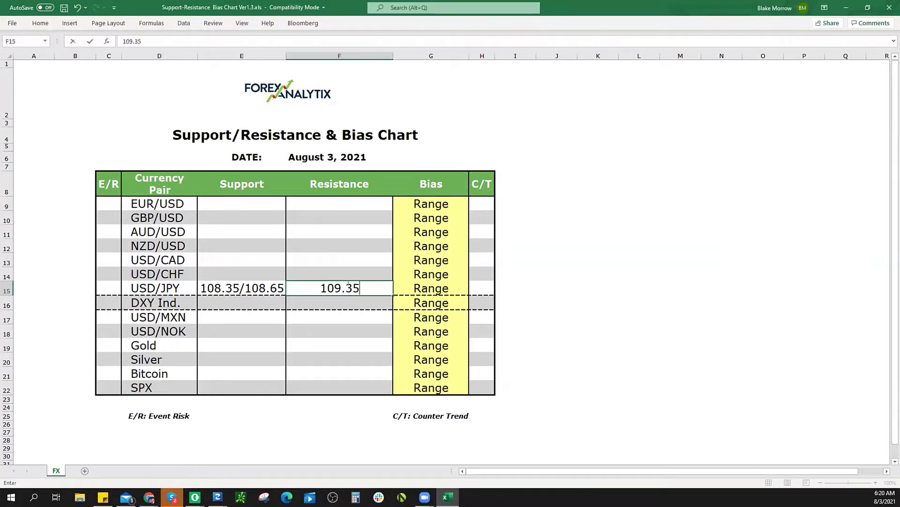
pyautogui.press('Tab')
pyautogui.click(473, 290)
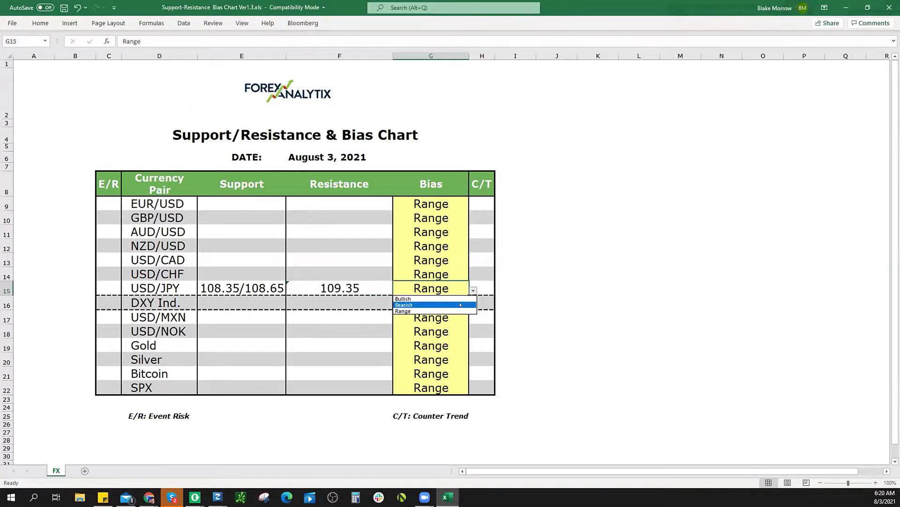
pyautogui.click(460, 305)
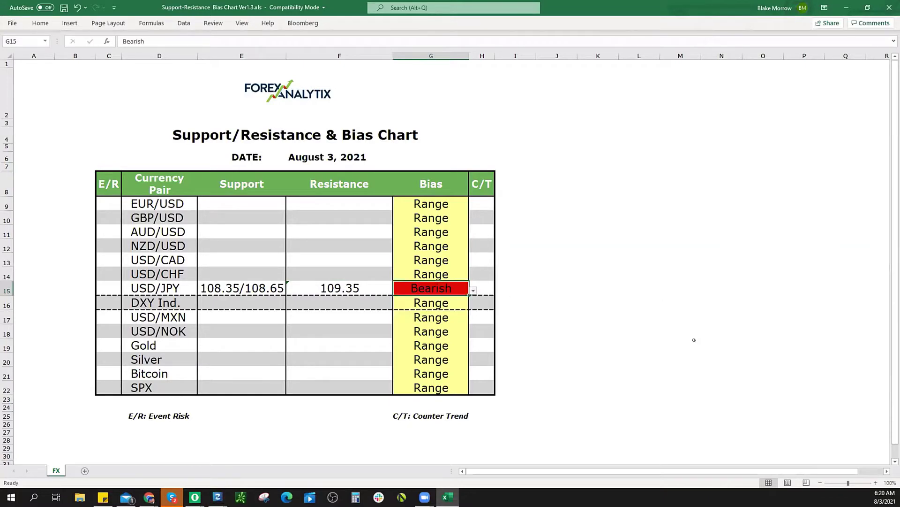
pyautogui.click(847, 10)
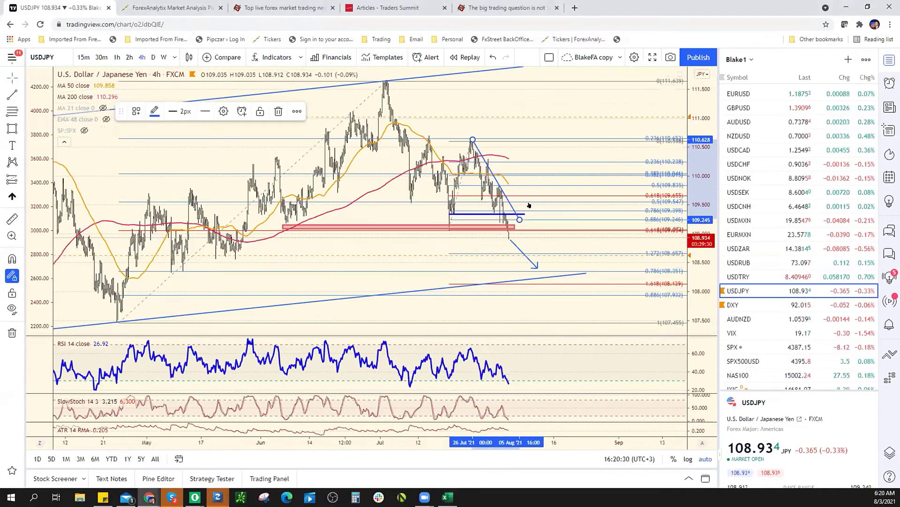
# Step: Try marking the USD/JPY range from 30 March to 25 August with a rectangle between about 111.18 and 107.79, and delete it
pyautogui.scroll(-2, 530, 205)
pyautogui.scroll(-3, 559, 205)
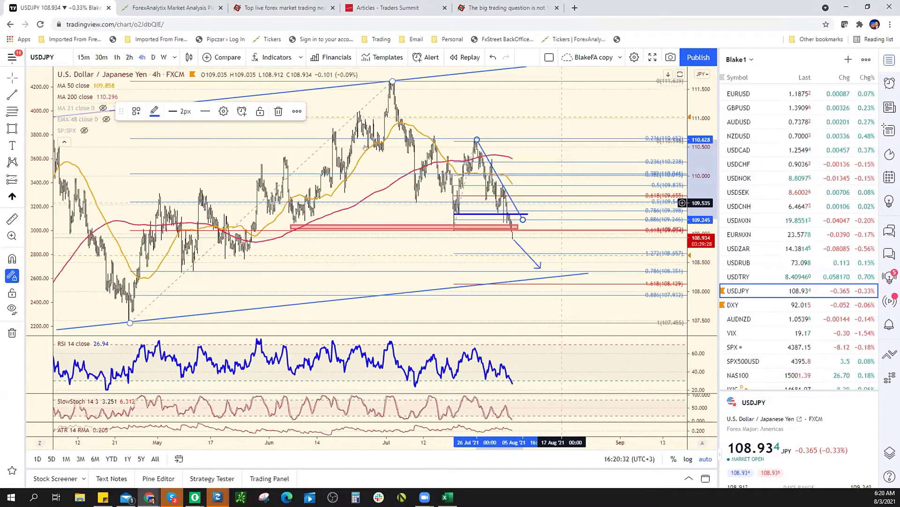
pyautogui.scroll(-3, 222, 149)
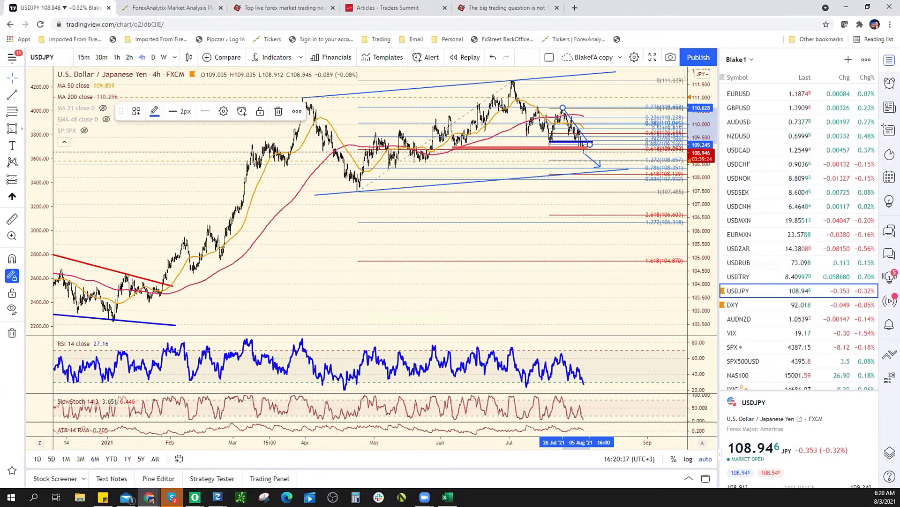
pyautogui.click(298, 98)
pyautogui.moveTo(299, 93)
pyautogui.mouseDown()
pyautogui.moveTo(597, 203)
pyautogui.moveTo(633, 183)
pyautogui.mouseUp()
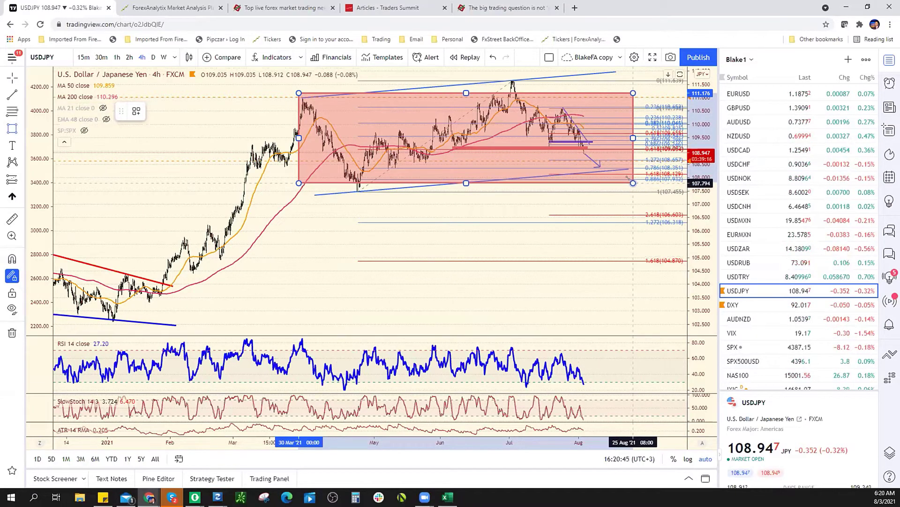
pyautogui.press('Delete')
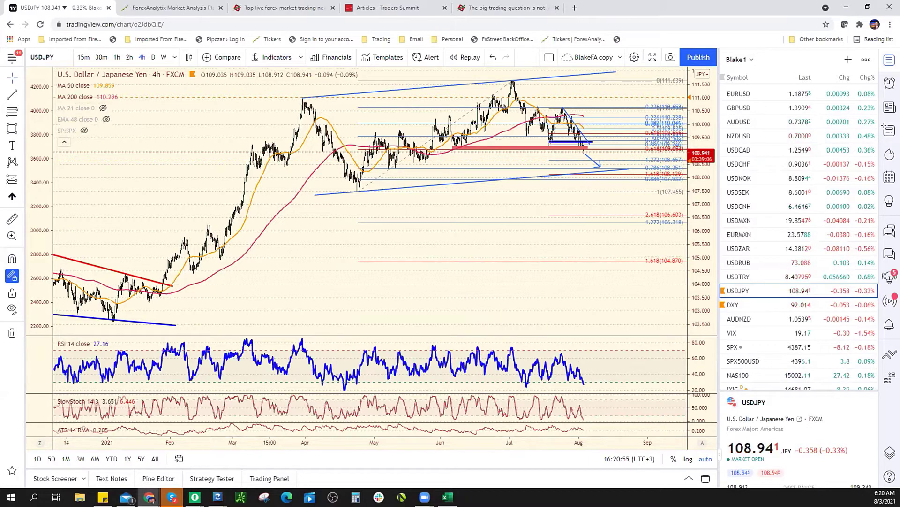
# Step: In the Excel bias chart, change the USD/JPY bias to Range, and return to the TradingView chart
pyautogui.scroll(3, 511, 197)
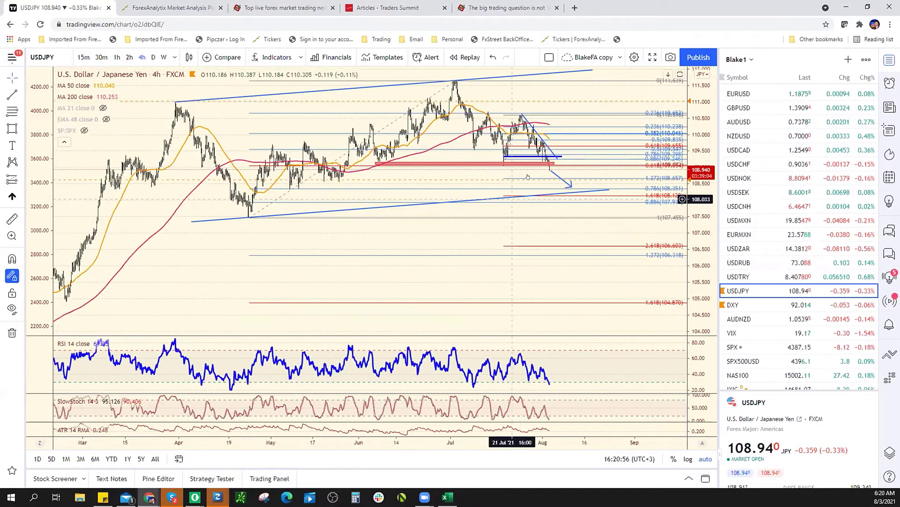
pyautogui.scroll(1, 512, 198)
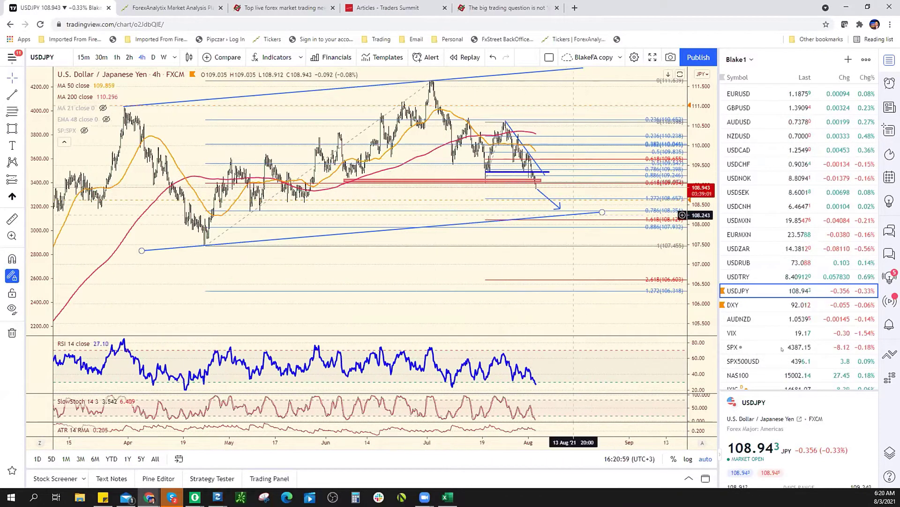
pyautogui.click(448, 496)
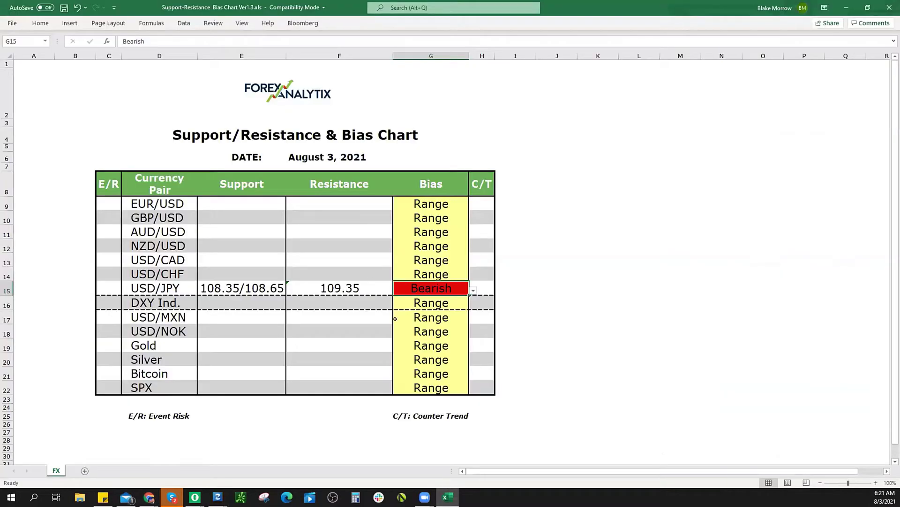
pyautogui.click(473, 291)
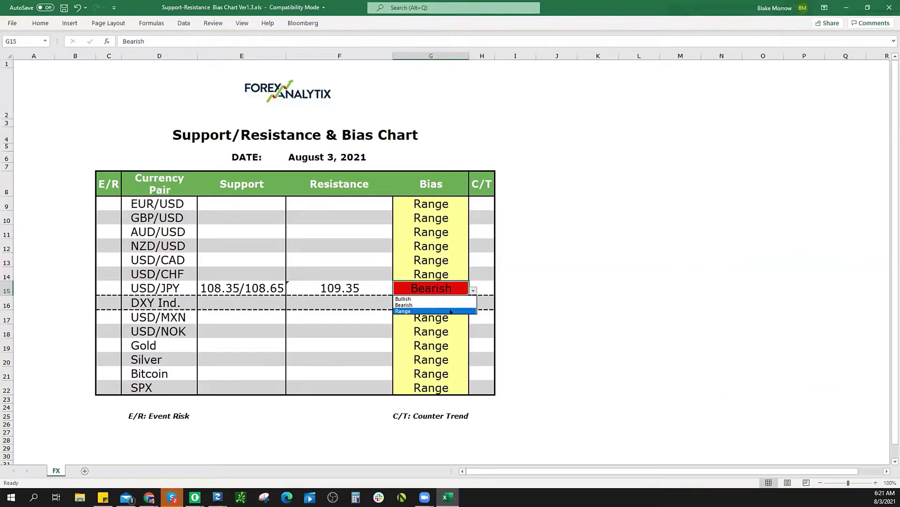
pyautogui.click(413, 303)
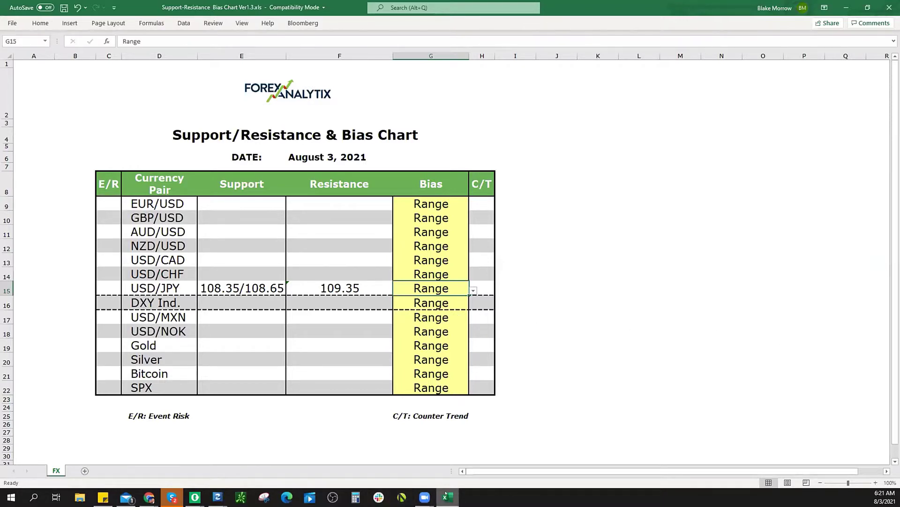
pyautogui.hotkey('alt', 'Tab')
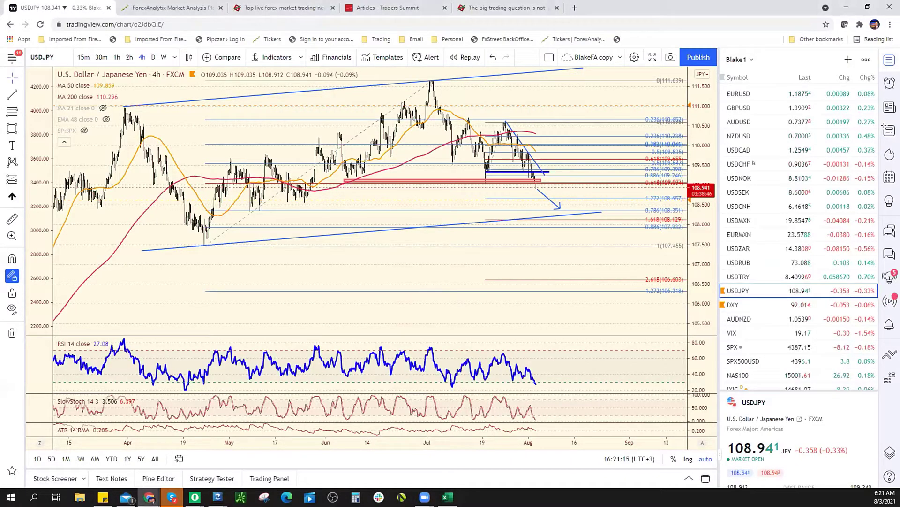
# Step: Open the EUR/USD chart, set the EUR/USD resistance to 1.1910 in the Excel bias chart, and return to TradingView
pyautogui.click(746, 93)
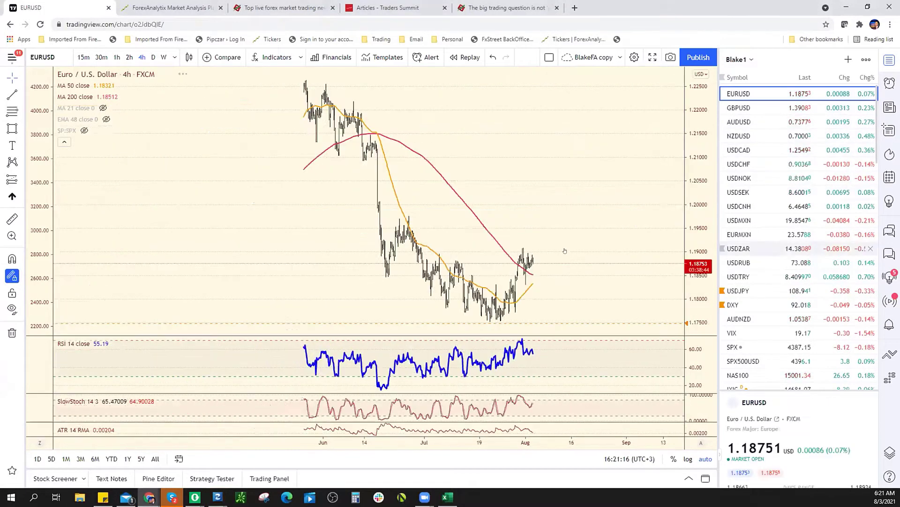
pyautogui.scroll(5, 565, 251)
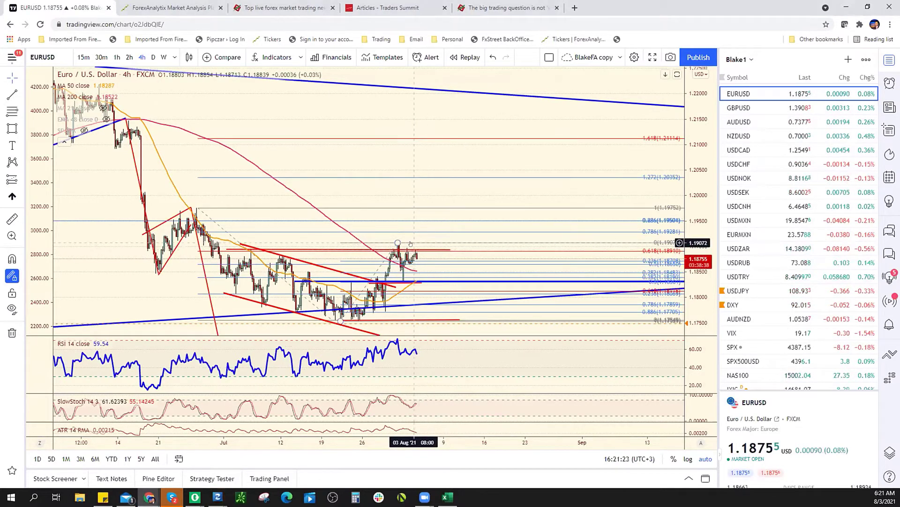
pyautogui.hotkey('alt', 'Tab')
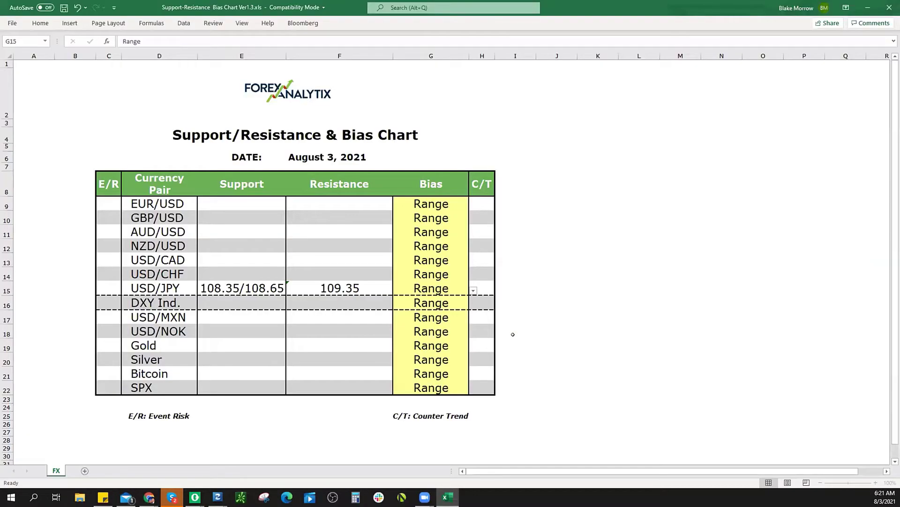
pyautogui.click(349, 200)
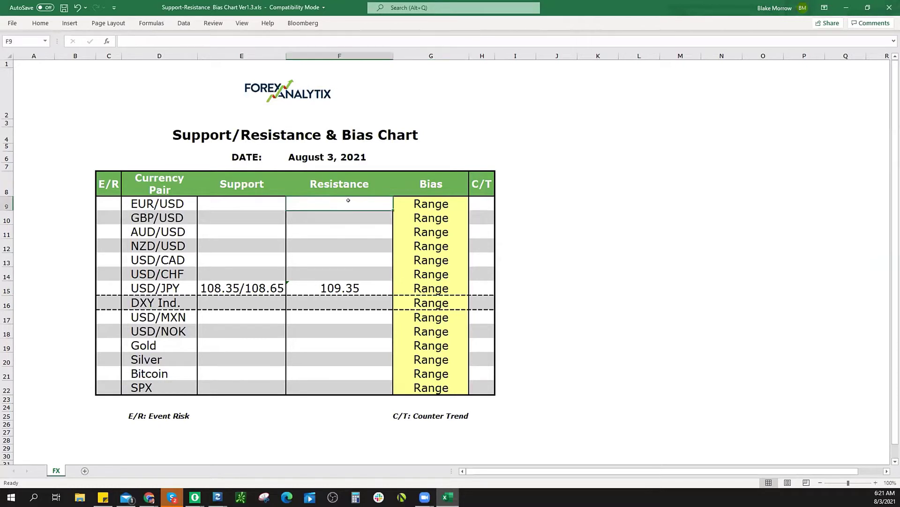
pyautogui.write('1.1910')
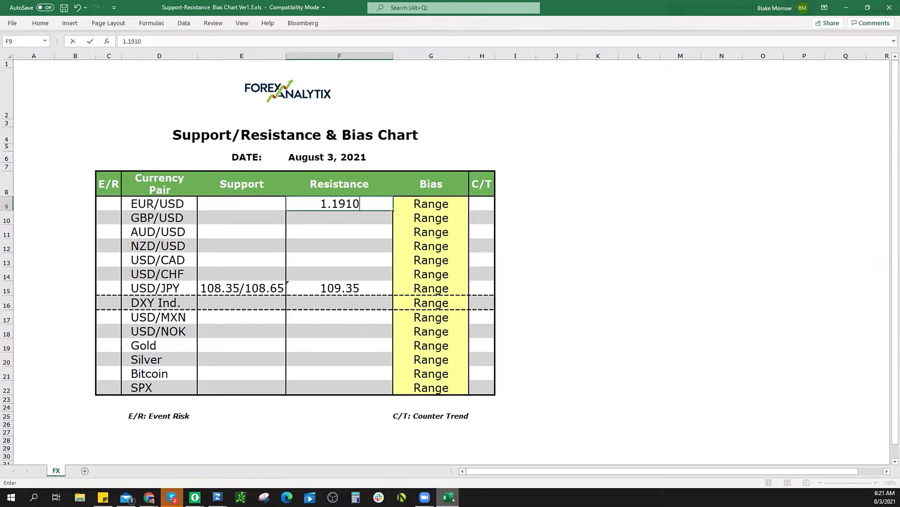
pyautogui.hotkey('alt', 'Tab')
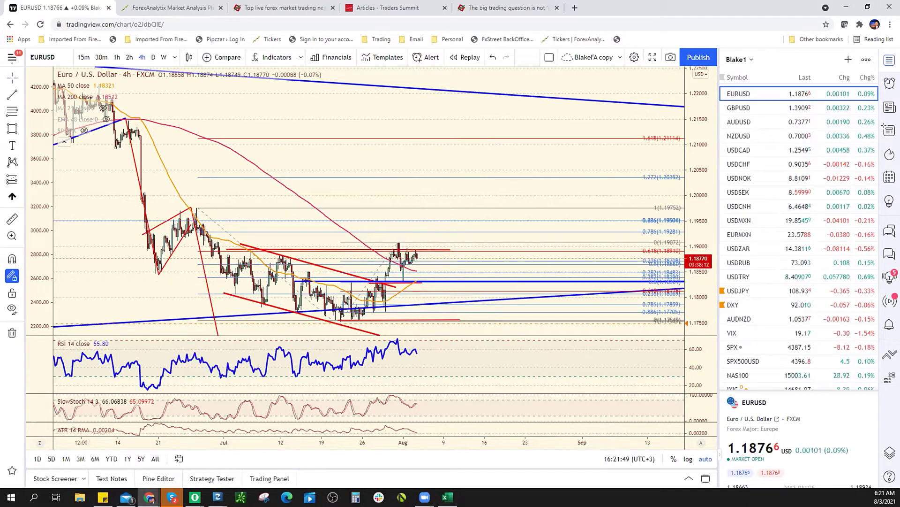
# Step: In the Excel bias chart, set the EUR/USD support to 1.1830
pyautogui.hotkey('alt', 'Tab')
pyautogui.click(244, 200)
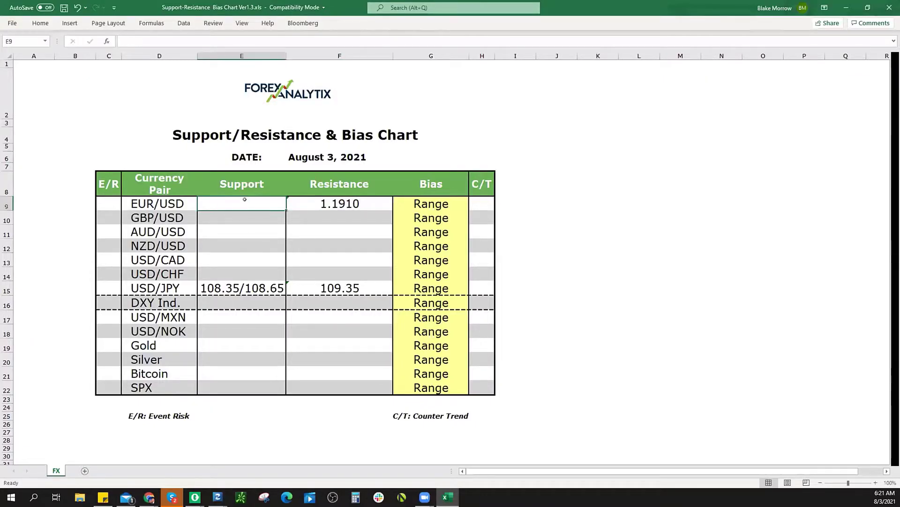
pyautogui.write('1.')
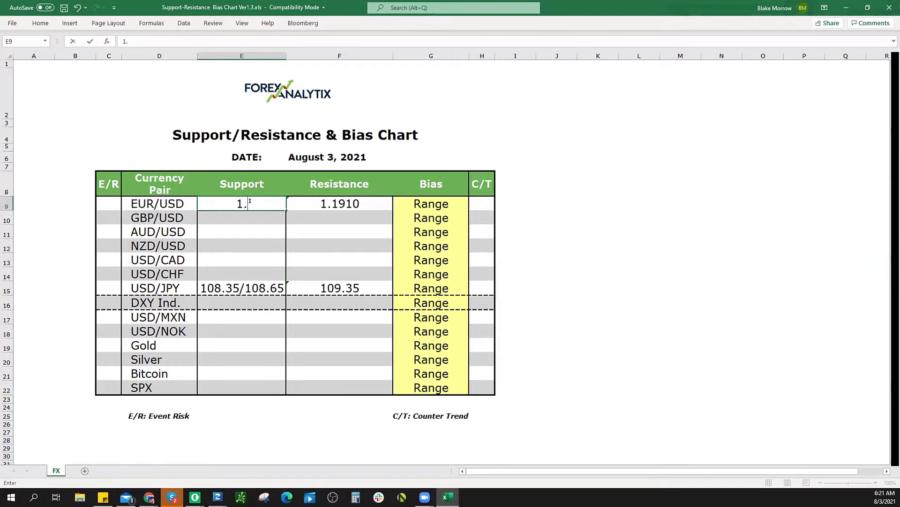
pyautogui.write('1830')
# Step: Switch to the browser, check the August 2 bias chart on the ForexAnalytix dashboard, and return to the TradingView chart
pyautogui.click(149, 498)
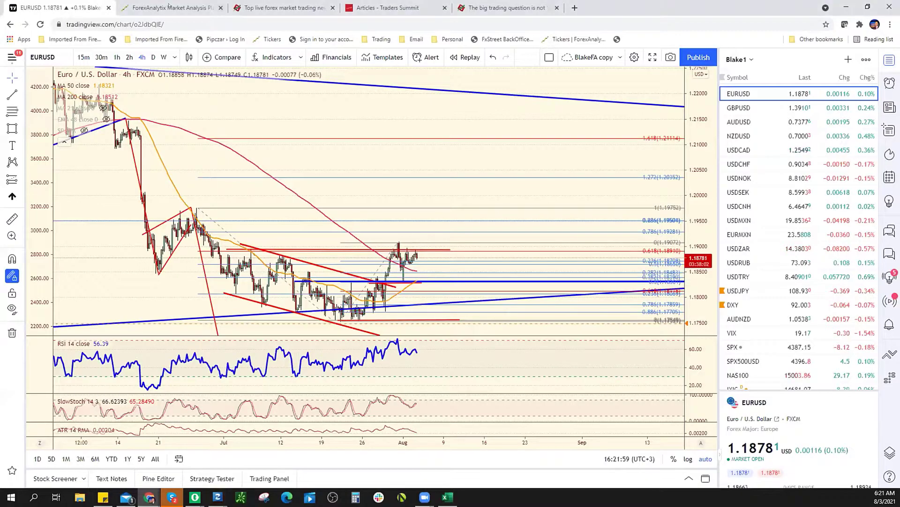
pyautogui.click(169, 8)
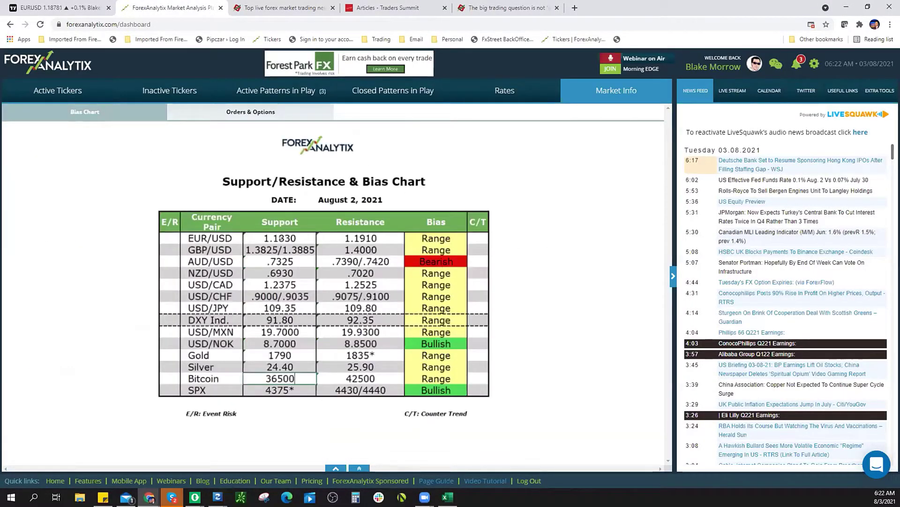
pyautogui.click(49, 7)
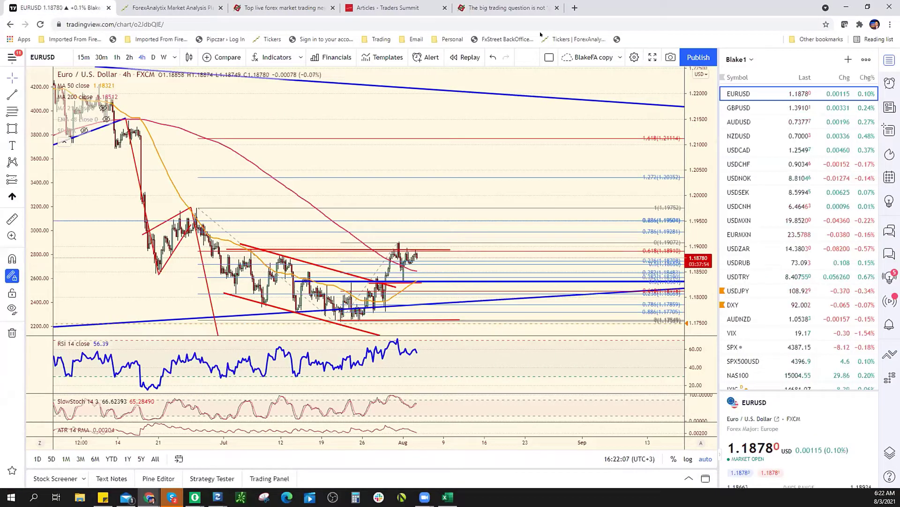
# Step: On the GBP/USD chart, move the retracement's upper anchor to about 1.39863 on 30 July and the blue horizontal ray near 1.39 down to about 1.3835
pyautogui.click(766, 108)
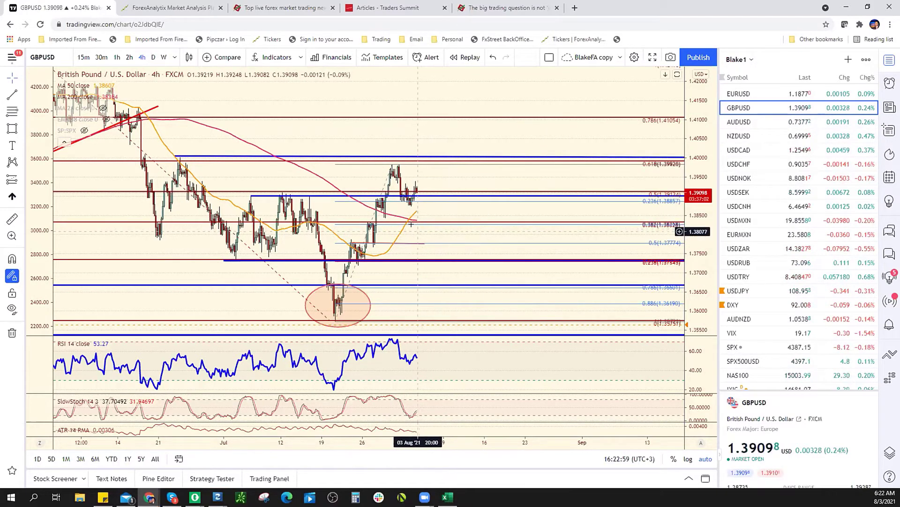
pyautogui.moveTo(411, 224); pyautogui.dragTo(417, 238)
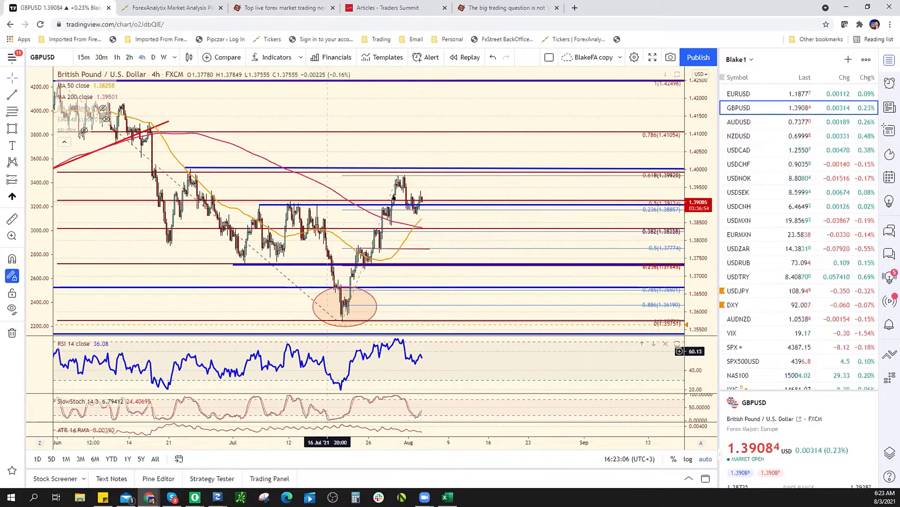
pyautogui.moveTo(398, 176); pyautogui.dragTo(405, 174)
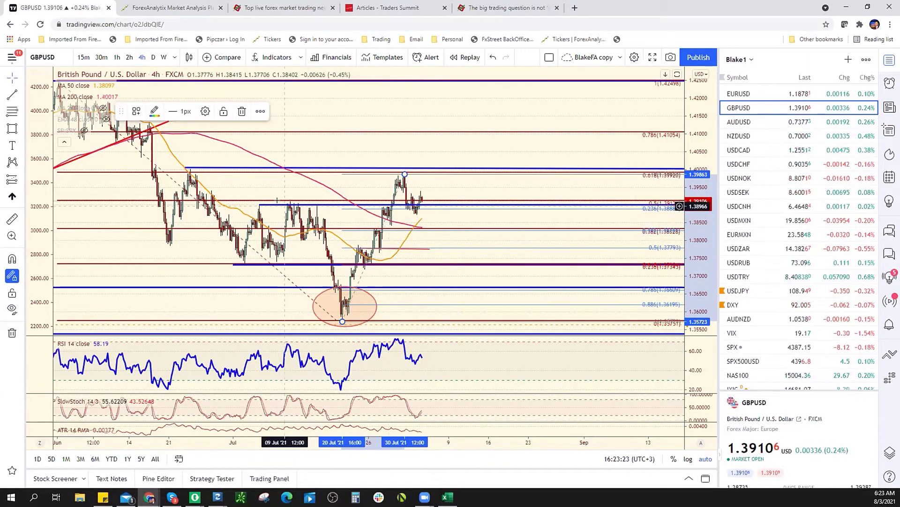
pyautogui.moveTo(297, 205)
pyautogui.mouseDown()
pyautogui.moveTo(310, 219)
pyautogui.moveTo(411, 227)
pyautogui.moveTo(378, 229)
pyautogui.mouseUp()
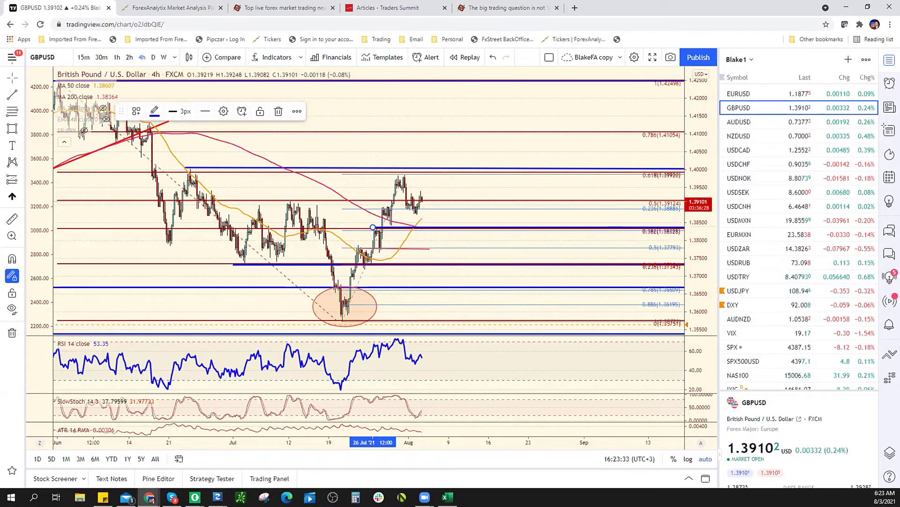
# Step: In the Excel bias chart, set the GBP/USD support to 1.3825 and its resistance to 1.4000
pyautogui.hotkey('alt', 'Tab')
pyautogui.click(230, 219)
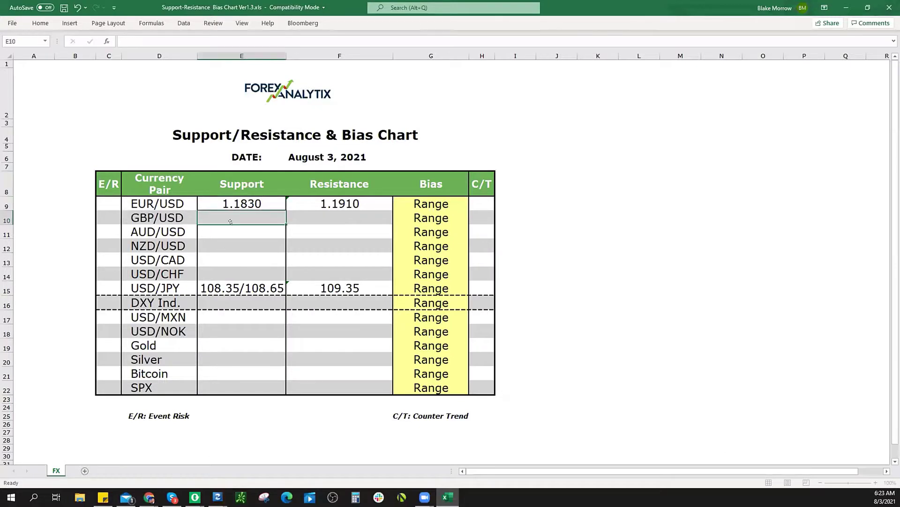
pyautogui.write('14')
pyautogui.write('3825')
pyautogui.hotkey('alt', 'Tab')
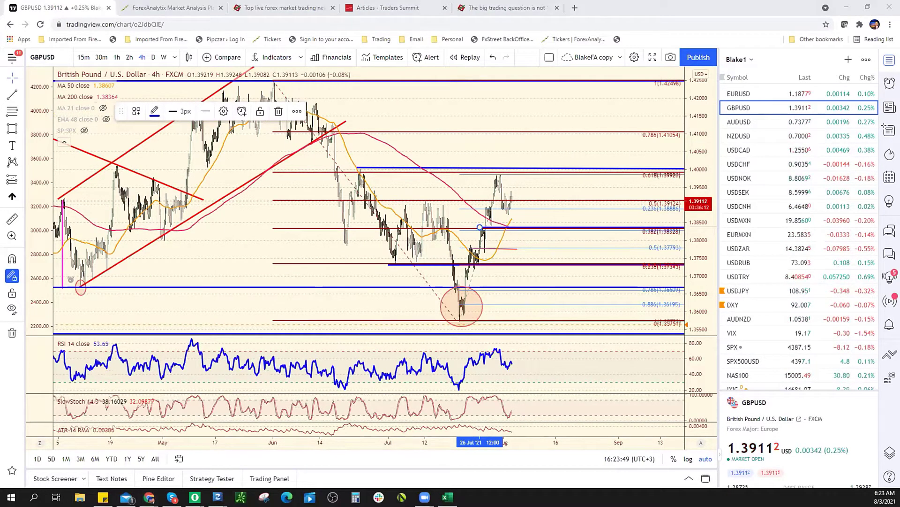
pyautogui.hotkey('alt', 'Tab')
pyautogui.click(347, 215)
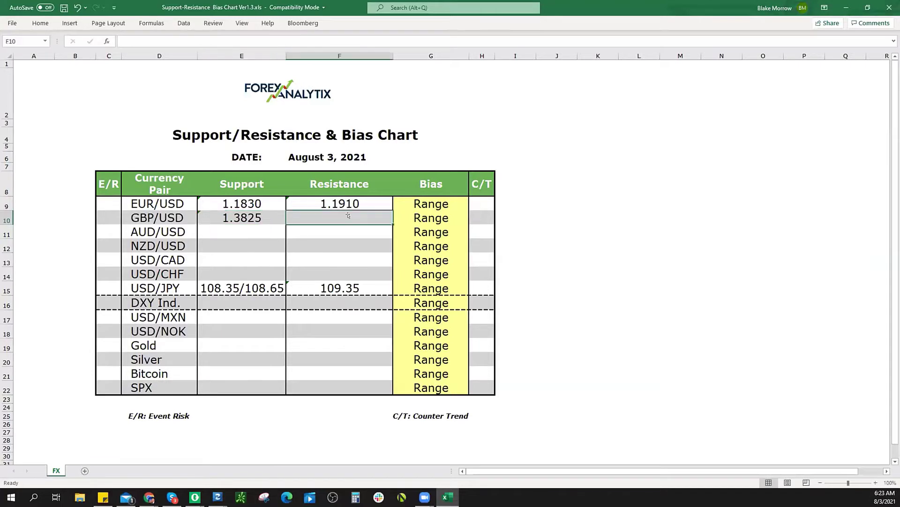
pyautogui.write('1.40000')
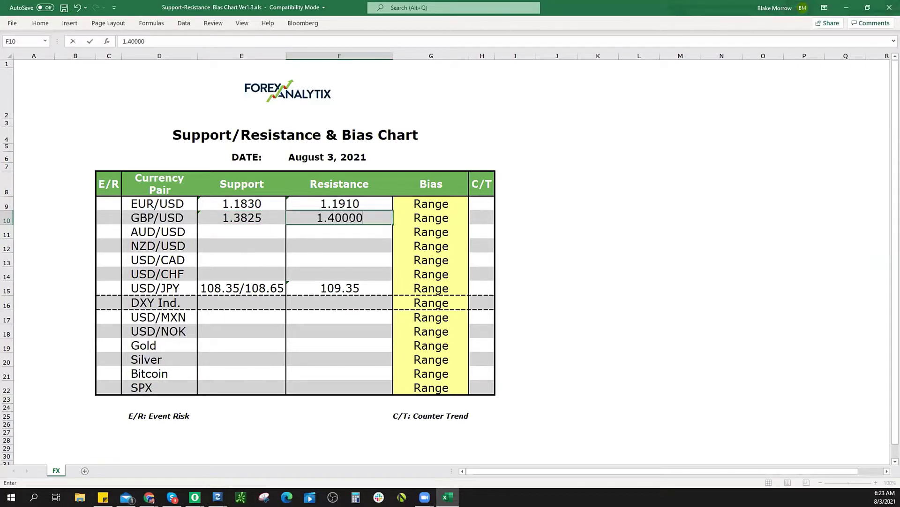
pyautogui.press('BackSpace')
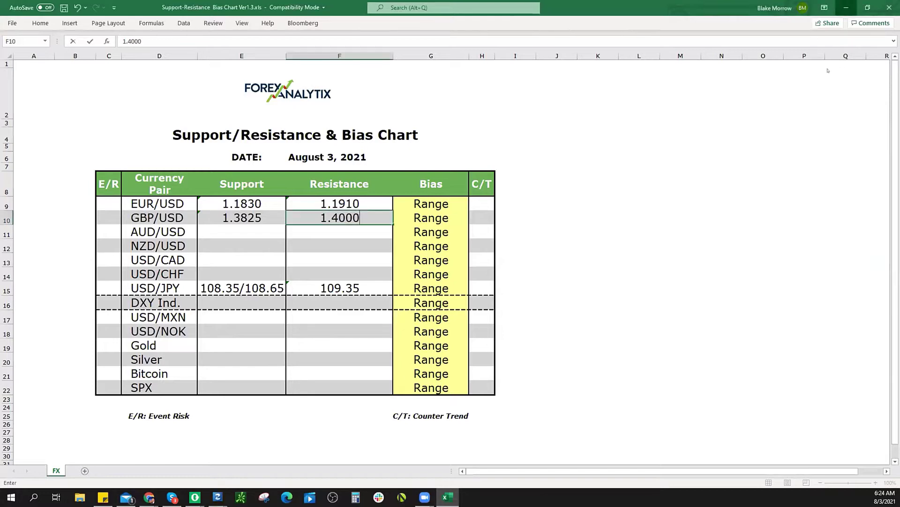
# Step: Switch back to TradingView, open the AUD/USD chart and examine its price action from April to early August
pyautogui.hotkey('alt', 'Tab')
pyautogui.click(748, 122)
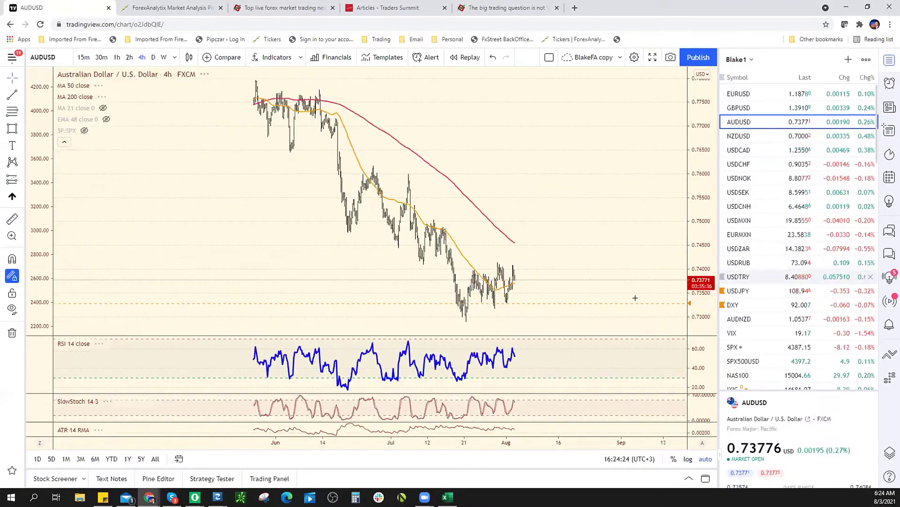
pyautogui.scroll(3, 613, 304)
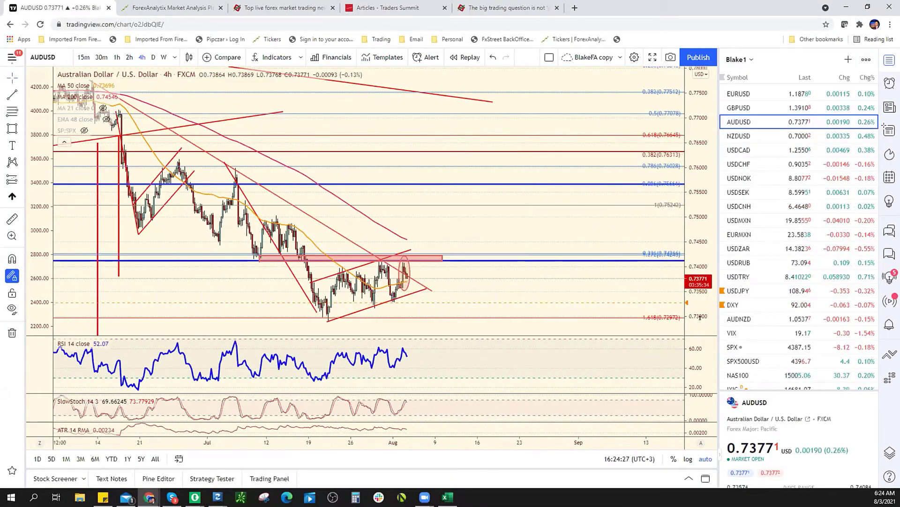
pyautogui.scroll(-2, 516, 300)
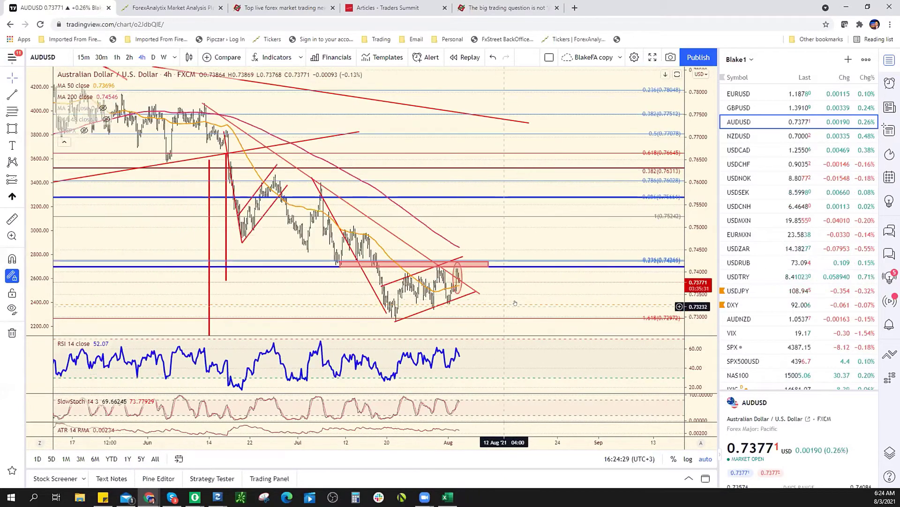
pyautogui.scroll(-2, 517, 291)
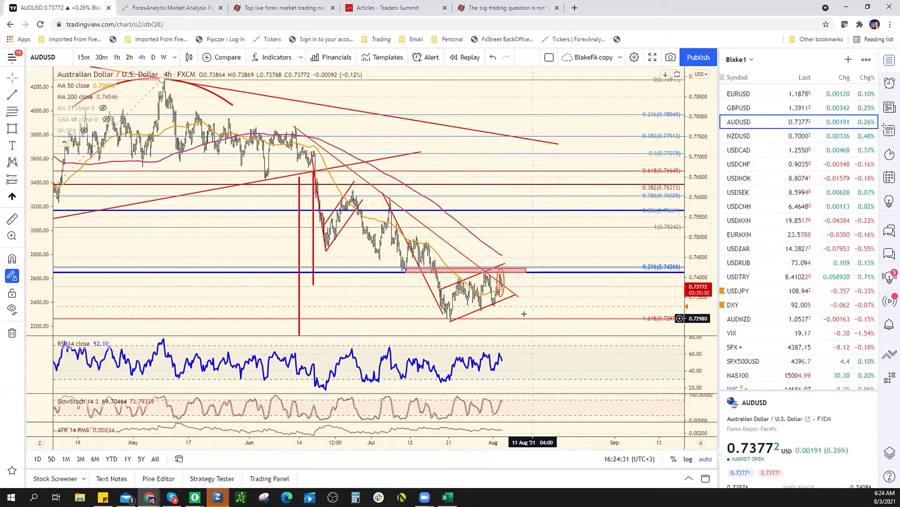
pyautogui.scroll(-2, 523, 313)
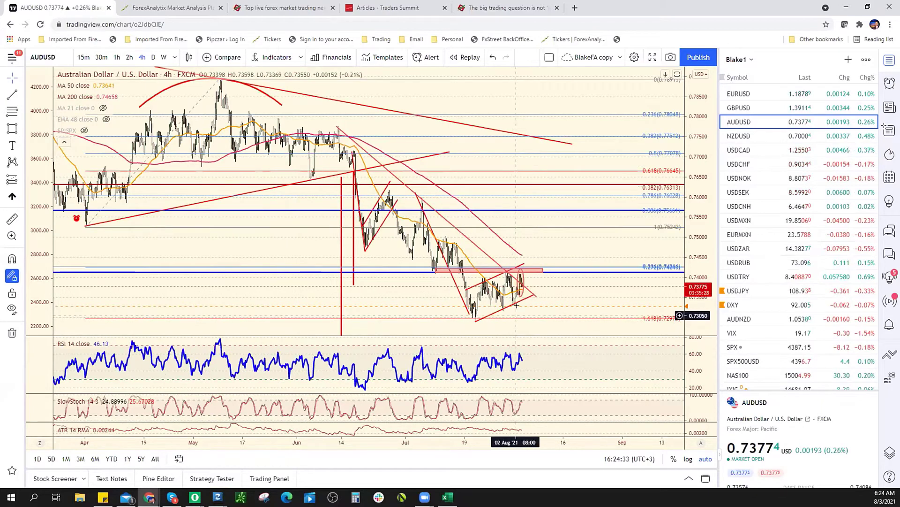
# Step: Examine the AUD/USD 4-hour chart from late 2020 to early August, focusing on the July channel and the red resistance zone
pyautogui.scroll(-2, 575, 311)
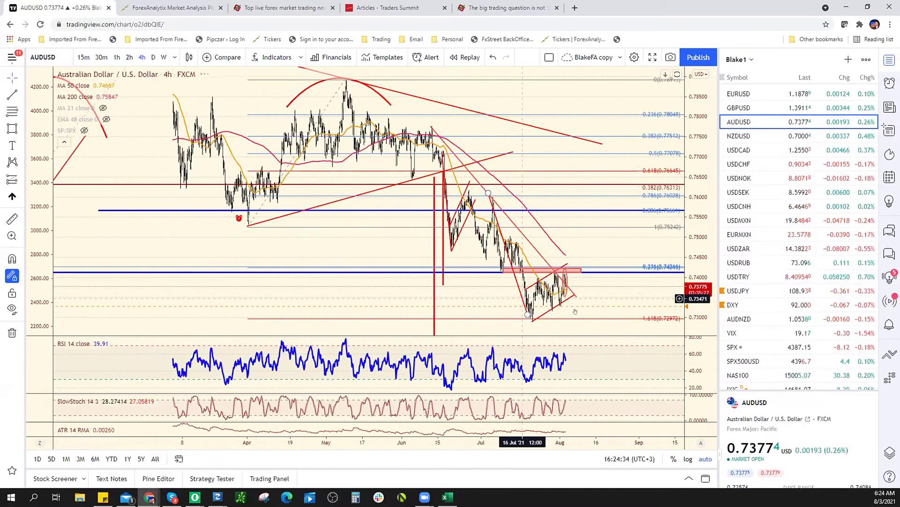
pyautogui.scroll(-3, 575, 311)
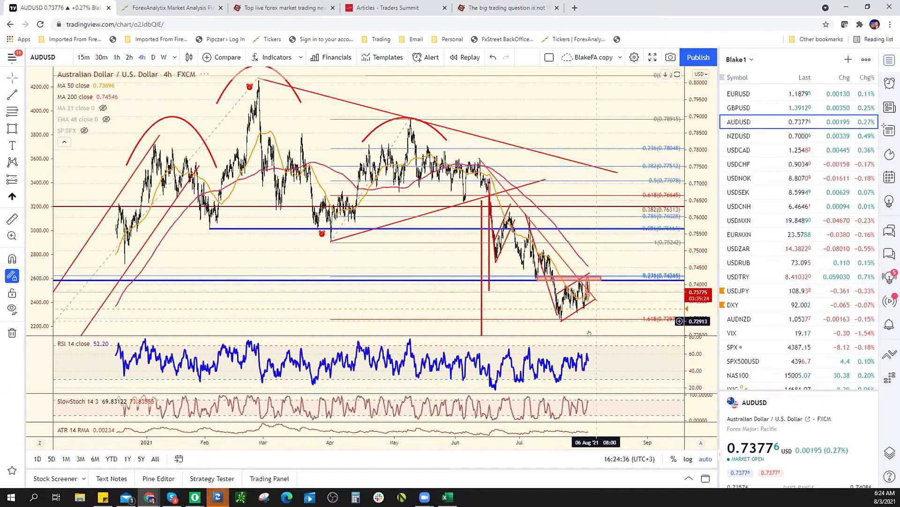
pyautogui.scroll(-2, 589, 332)
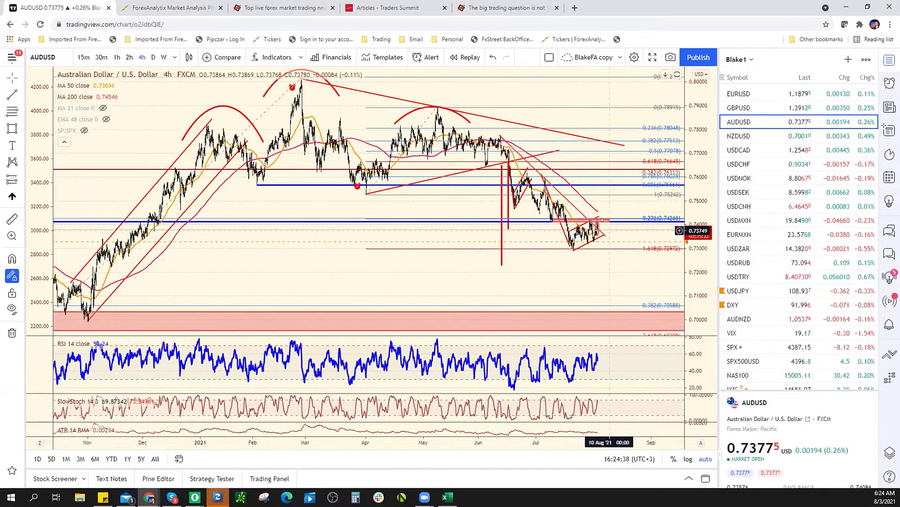
pyautogui.scroll(4, 547, 267)
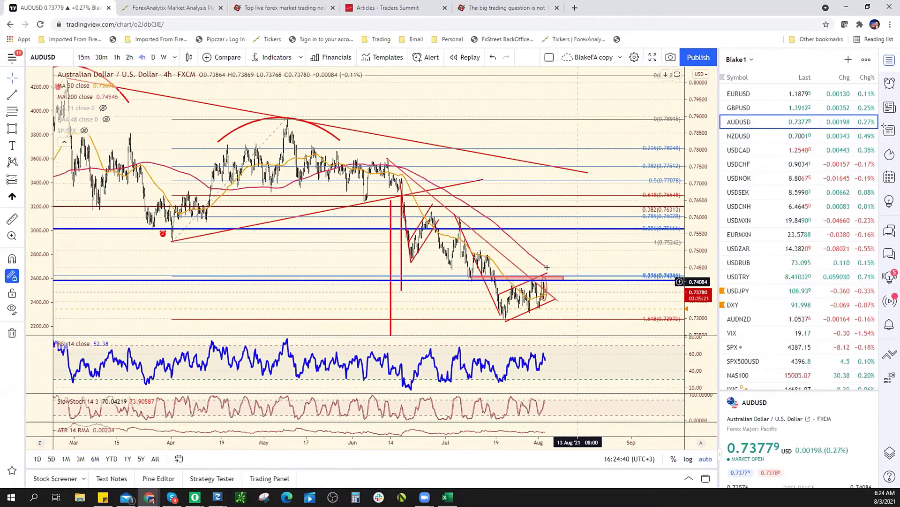
pyautogui.click(551, 275)
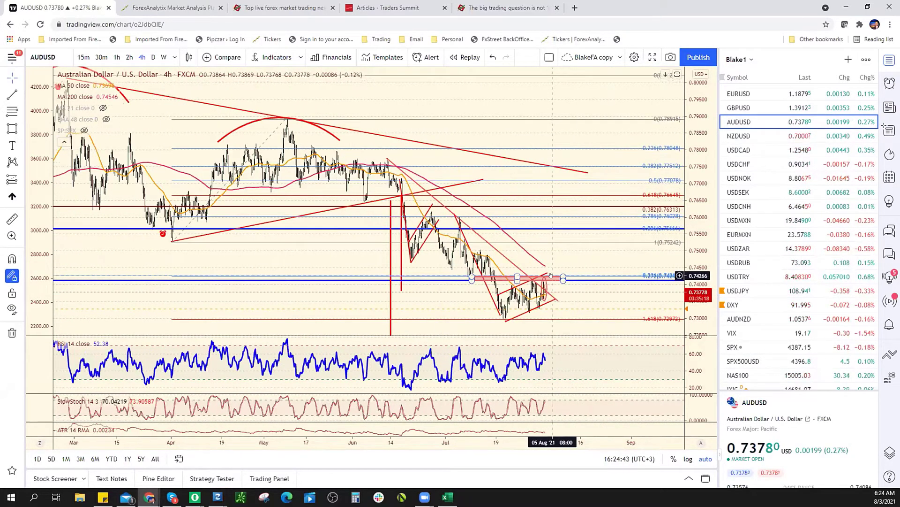
pyautogui.scroll(2, 536, 284)
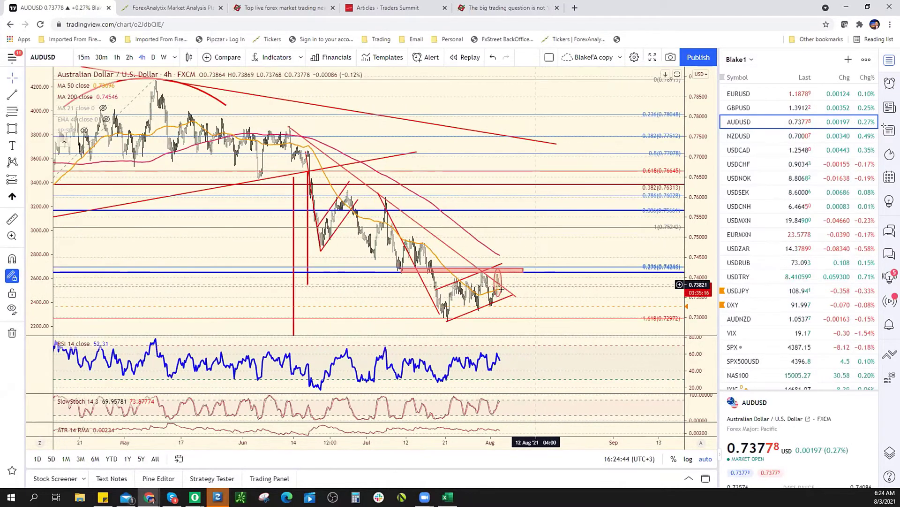
pyautogui.scroll(3, 536, 284)
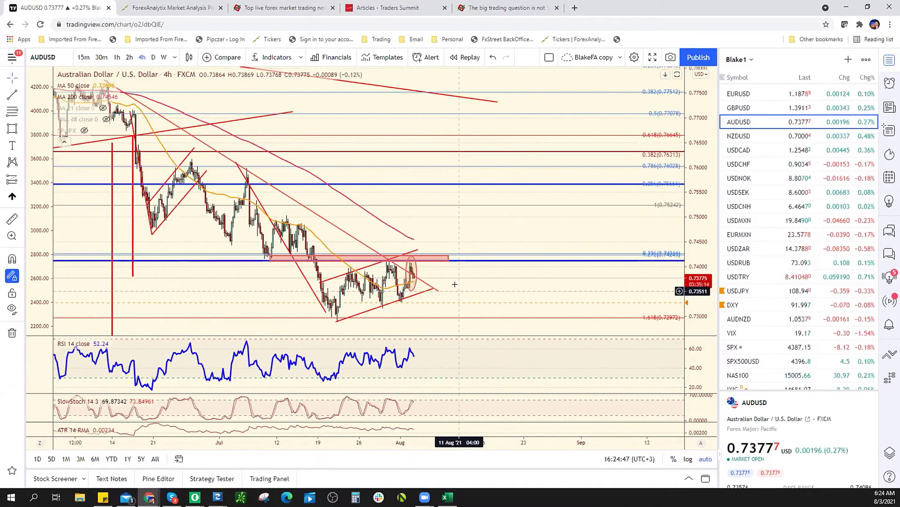
pyautogui.rightClick(483, 276)
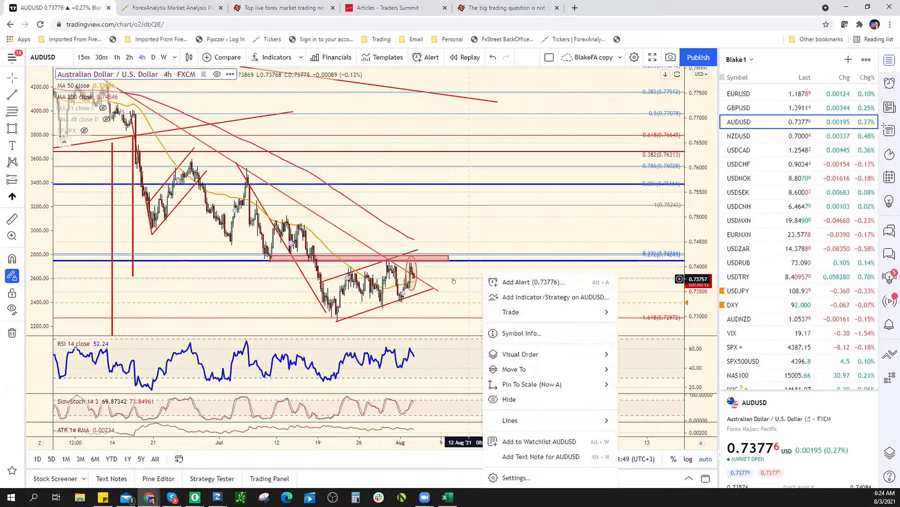
pyautogui.moveTo(453, 280); pyautogui.dragTo(550, 282)
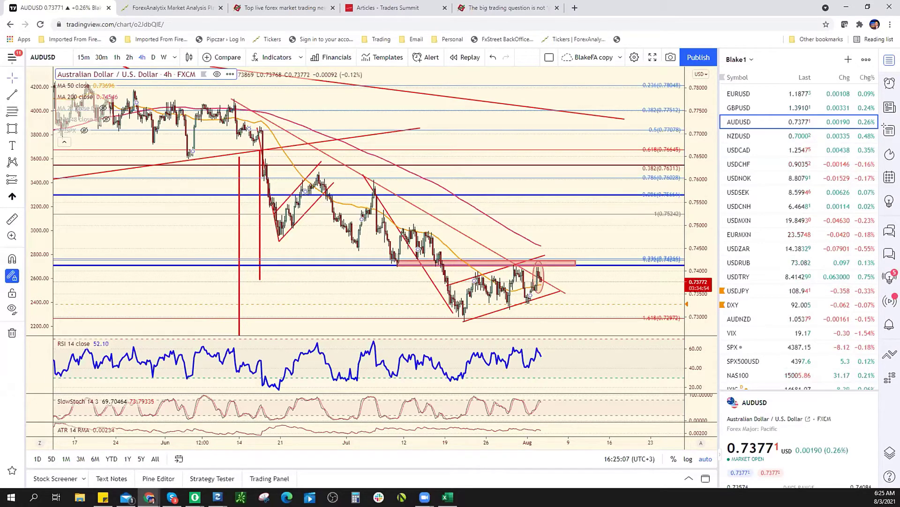
pyautogui.hotkey('alt', 'Tab')
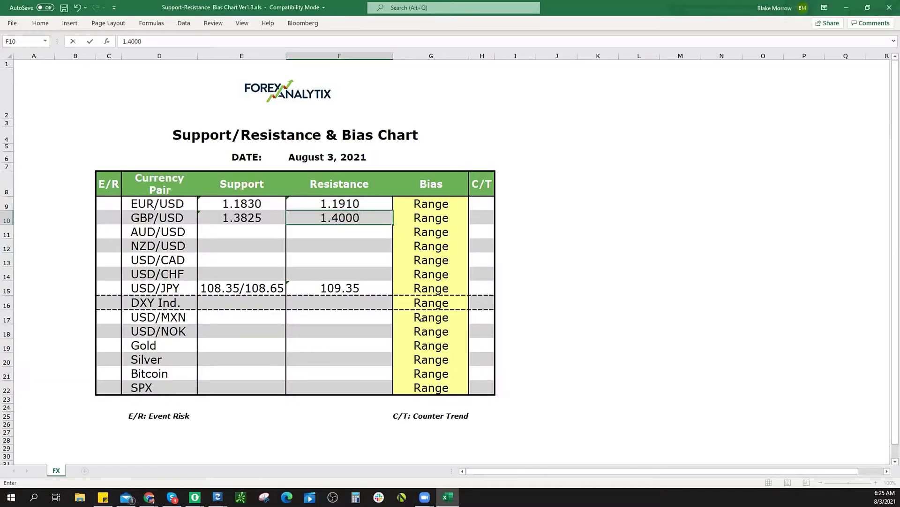
pyautogui.hotkey('alt', 'Tab')
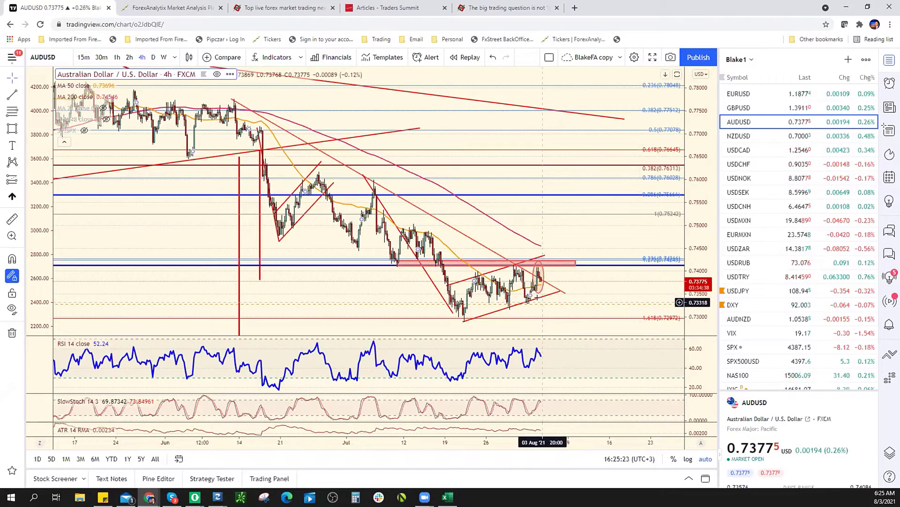
pyautogui.moveTo(538, 303)
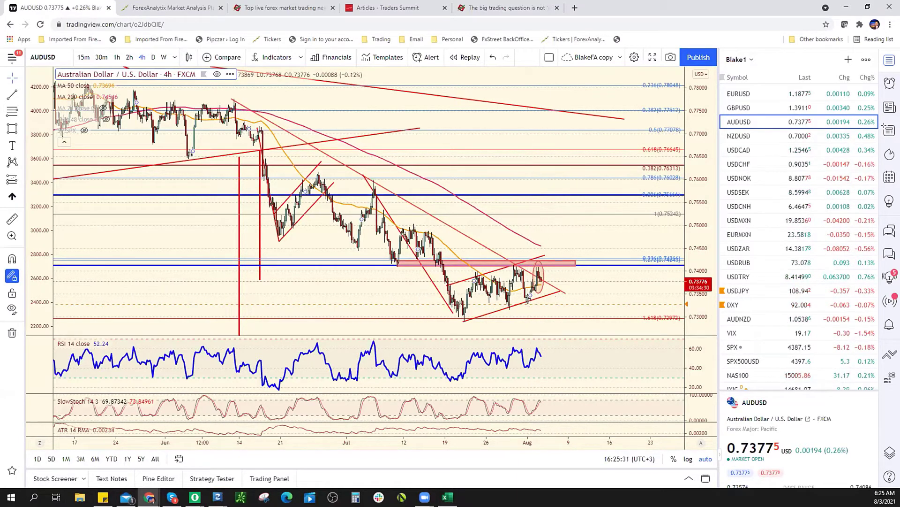
# Step: Switch to the Excel bias chart and set the AUD/USD support to .7330 and its resistance to .7420*
pyautogui.hotkey('alt', 'Tab')
pyautogui.click(237, 228)
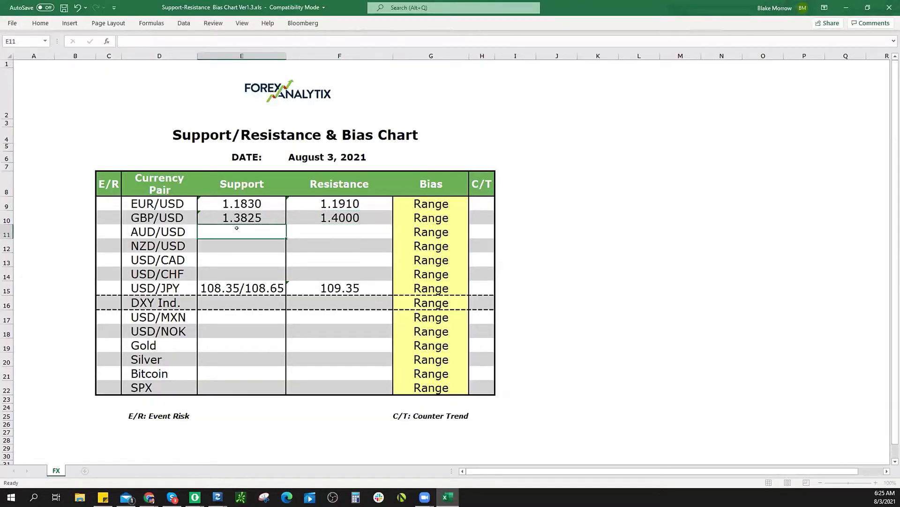
pyautogui.write('.7330')
pyautogui.click(319, 229)
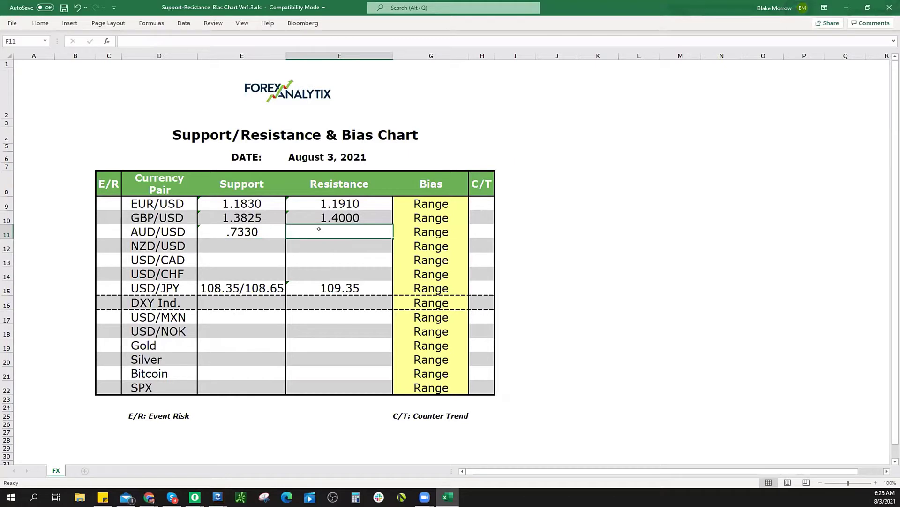
pyautogui.write('.742')
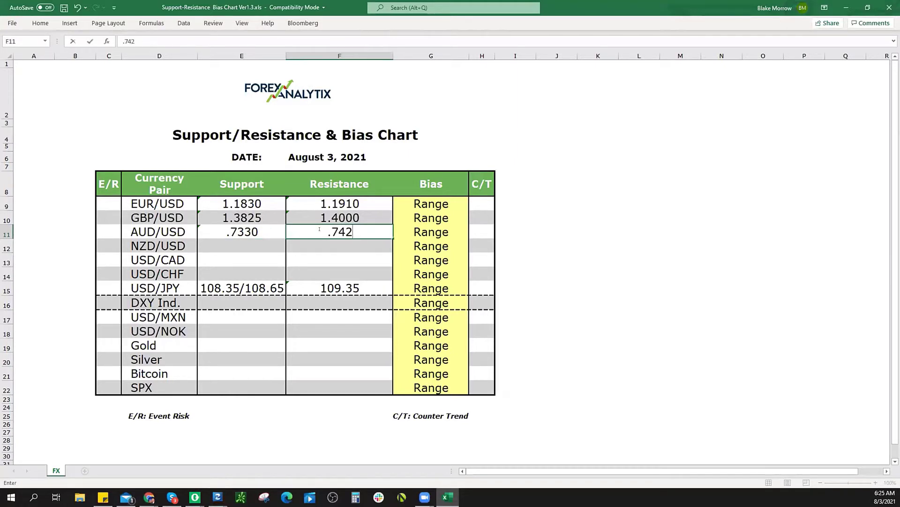
pyautogui.write('0*')
# Step: Set the AUD/USD bias to Bearish
pyautogui.click(432, 233)
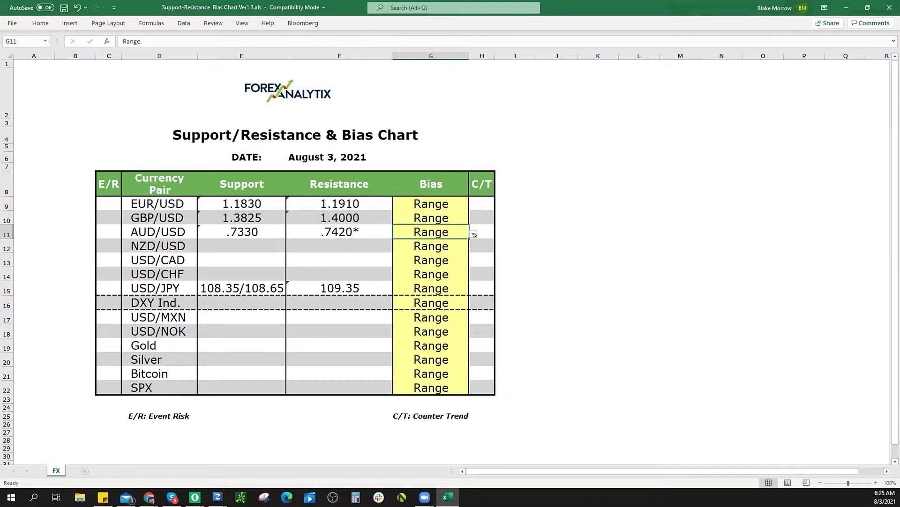
pyautogui.click(473, 233)
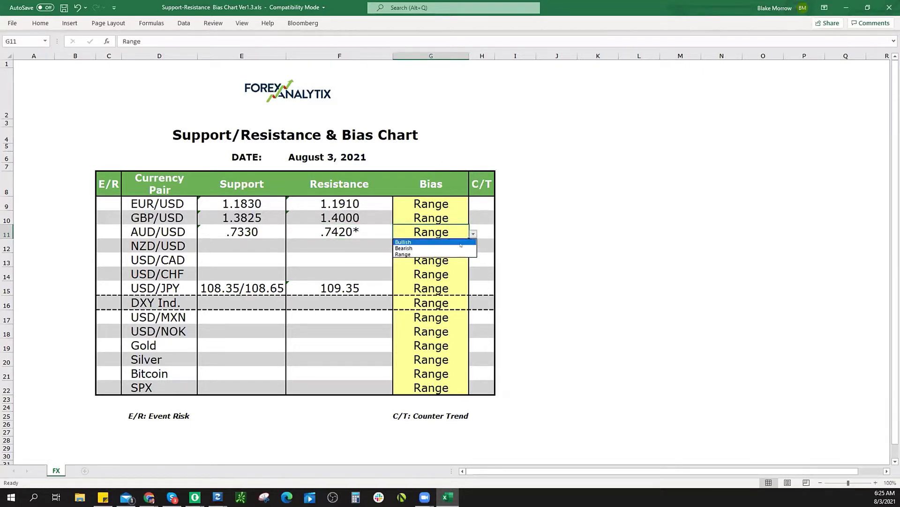
pyautogui.click(431, 241)
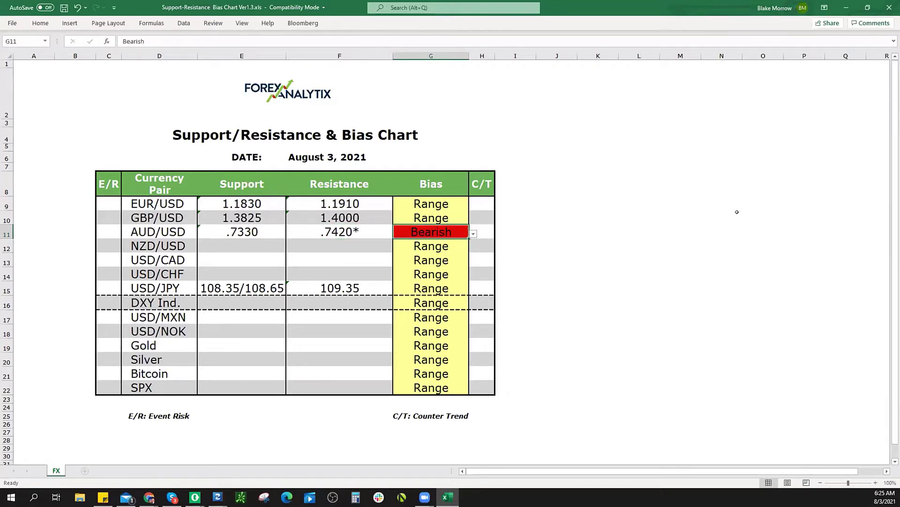
# Step: Return to TradingView, open the NZD/USD chart and extend the blue channel's upper line to about 0.70496 on 6 August
pyautogui.click(846, 8)
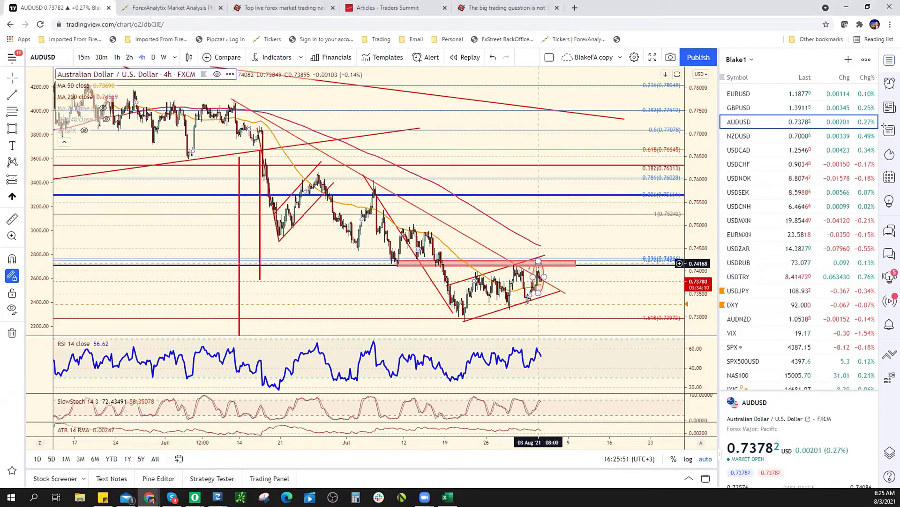
pyautogui.scroll(-5, 527, 288)
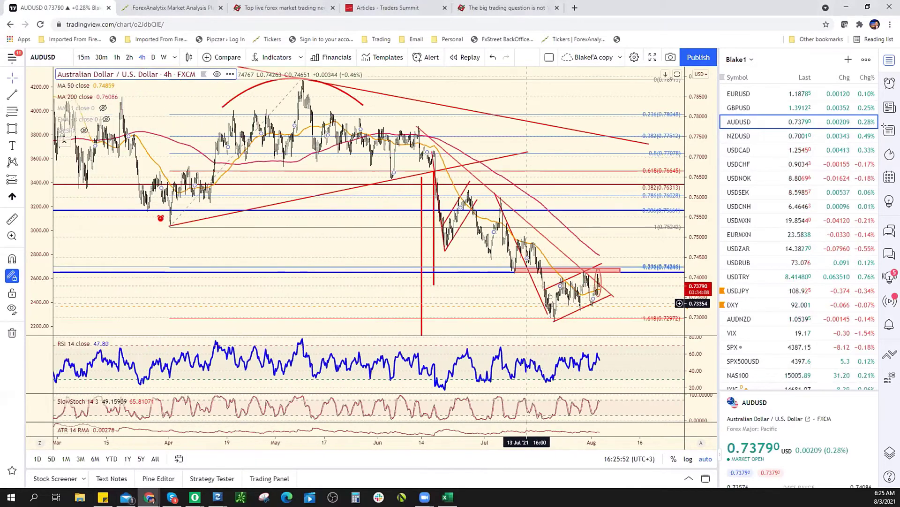
pyautogui.scroll(5, 537, 310)
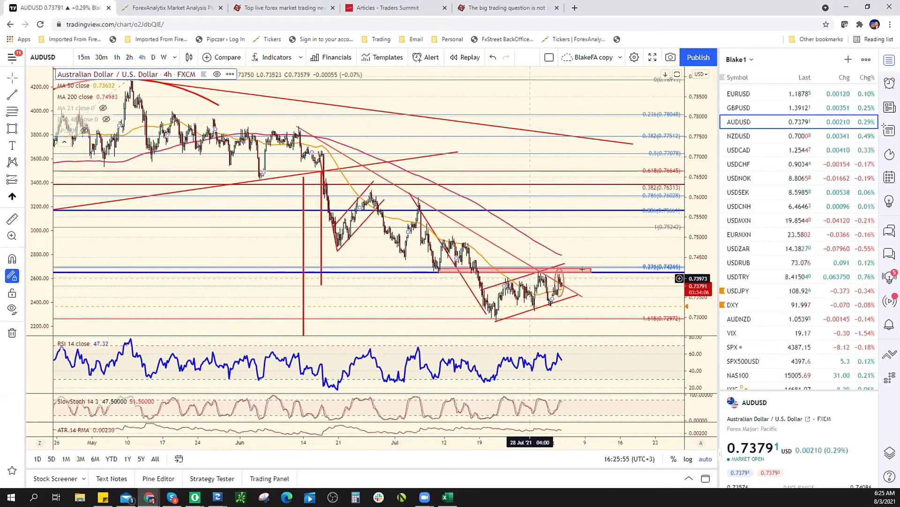
pyautogui.scroll(2, 567, 291)
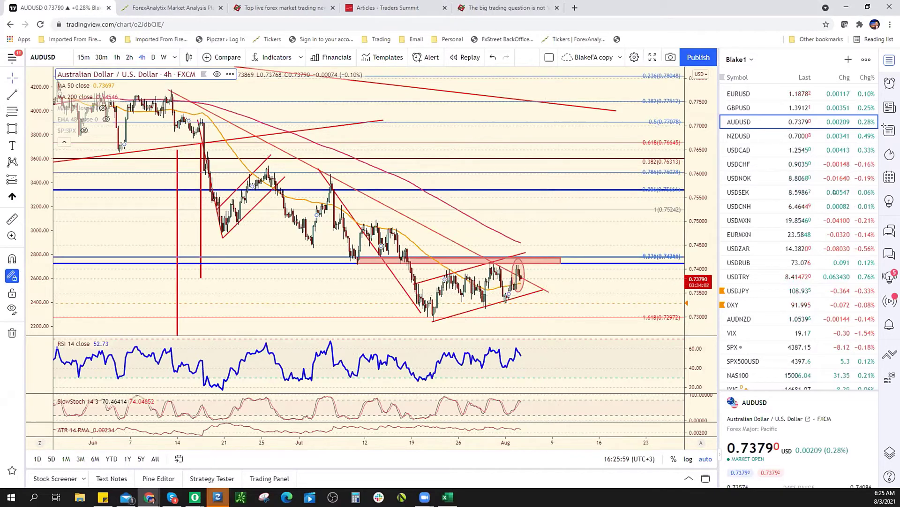
pyautogui.click(750, 135)
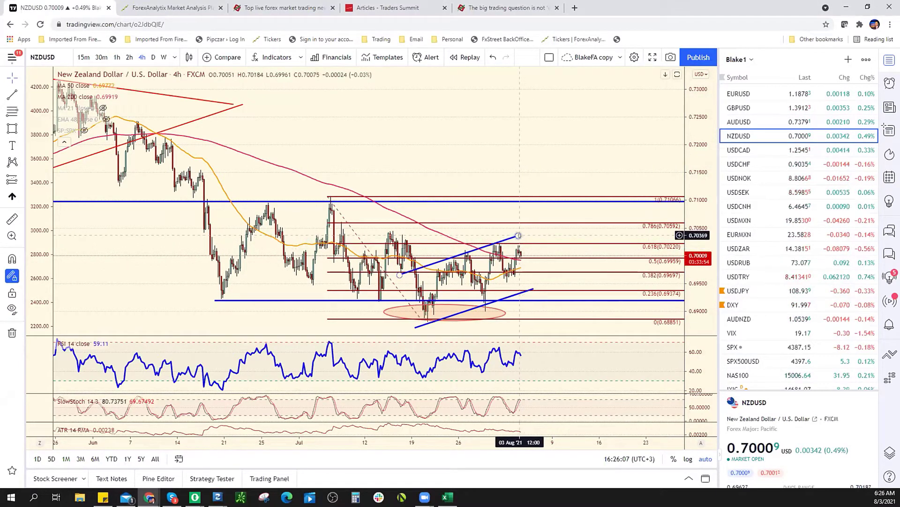
pyautogui.moveTo(518, 235); pyautogui.dragTo(546, 228)
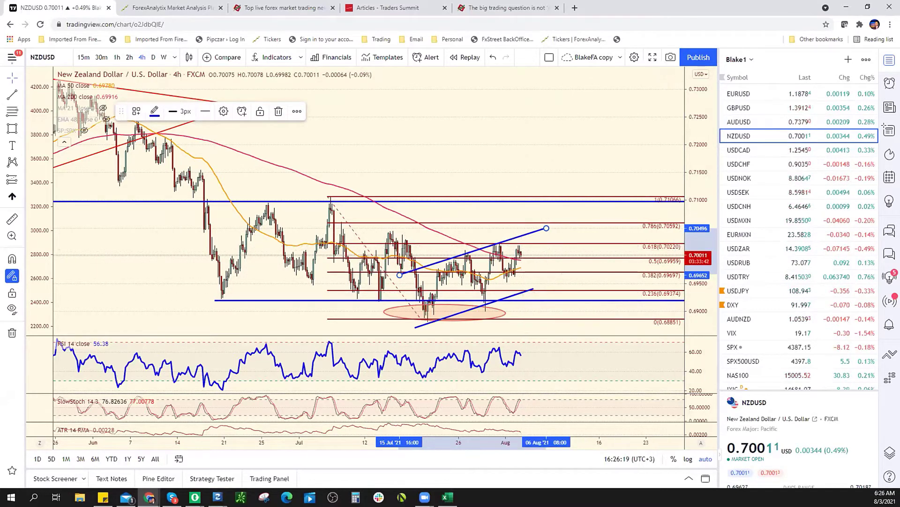
# Step: Switch to the Excel bias chart and set the NZD/USD resistance to .7020/.7040
pyautogui.hotkey('alt', 'Tab')
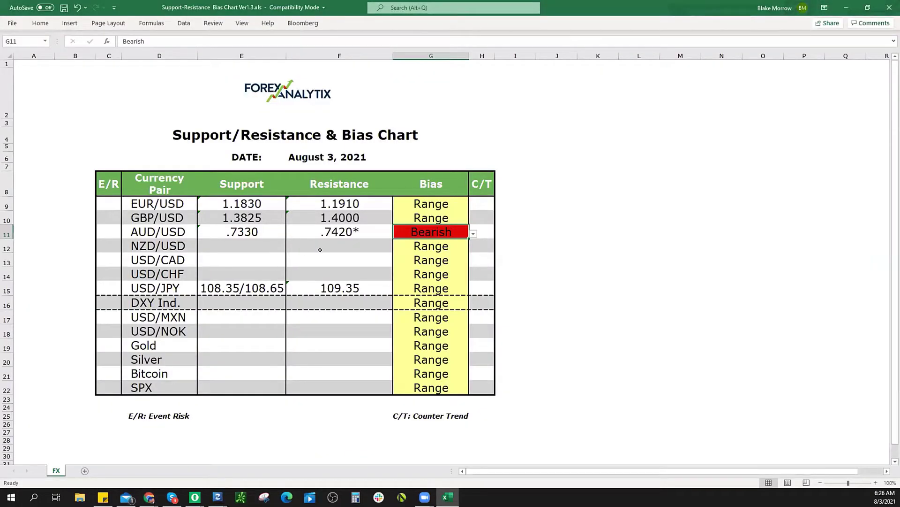
pyautogui.write('.7')
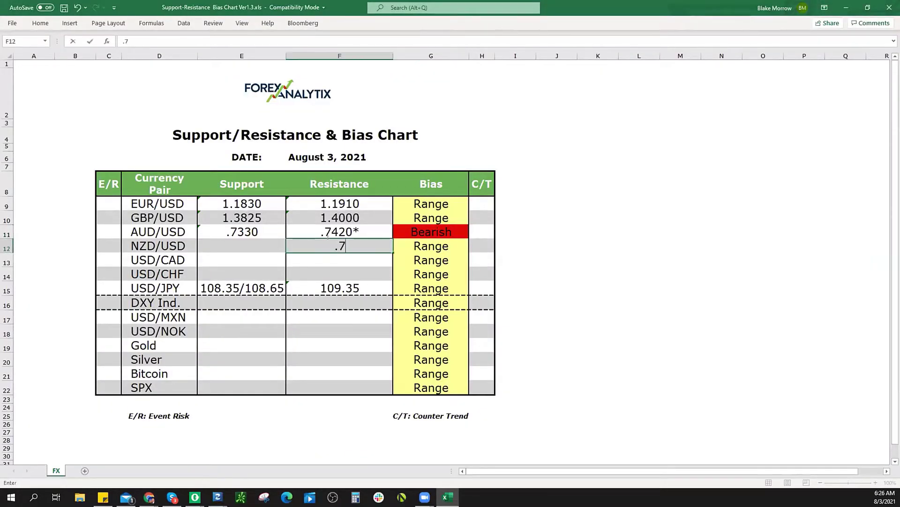
pyautogui.write('020/.704')
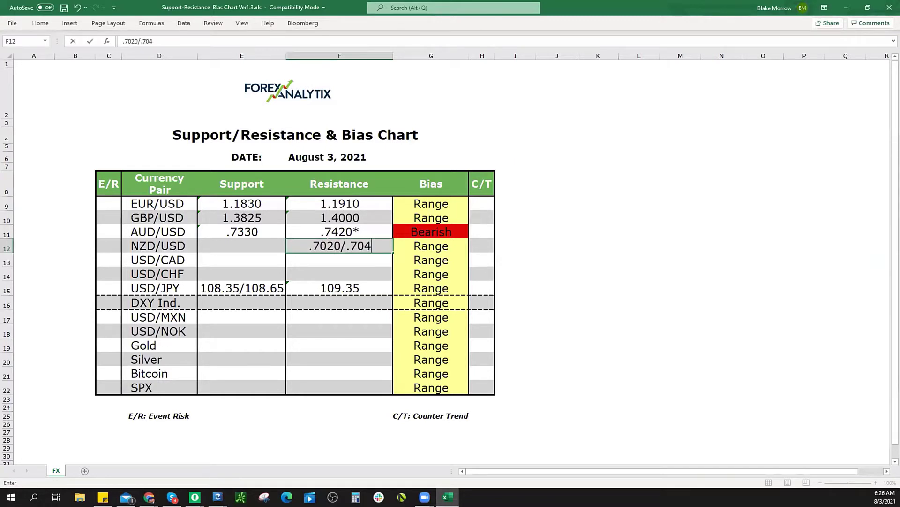
pyautogui.write('0')
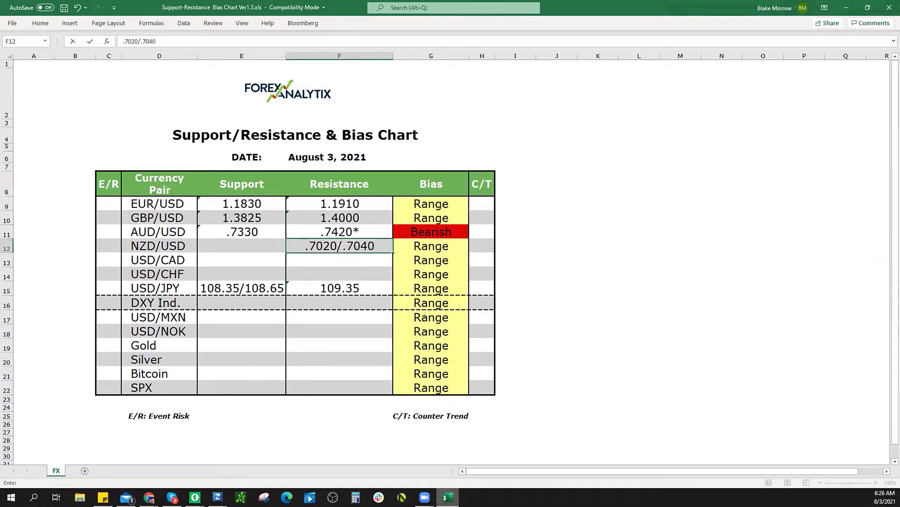
pyautogui.press('Return')
# Step: In TradingView, sketch a trend line on NZD/USD from about 0.69997 down to about 0.69421 at the channel's lower line, and remove it
pyautogui.hotkey('alt', 'Tab')
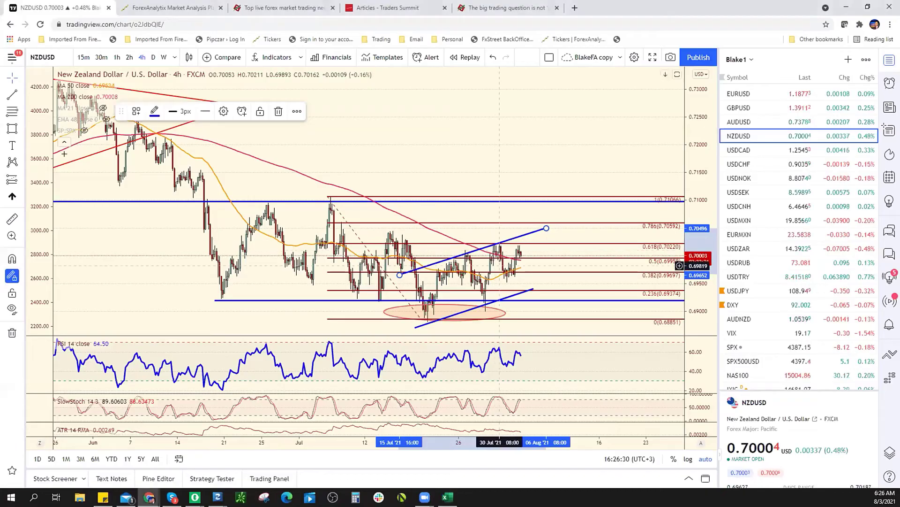
pyautogui.click(12, 95)
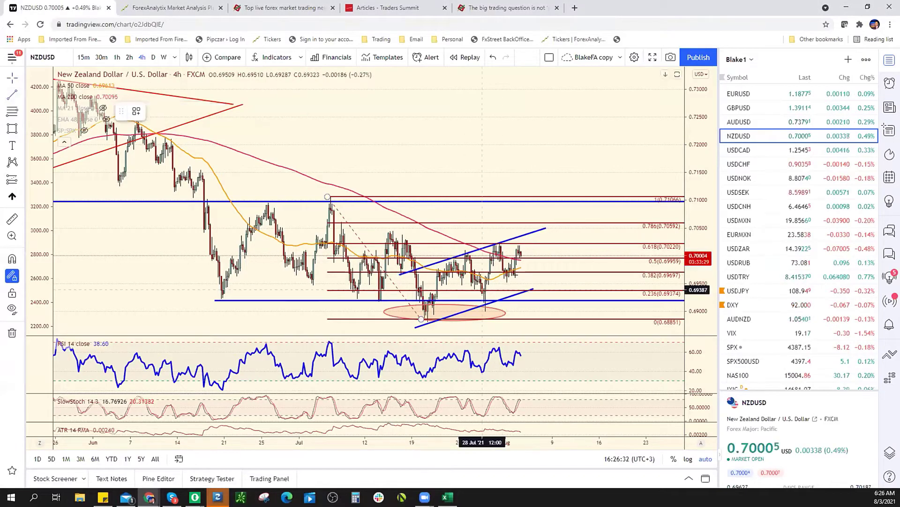
pyautogui.click(520, 256)
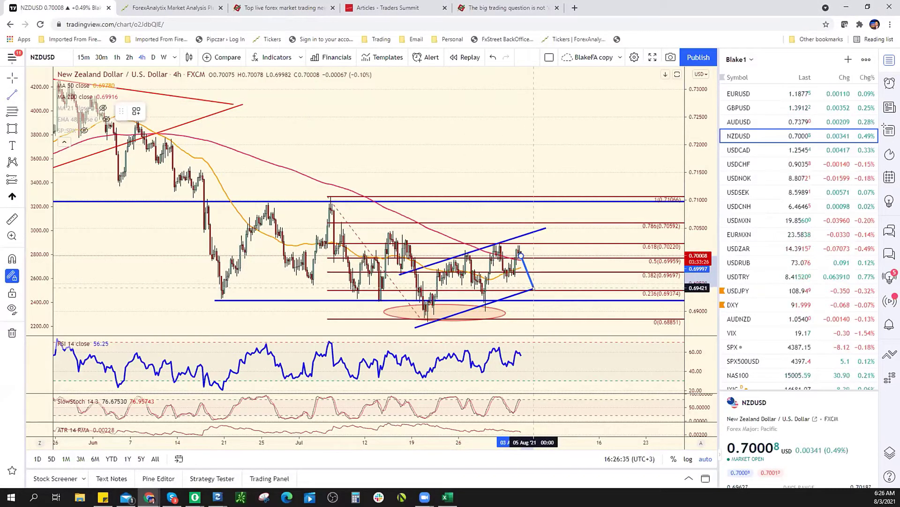
pyautogui.click(534, 288)
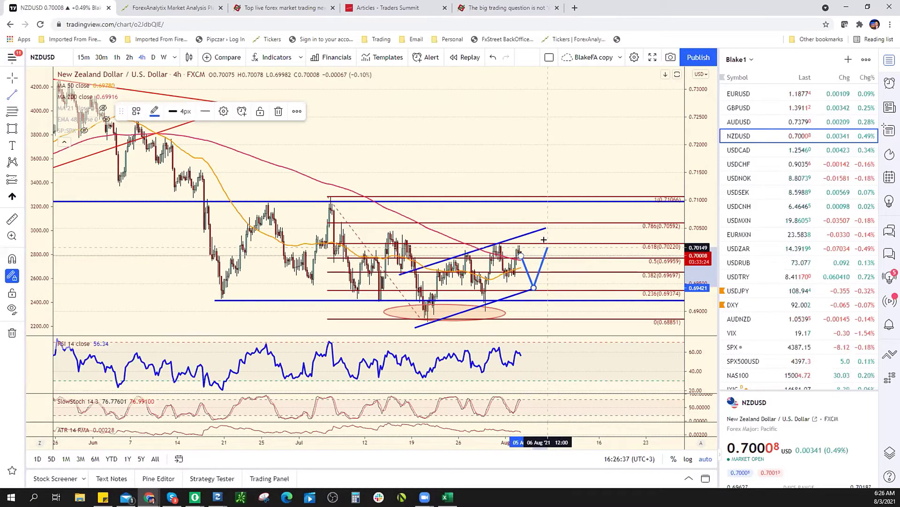
pyautogui.rightClick(527, 271)
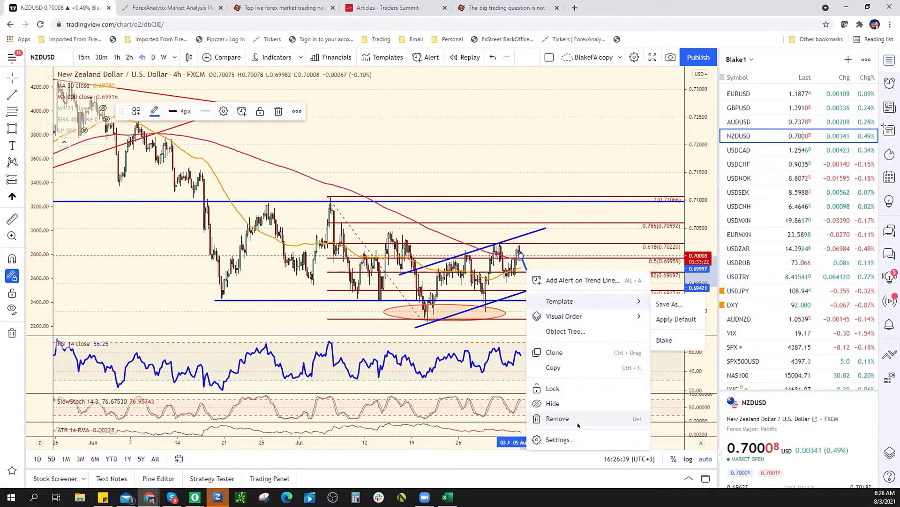
pyautogui.click(558, 418)
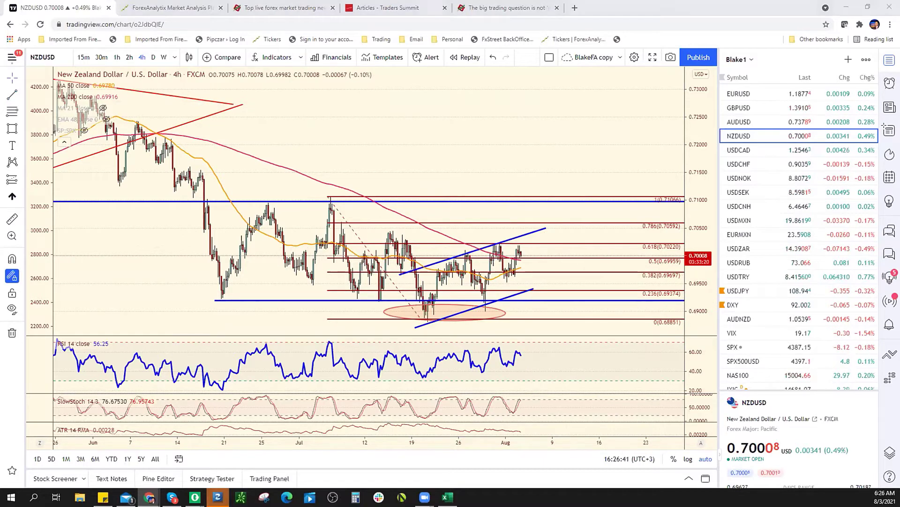
# Step: Switch to the Excel bias chart and set the NZD/USD support to .6940
pyautogui.hotkey('alt', 'Tab')
pyautogui.click(252, 237)
pyautogui.click(251, 242)
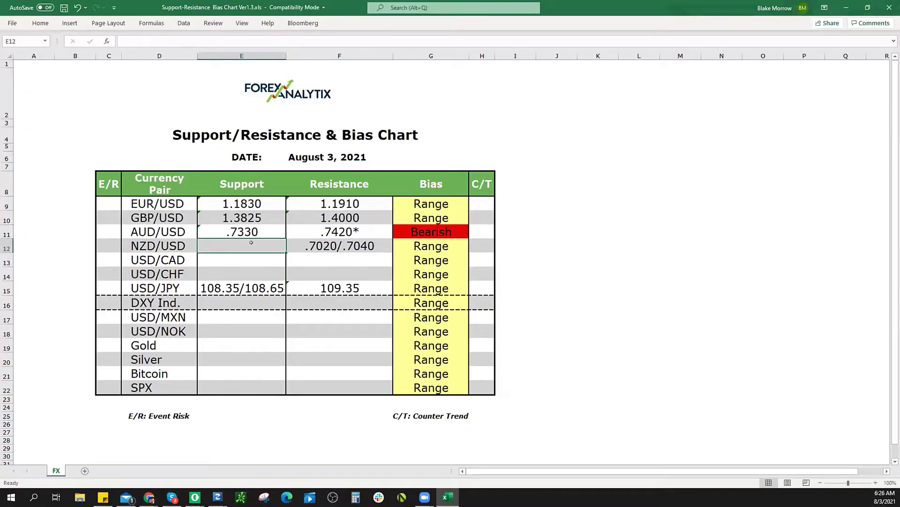
pyautogui.write('.6940')
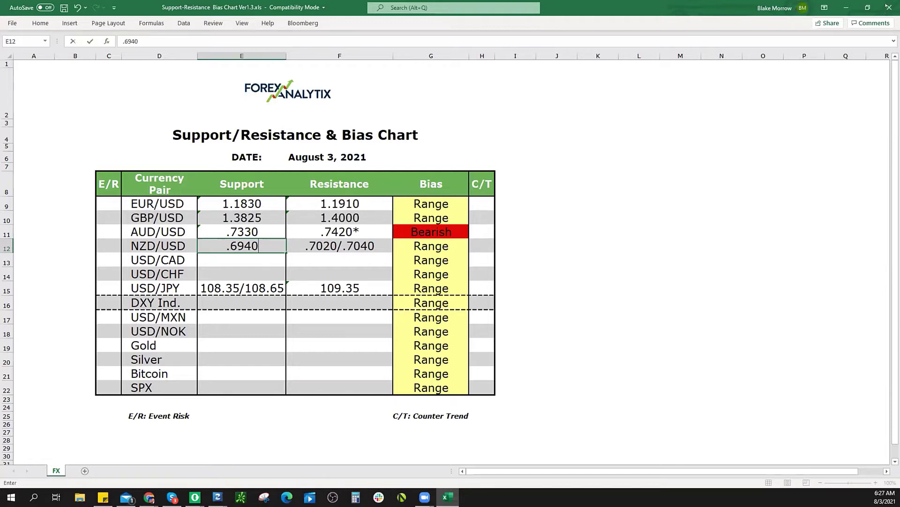
# Step: Return to TradingView, open the USD/CAD chart and extend the short blue channel's upper line to about 1.25649 on 4 August
pyautogui.click(847, 10)
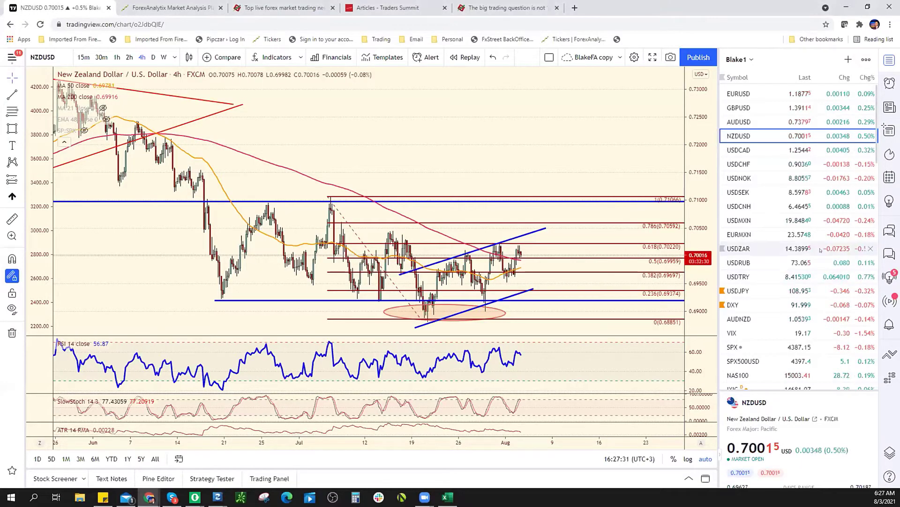
pyautogui.click(811, 151)
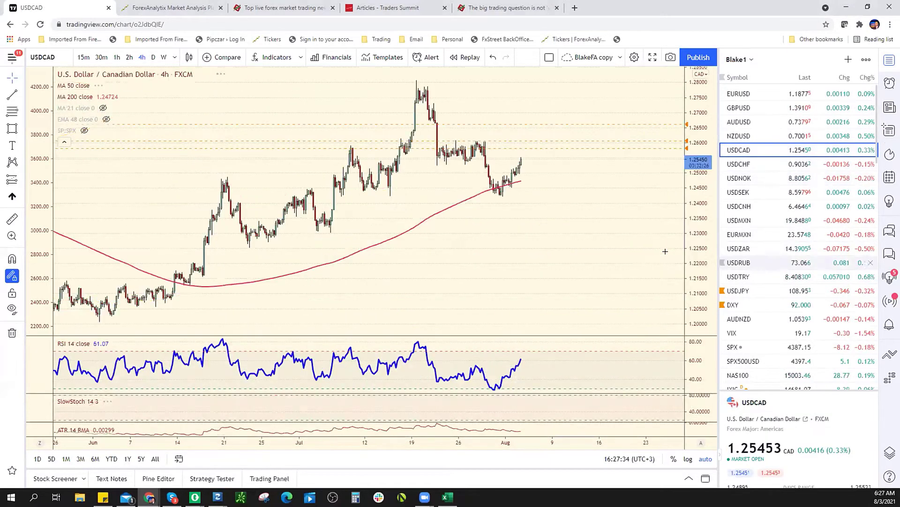
pyautogui.scroll(3, 479, 173)
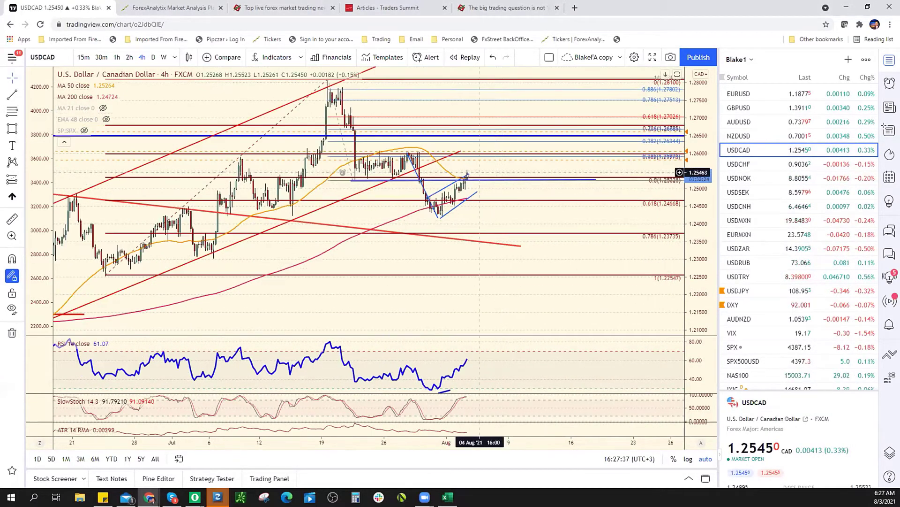
pyautogui.click(473, 168)
pyautogui.moveTo(473, 168)
pyautogui.mouseDown()
pyautogui.moveTo(483, 192)
pyautogui.moveTo(450, 181)
pyautogui.mouseUp()
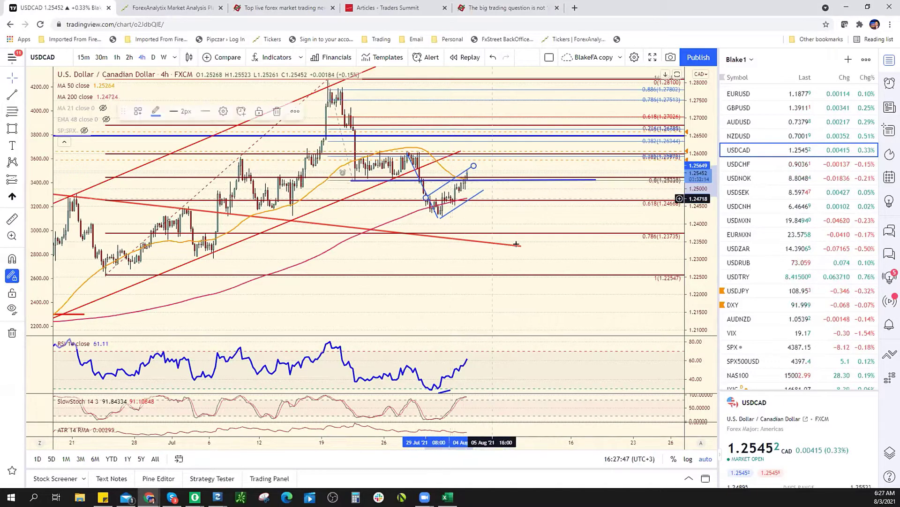
# Step: Move the lower anchor of the blue USD/CAD Fibonacci retracement to about 1.24212 on 29 July
pyautogui.scroll(-1, 516, 233)
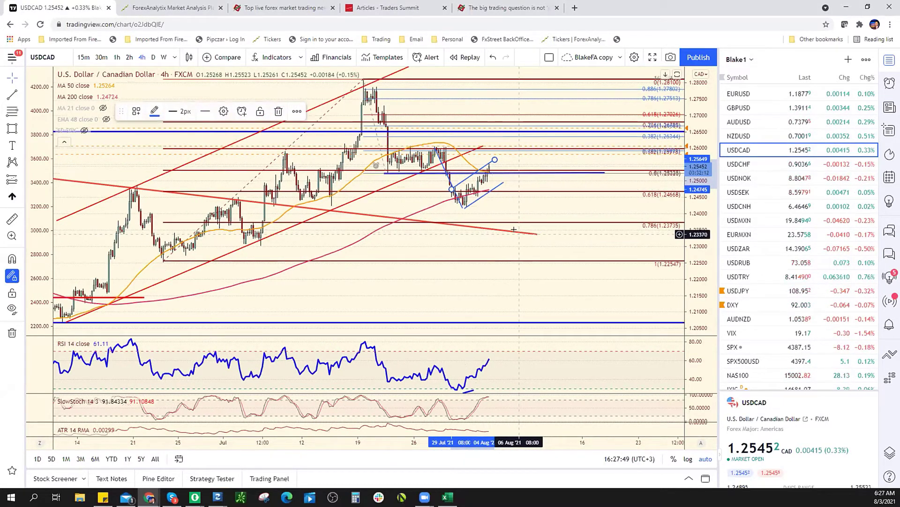
pyautogui.scroll(-1, 477, 231)
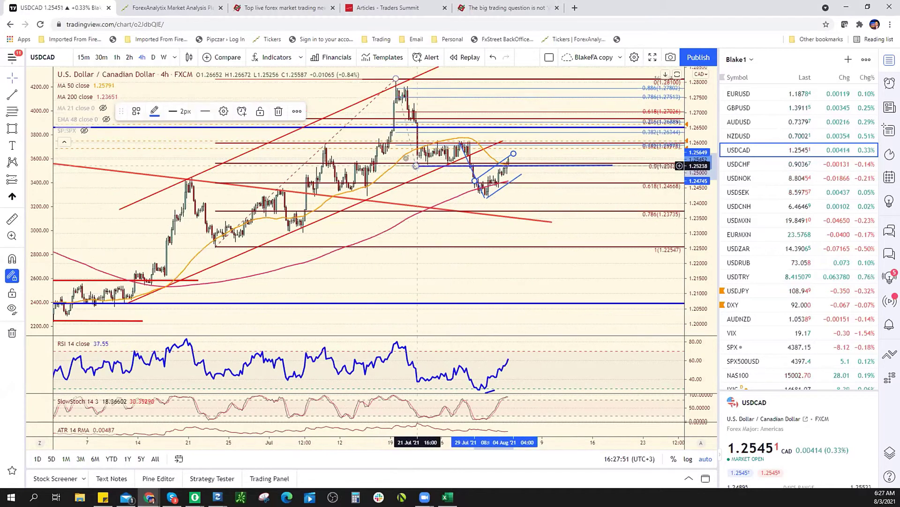
pyautogui.moveTo(474, 165)
pyautogui.mouseDown()
pyautogui.moveTo(495, 191)
pyautogui.moveTo(472, 196)
pyautogui.mouseUp()
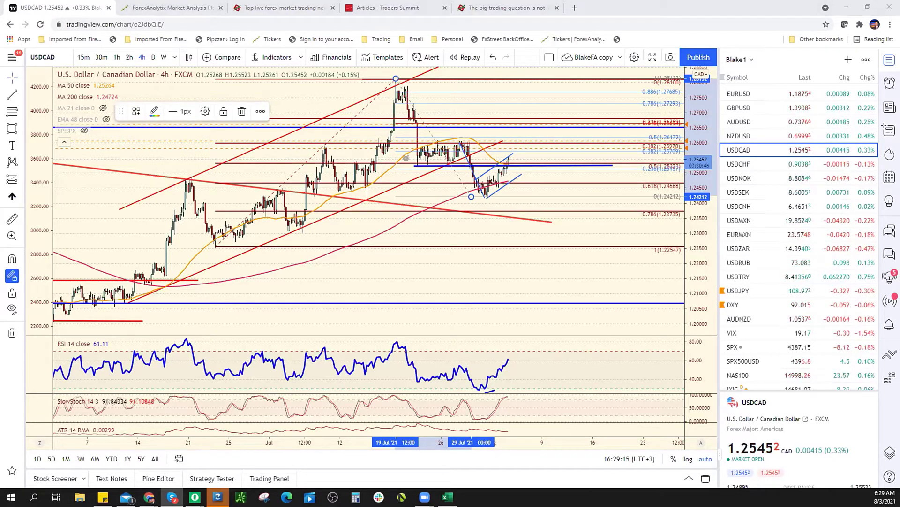
# Step: View the COVID-19 test card photo in Skype and Abbott's over-the-counter rapid testing article in the browser
pyautogui.hotkey('alt', 'Tab')
pyautogui.click(753, 104)
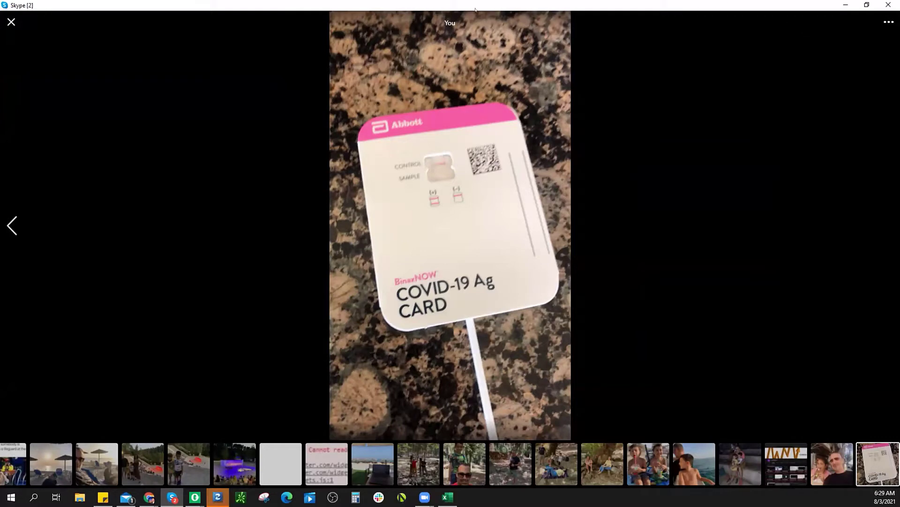
pyautogui.click(867, 5)
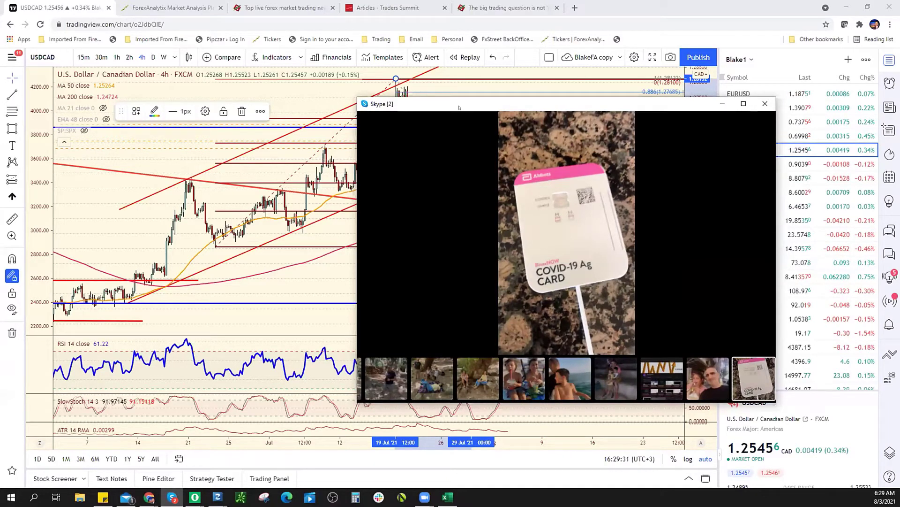
pyautogui.hotkey('alt', 'Tab')
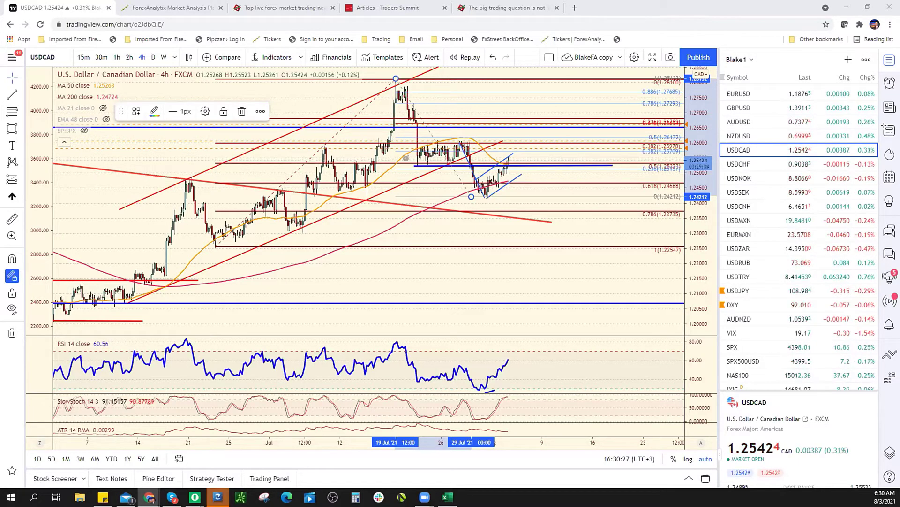
pyautogui.hotkey('alt', 'Tab')
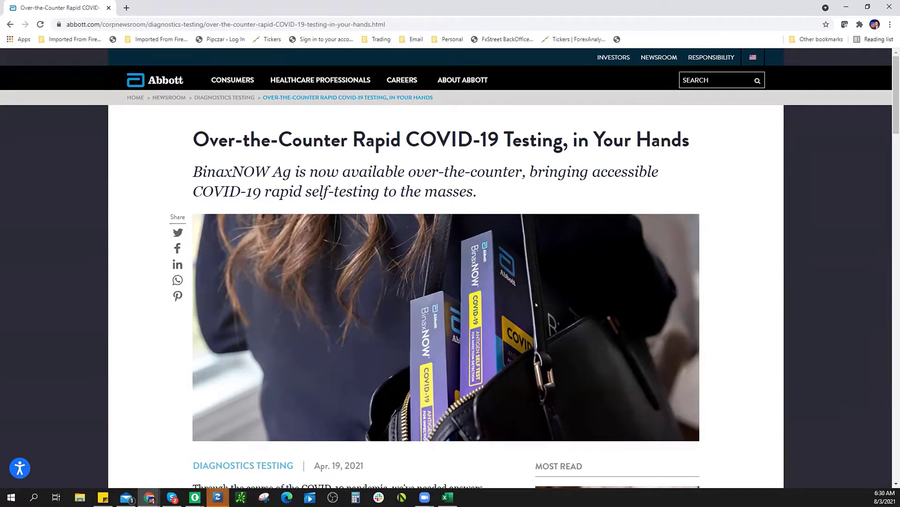
pyautogui.scroll(-1, 536, 305)
pyautogui.scroll(1, 536, 304)
pyautogui.hotkey('alt', 'Tab')
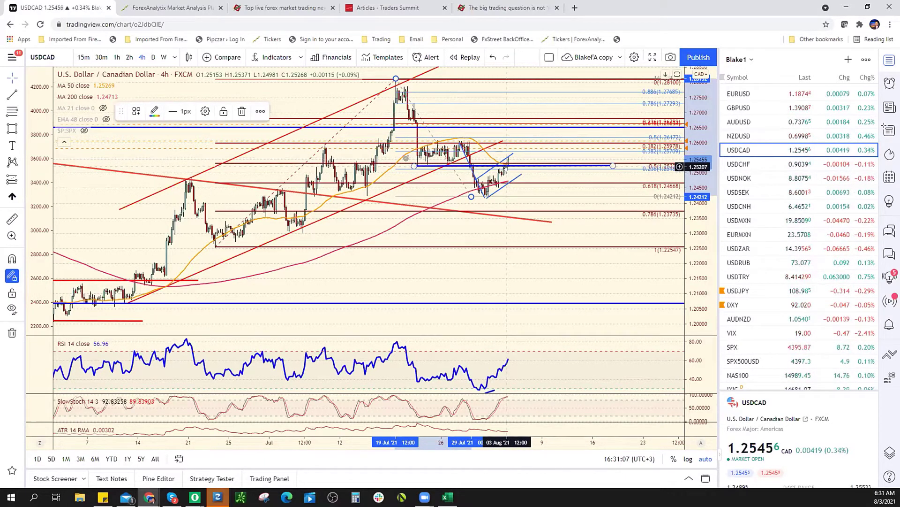
# Step: Check the USD/CAD chart, switch to the Excel bias chart and set the USD/CAD resistance to 1.2570
pyautogui.hotkey('alt', 'Tab')
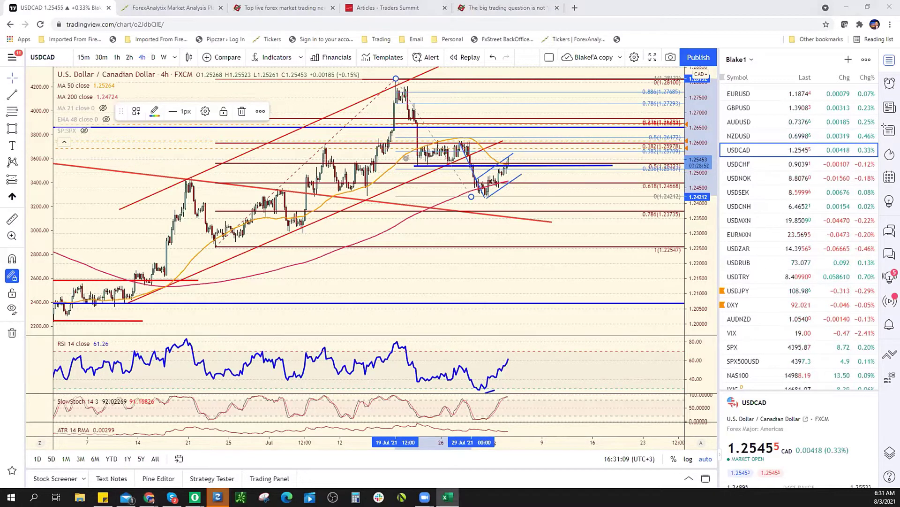
pyautogui.hotkey('alt', 'Tab')
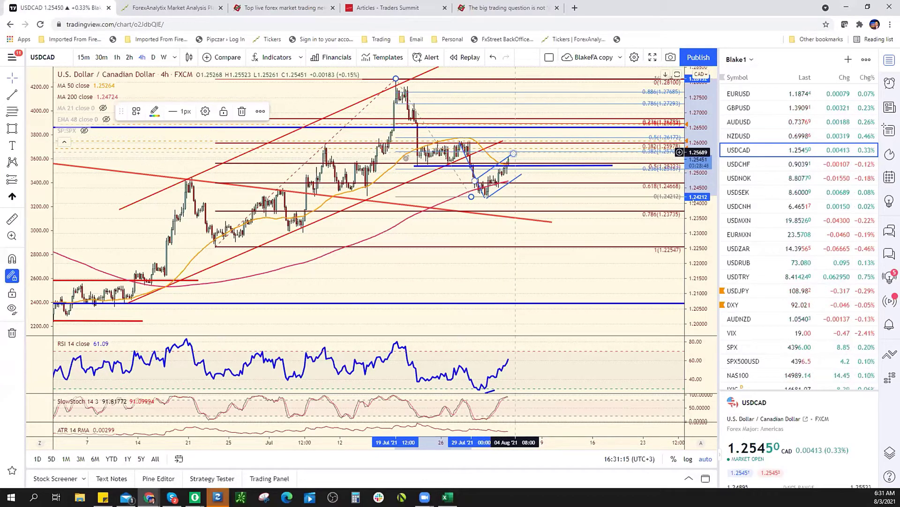
pyautogui.hotkey('alt', 'Tab')
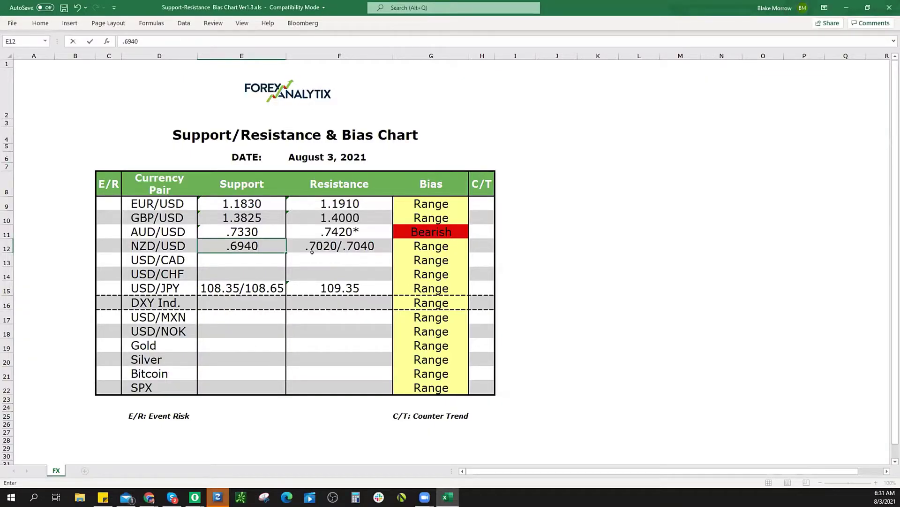
pyautogui.click(334, 259)
pyautogui.write('1.2')
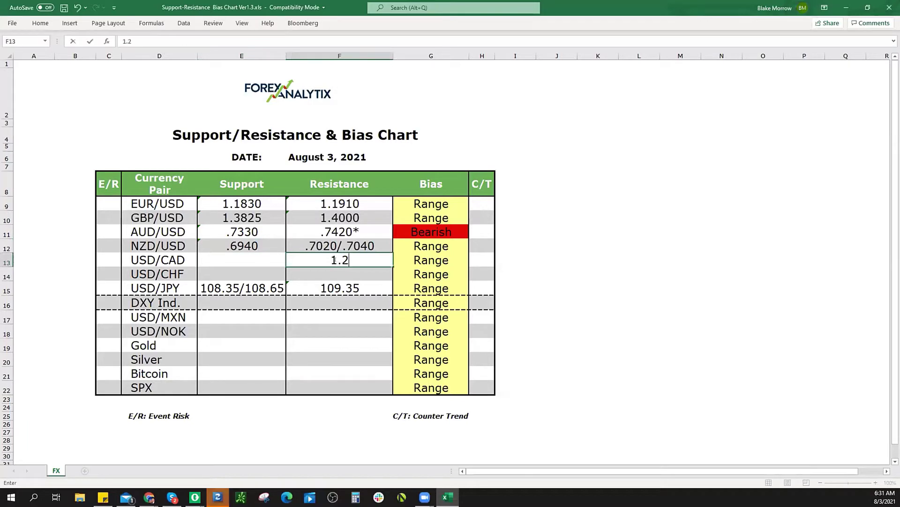
pyautogui.write('570')
# Step: Consult the USD/CAD chart in TradingView again and set the USD/CAD support to 1.2470 in Excel
pyautogui.hotkey('alt', 'Tab')
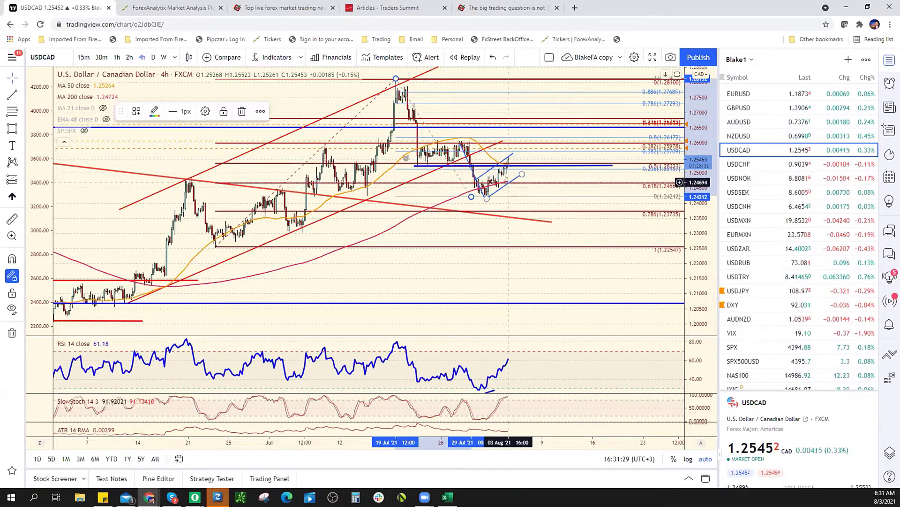
pyautogui.hotkey('alt', 'a')
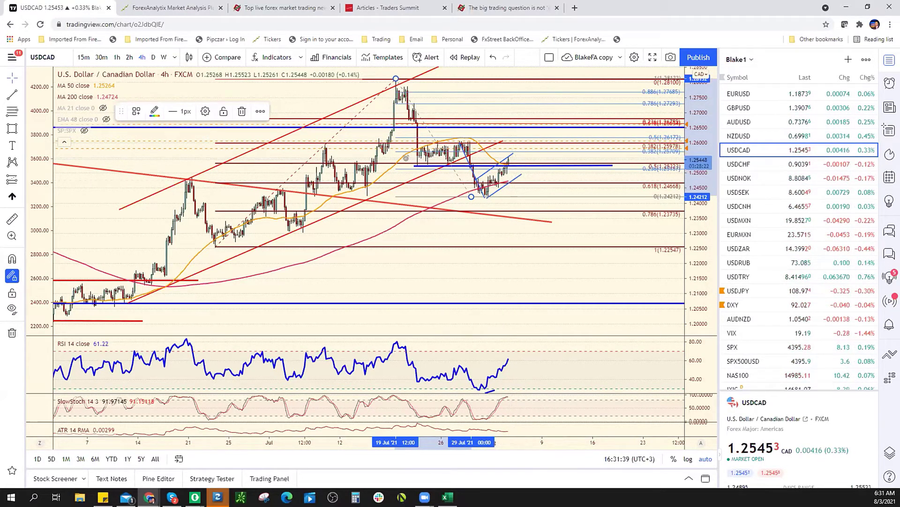
pyautogui.hotkey('alt', 'Tab')
pyautogui.click(251, 258)
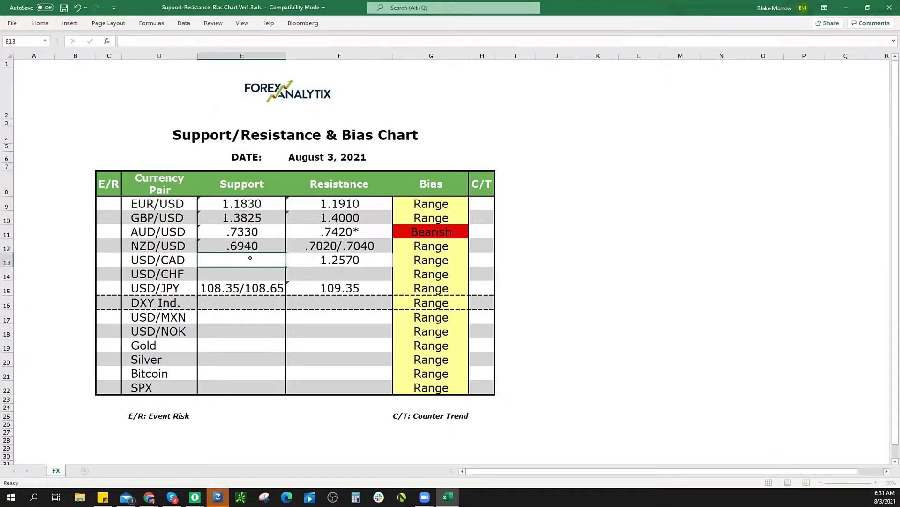
pyautogui.write('1.2470')
# Step: Return to TradingView, open the USD/CHF chart and extend the lower red channel line to about 0.9029 on 4 August
pyautogui.hotkey('alt', 'Tab')
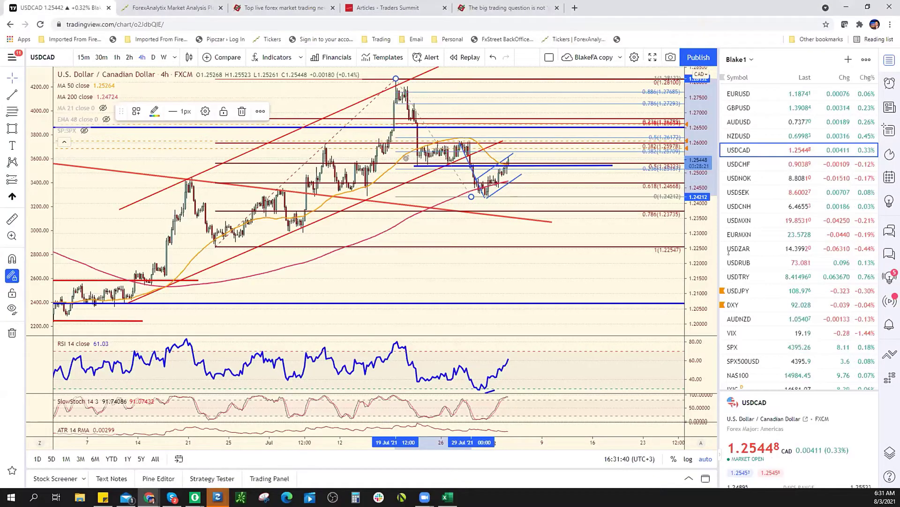
pyautogui.click(793, 166)
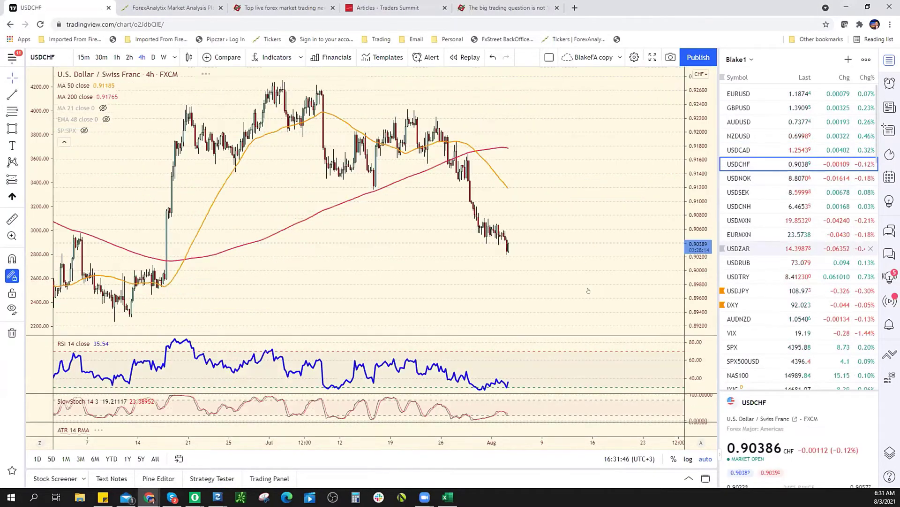
pyautogui.scroll(4, 554, 294)
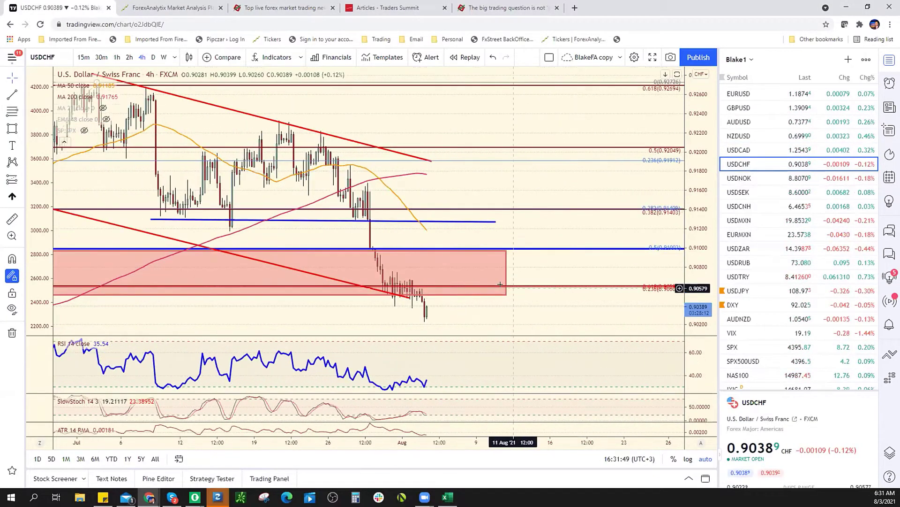
pyautogui.scroll(-2, 477, 299)
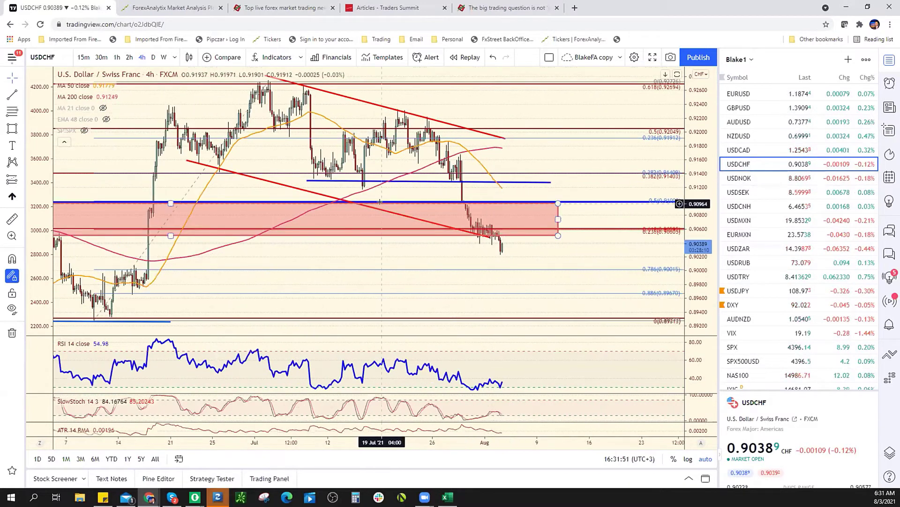
pyautogui.moveTo(477, 235); pyautogui.dragTo(514, 250)
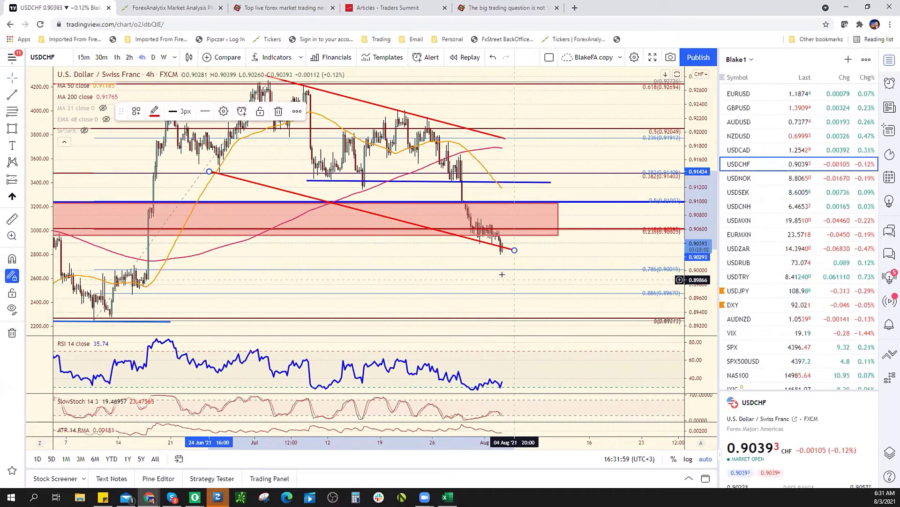
pyautogui.scroll(-3, 509, 279)
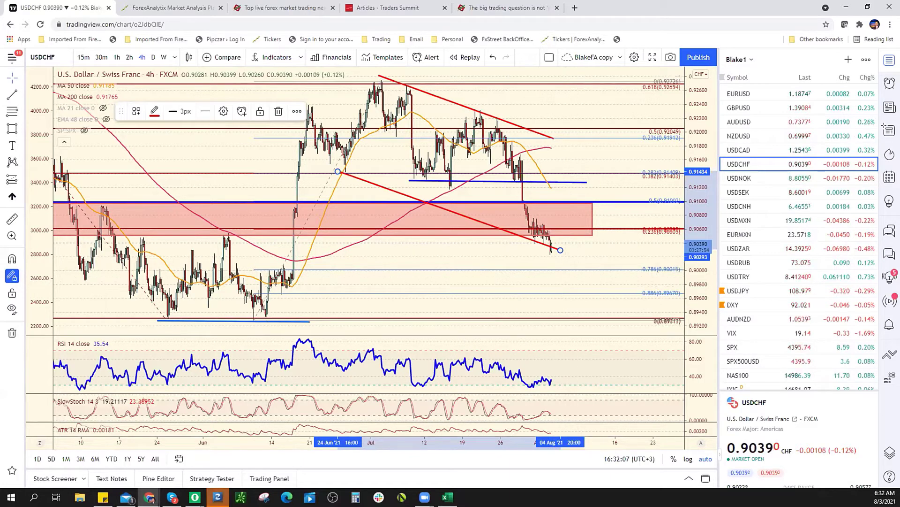
# Step: Switch to the Excel bias chart and set the USD/CHF support to .9000
pyautogui.hotkey('alt', 'Tab')
pyautogui.click(258, 267)
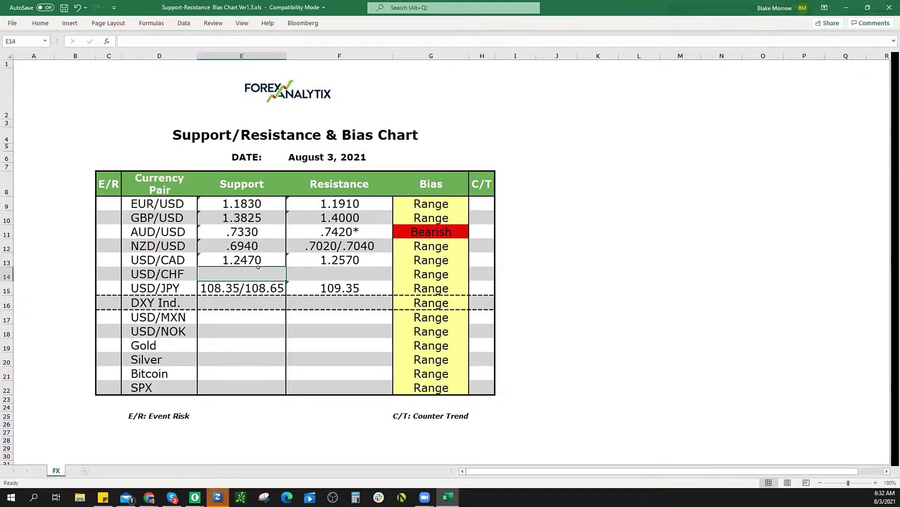
pyautogui.write('.9000')
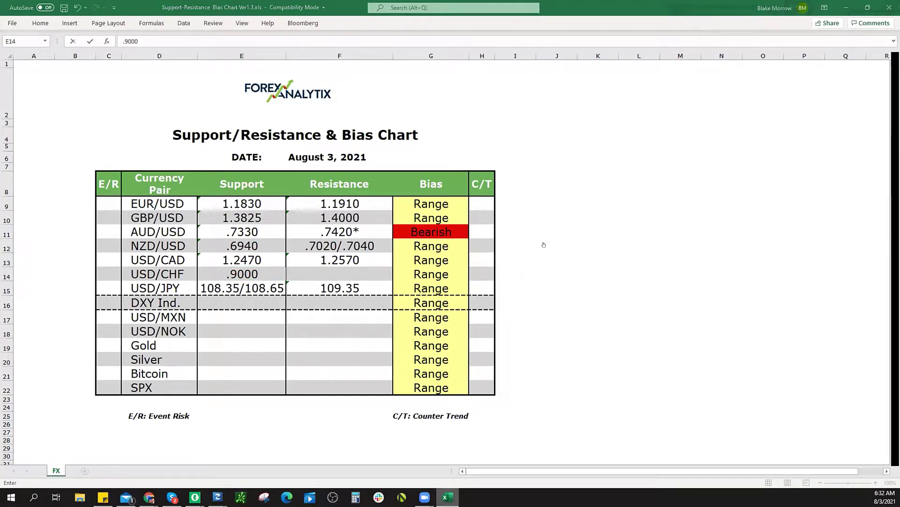
# Step: In TradingView, draw a near-horizontal trend line on USD/CHF at about 0.9073 from 28 July to 9 August
pyautogui.hotkey('alt', 'Tab')
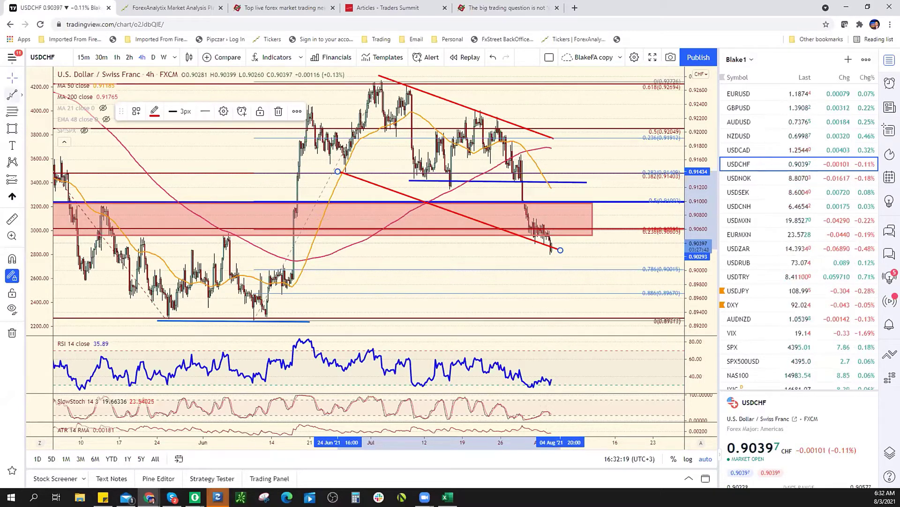
pyautogui.click(324, 148)
pyautogui.click(518, 220)
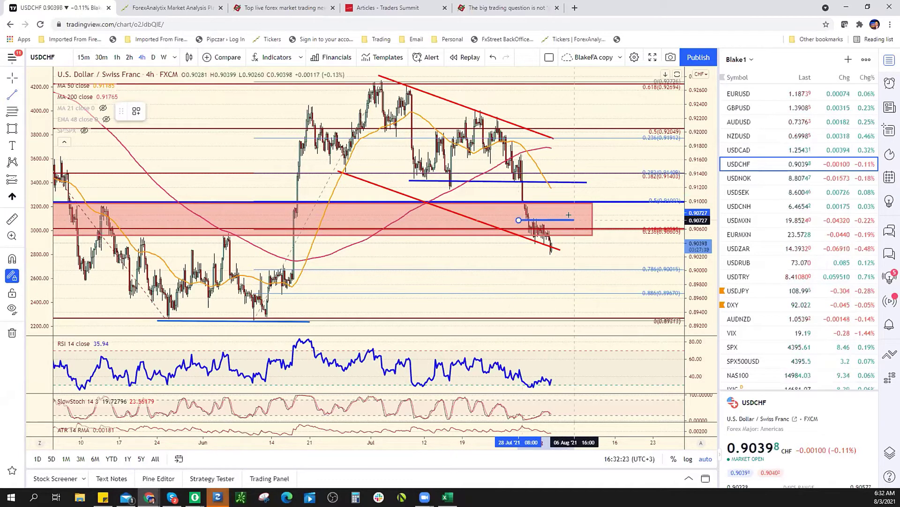
pyautogui.click(577, 219)
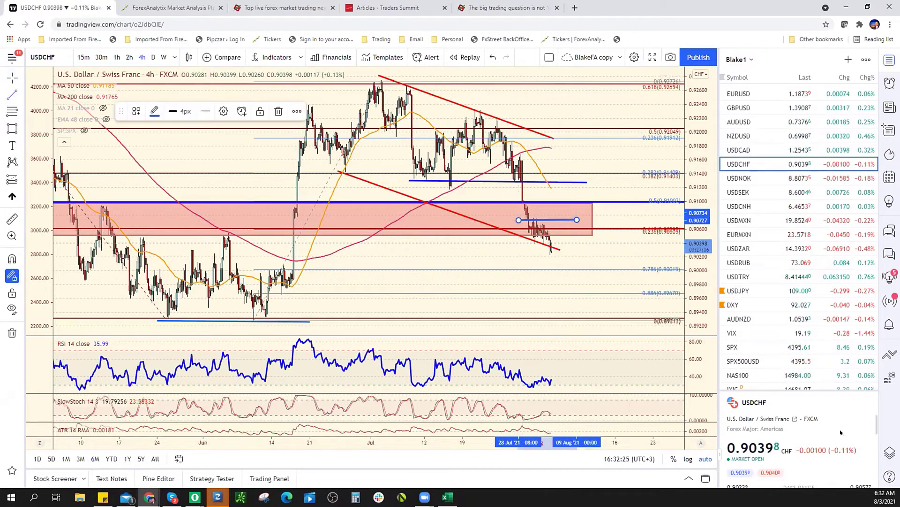
# Step: Switch to the Excel bias chart and set the USD/CHF resistance to .9075
pyautogui.hotkey('alt', 'Tab')
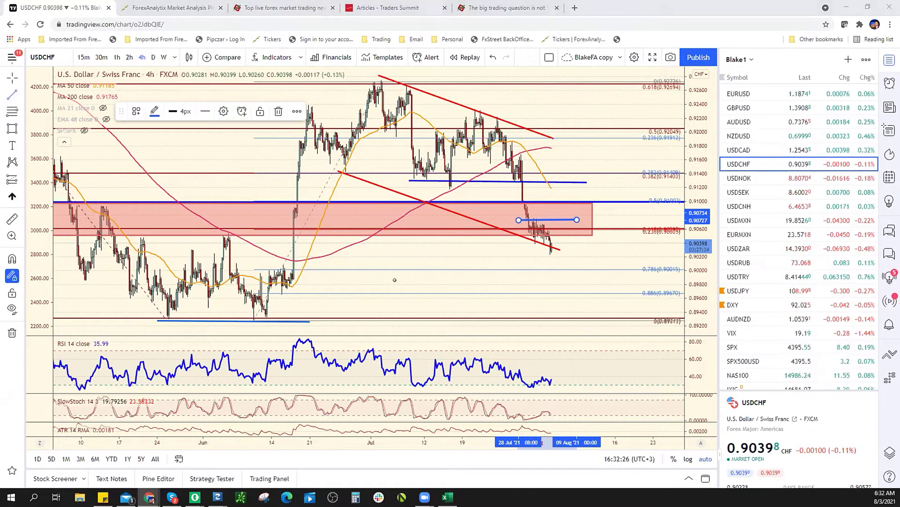
pyautogui.click(340, 273)
pyautogui.write('.')
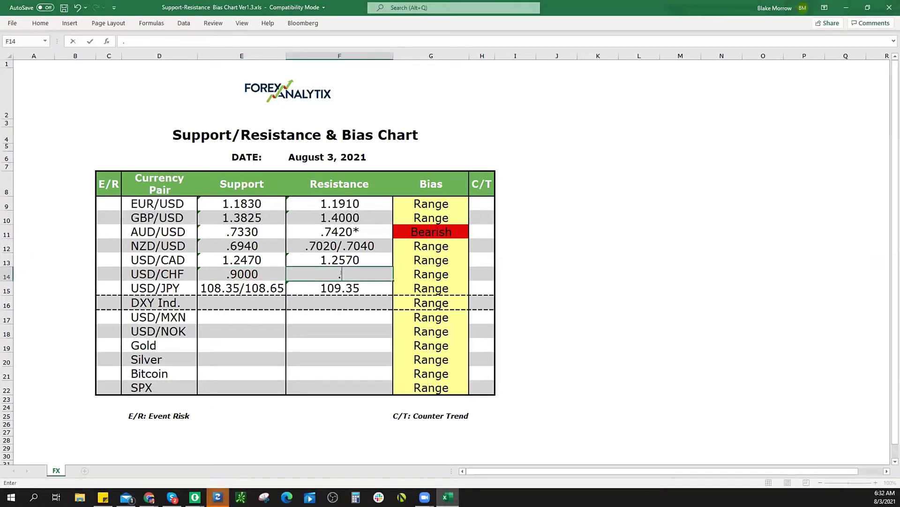
pyautogui.write('9075')
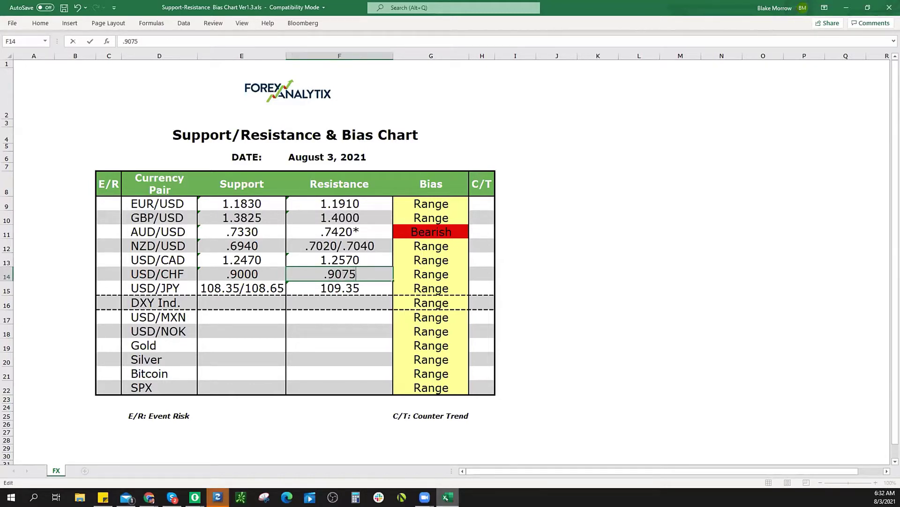
# Step: Return to TradingView, draw a rectangle on USD/CHF from about 0.9078 to 0.9126 around 4 to 6 August, reposition it and delete it
pyautogui.hotkey('alt', 'Tab')
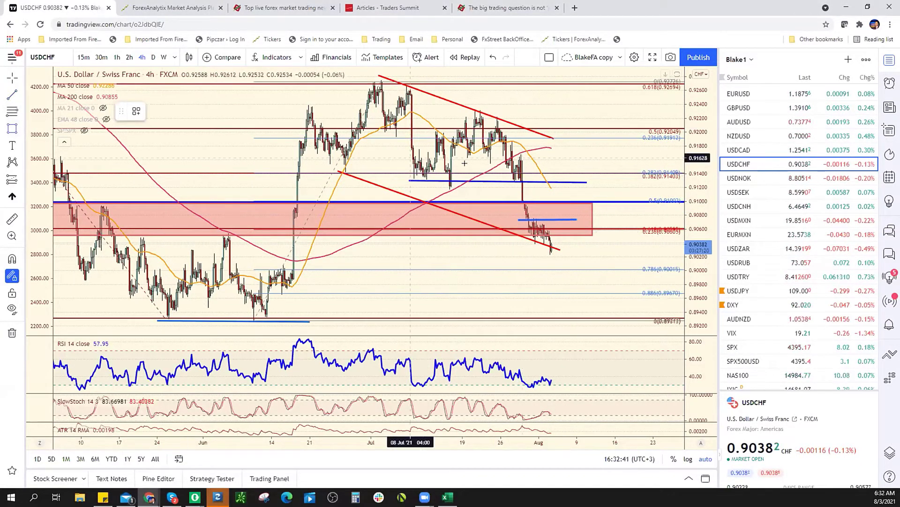
pyautogui.hotkey('alt', 'shift', 'r')
pyautogui.click(556, 216)
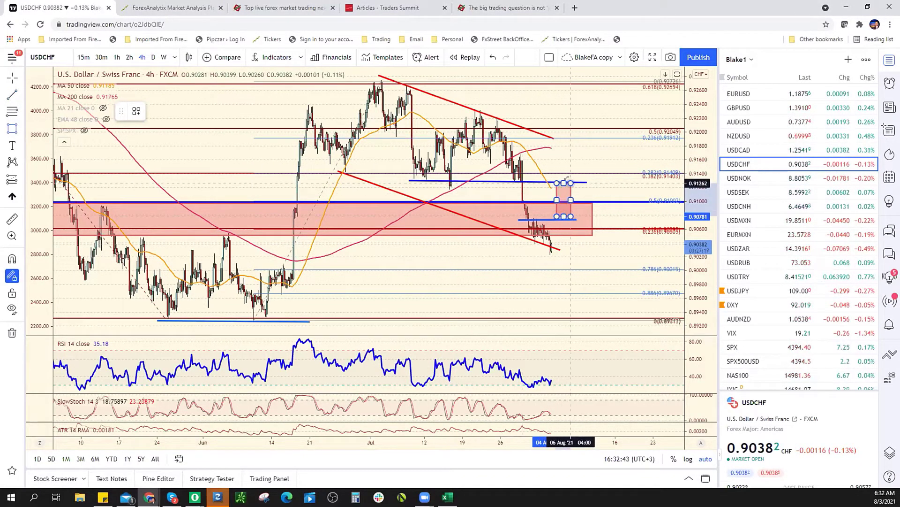
pyautogui.click(571, 182)
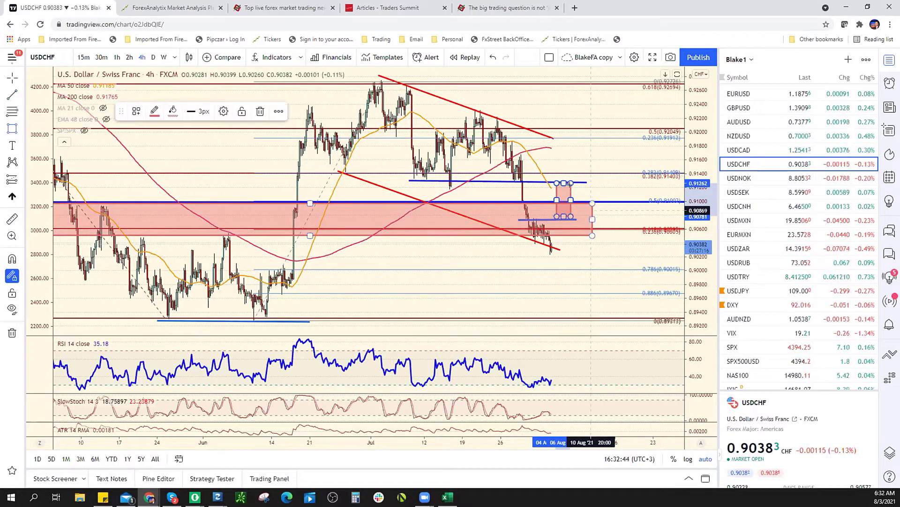
pyautogui.moveTo(571, 181)
pyautogui.mouseDown()
pyautogui.moveTo(567, 194)
pyautogui.moveTo(566, 183)
pyautogui.mouseUp()
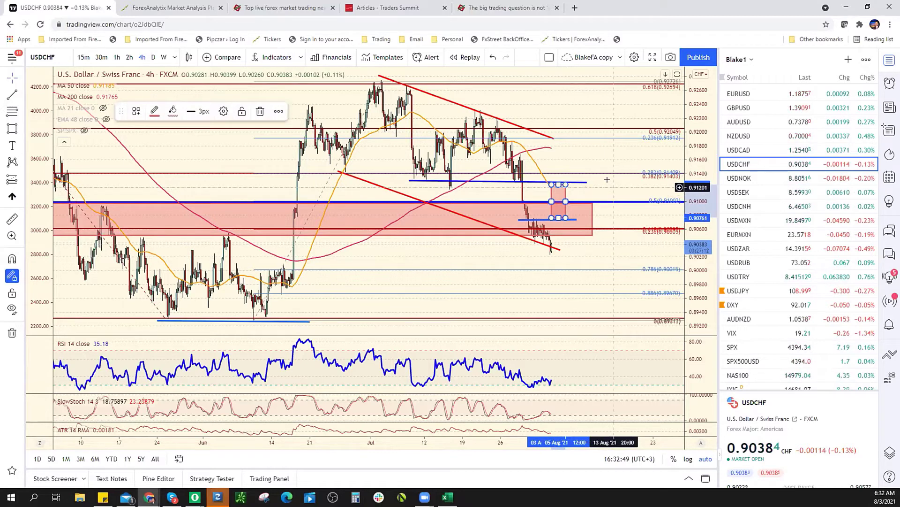
pyautogui.press('Delete')
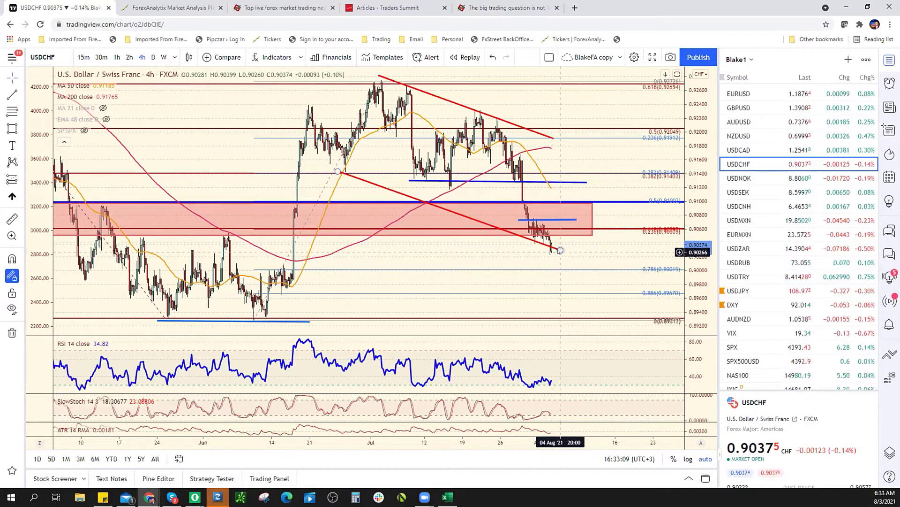
# Step: Open the USD/NOK chart and examine recent price action around the red support zone and the latest highs
pyautogui.click(759, 177)
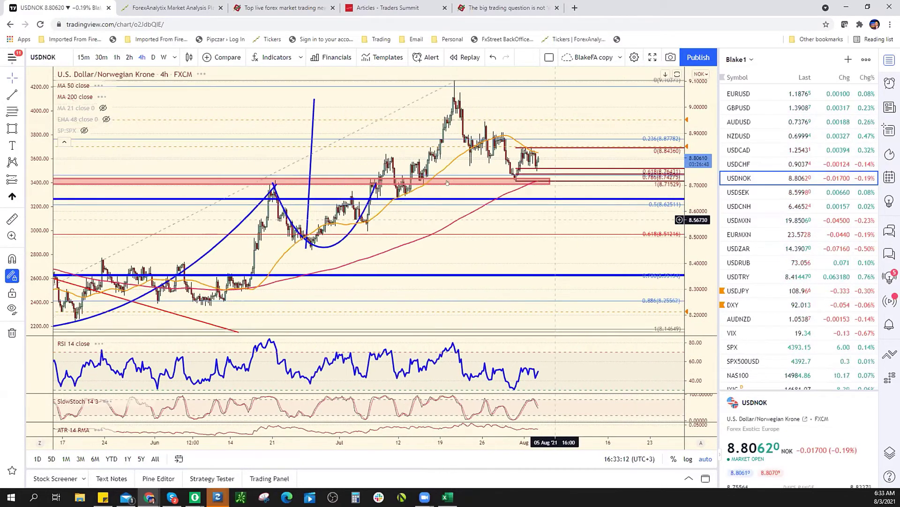
pyautogui.scroll(5, 447, 183)
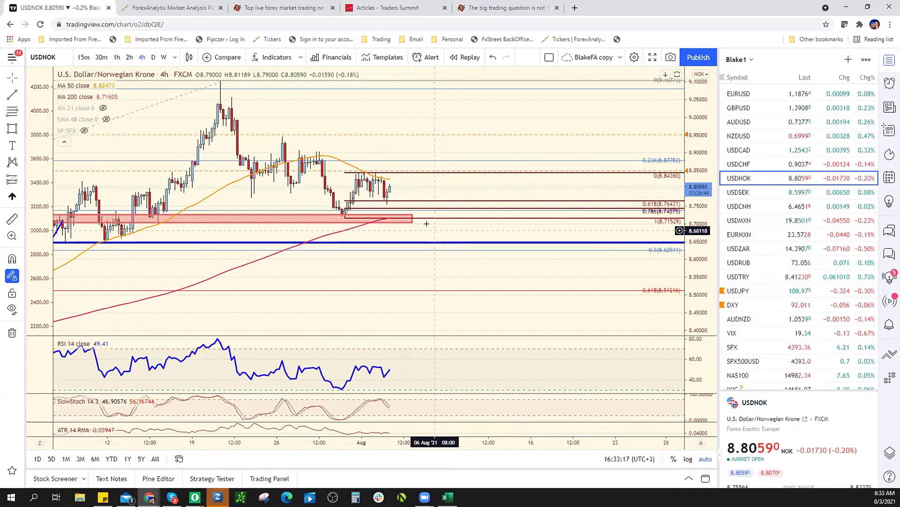
pyautogui.scroll(-3, 427, 224)
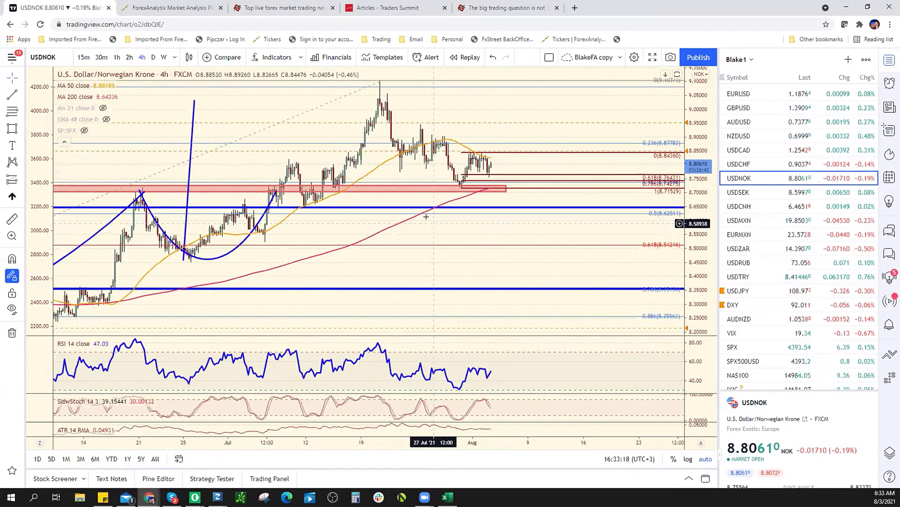
pyautogui.scroll(-1, 426, 216)
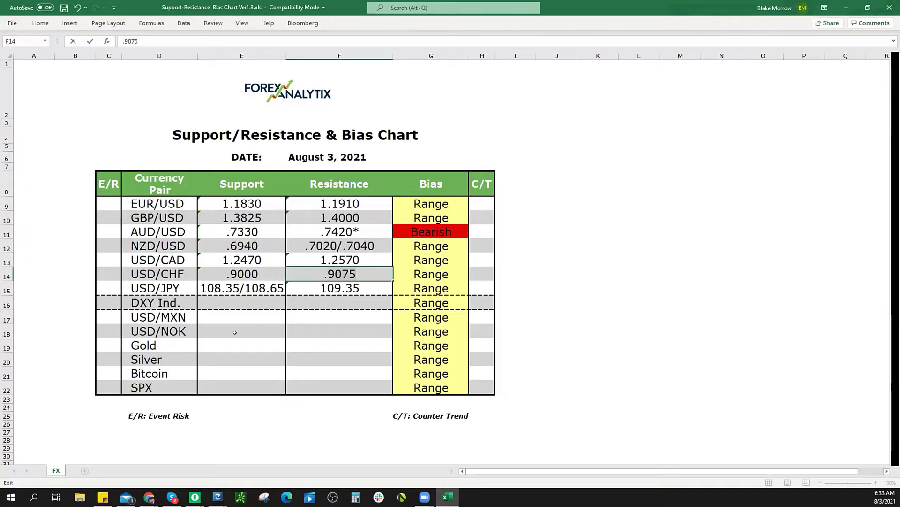
# Step: In the Excel bias chart, set the USD/NOK support to 8.7300* and start its resistance entry with 8.8500/
pyautogui.click(237, 329)
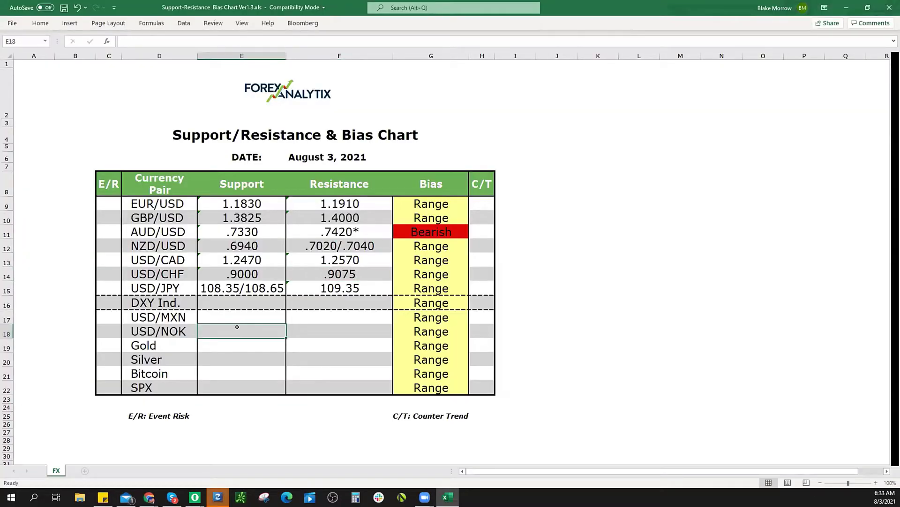
pyautogui.write('8.70')
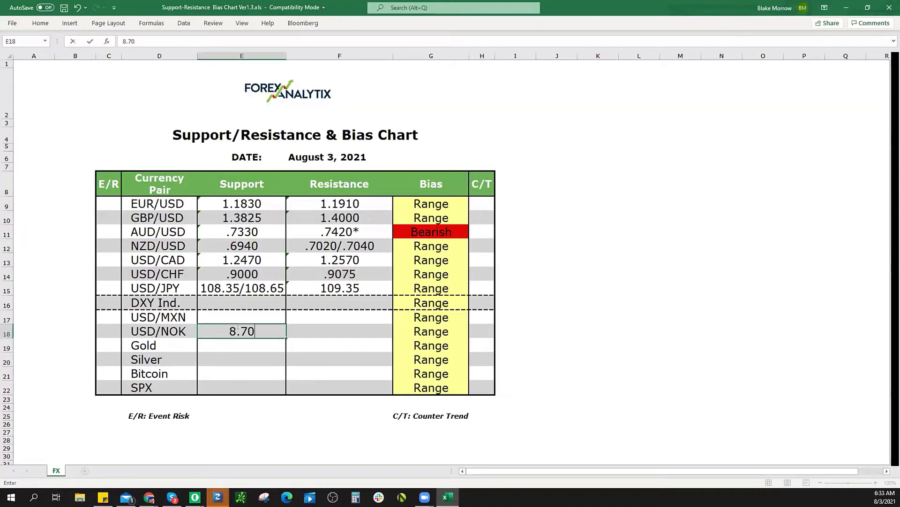
pyautogui.press('BackSpace')
pyautogui.press('BackSpace')
pyautogui.click(324, 328)
pyautogui.write('8.85')
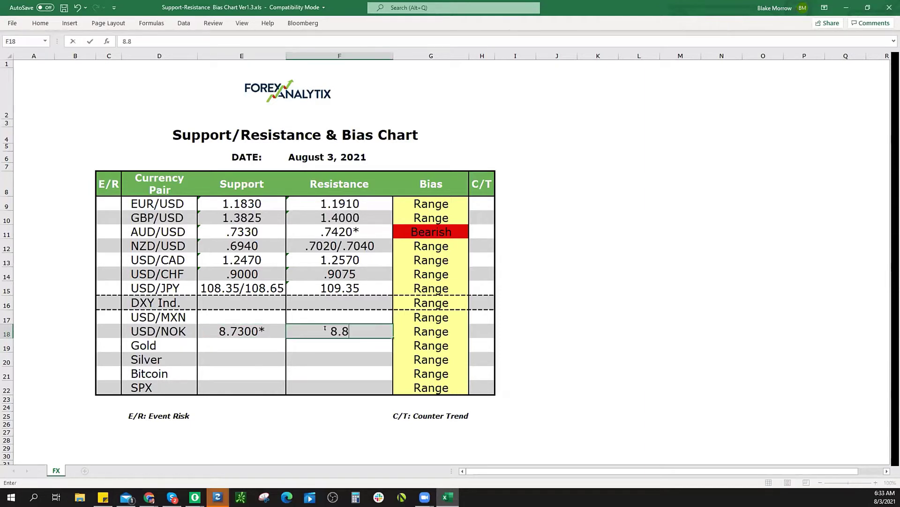
pyautogui.write('00/')
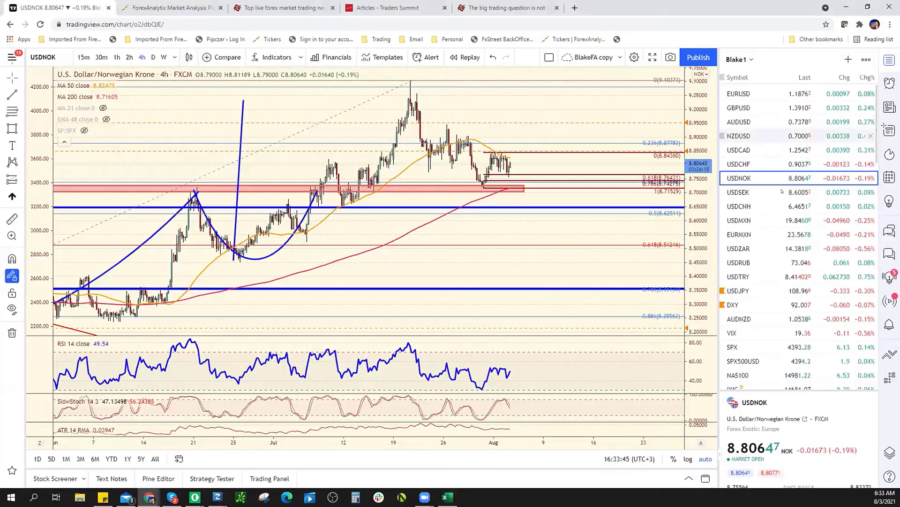
# Step: In TradingView, draw a USD/NOK trend line along the latest upswing and shift it to run from about 8.758 to 8.891 by 4 August
pyautogui.click(847, 7)
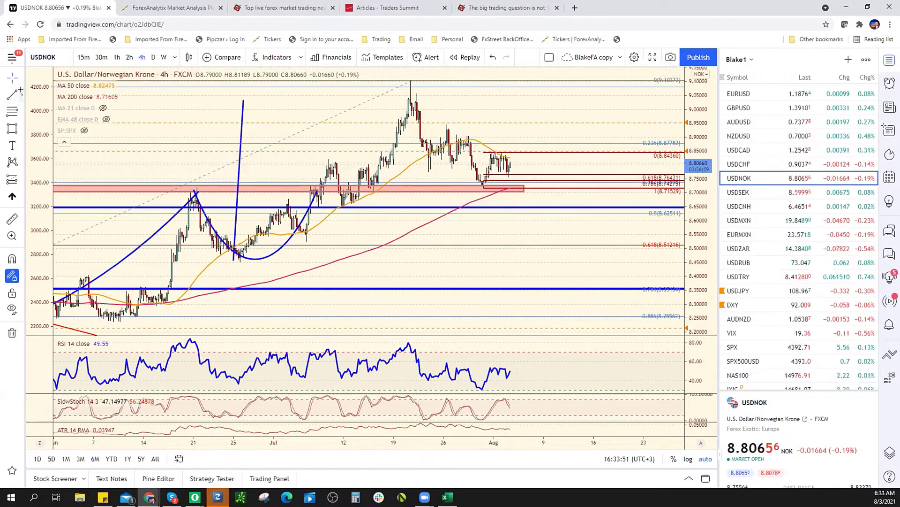
pyautogui.click(12, 94)
pyautogui.click(484, 189)
pyautogui.click(495, 153)
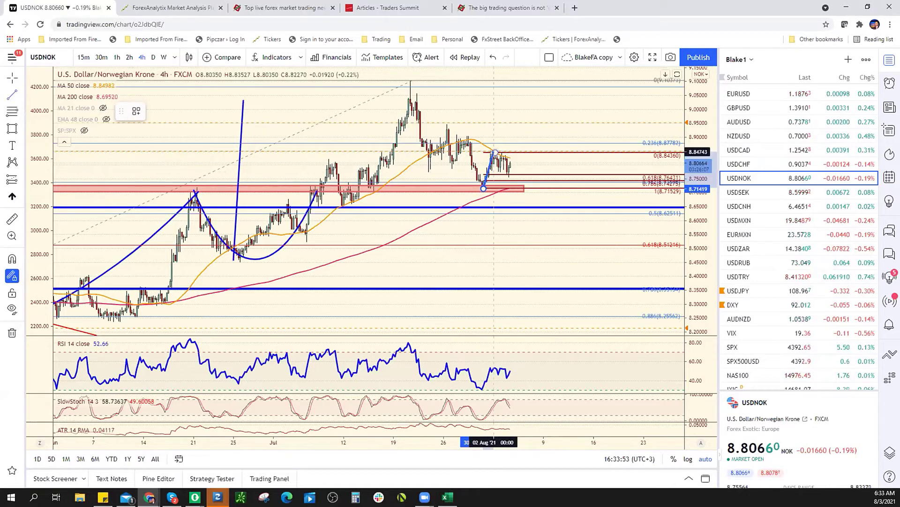
pyautogui.moveTo(666, 172); pyautogui.dragTo(680, 173)
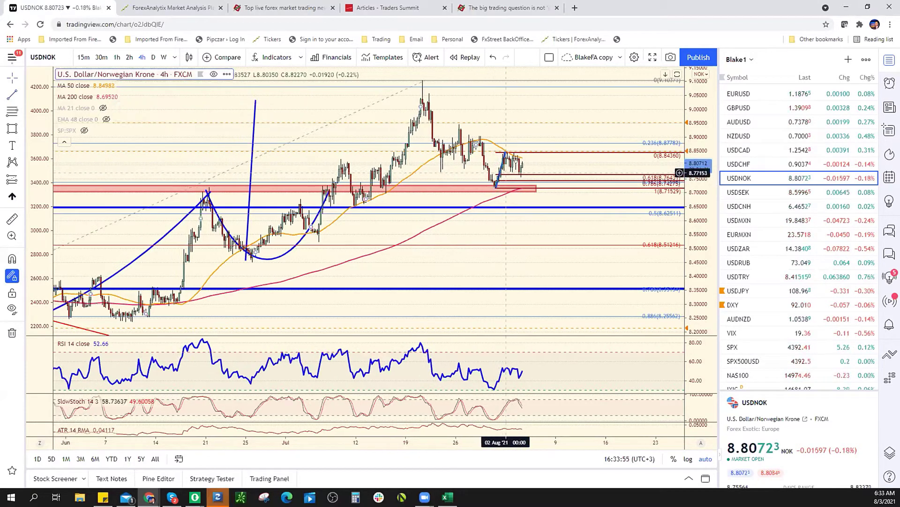
pyautogui.moveTo(506, 172); pyautogui.dragTo(537, 148)
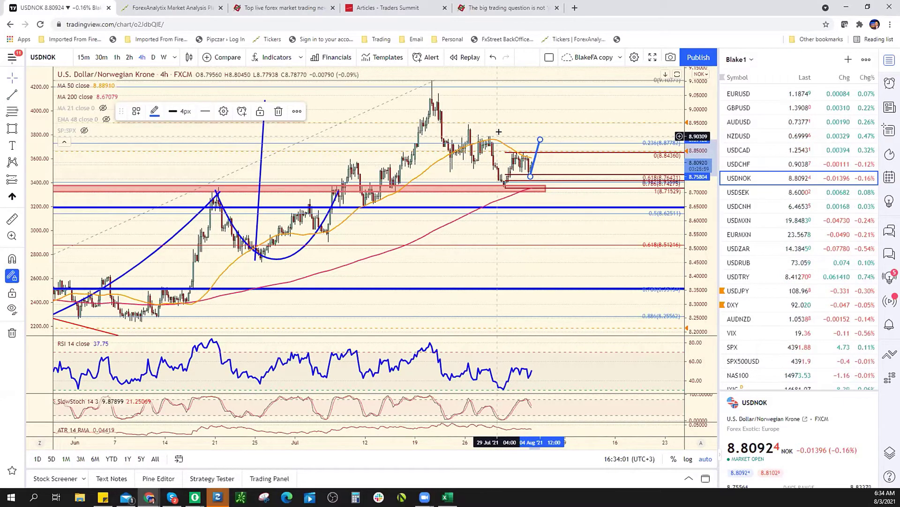
# Step: Switch to the Excel bias chart, complete the USD/NOK resistance as 8.8500/8.9000 and set its bias to Bullish
pyautogui.hotkey('alt', 'Tab')
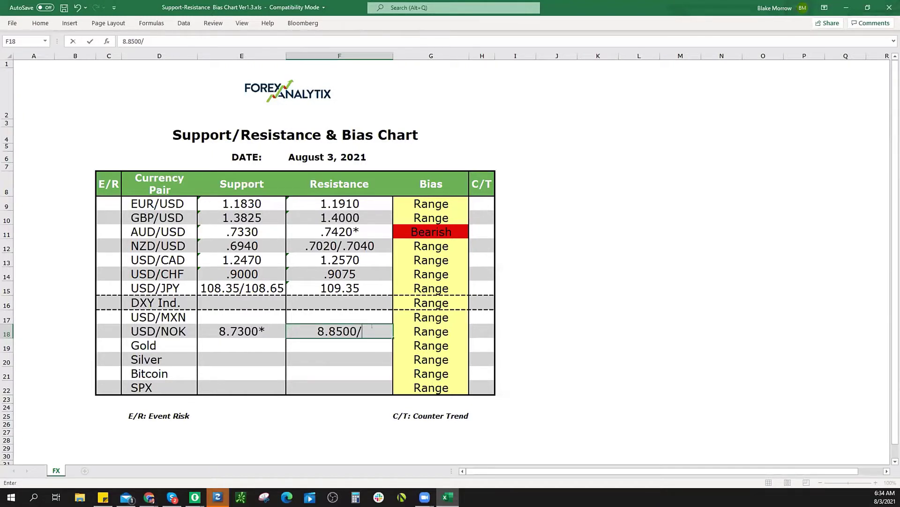
pyautogui.write('8.9000')
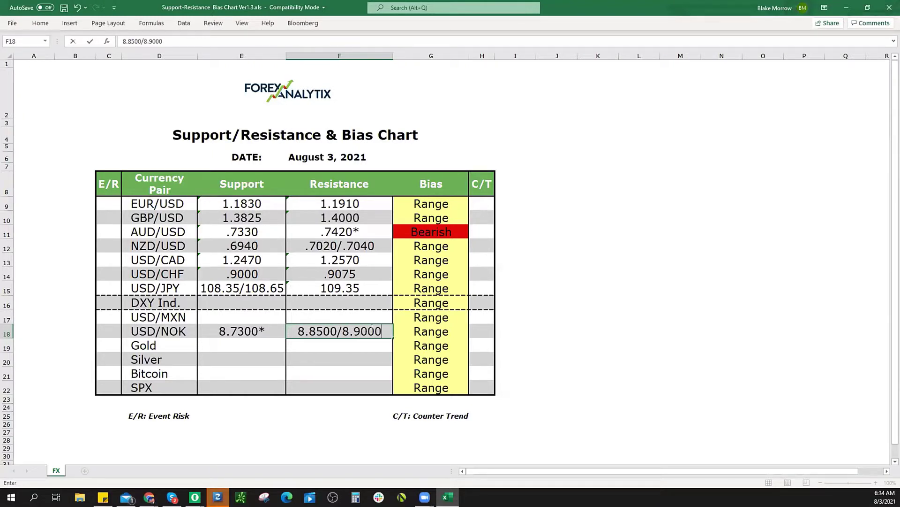
pyautogui.click(446, 332)
pyautogui.click(473, 333)
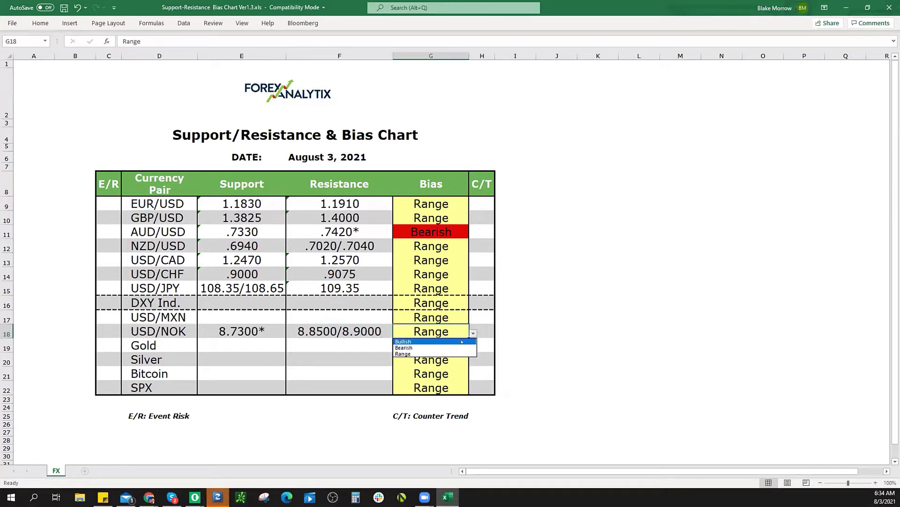
pyautogui.click(462, 341)
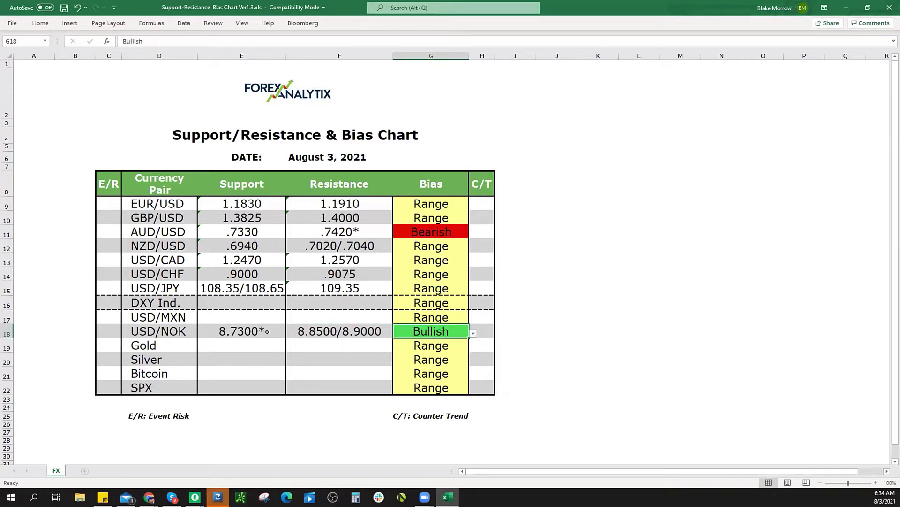
pyautogui.click(250, 329)
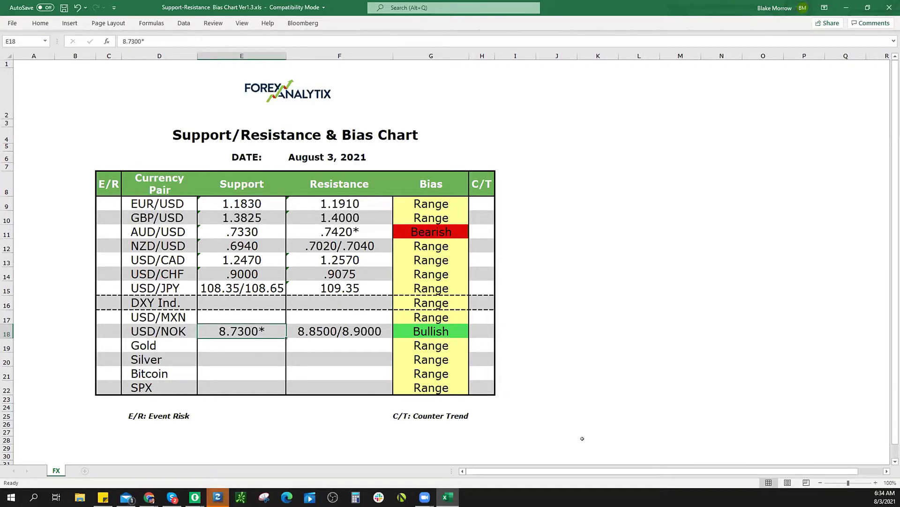
# Step: Open the USD/MXN chart in TradingView, and set the USD/MXN support to 19.8000 in the Excel bias chart
pyautogui.hotkey('alt', 'Tab')
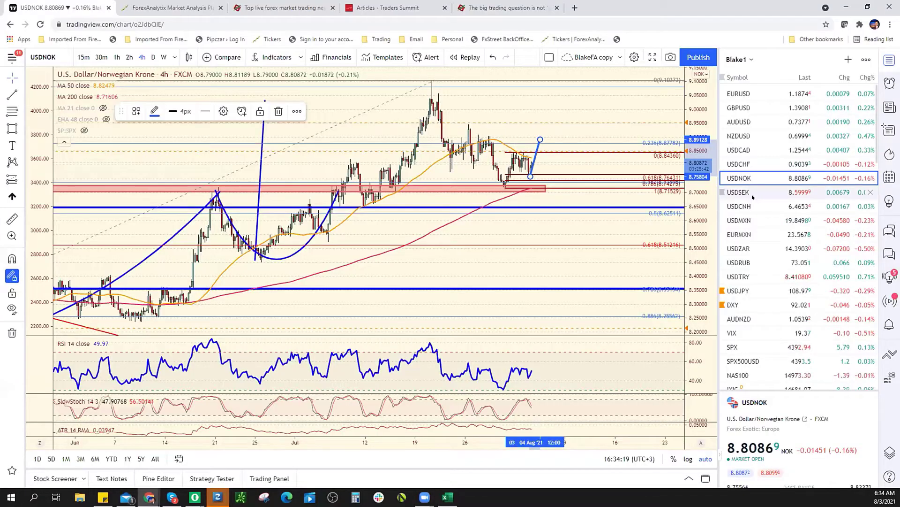
pyautogui.click(760, 221)
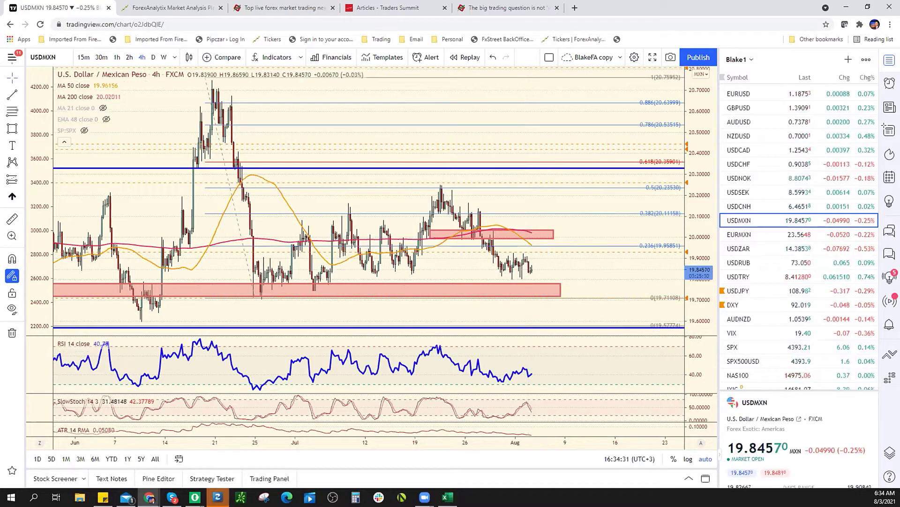
pyautogui.hotkey('alt', 'Tab')
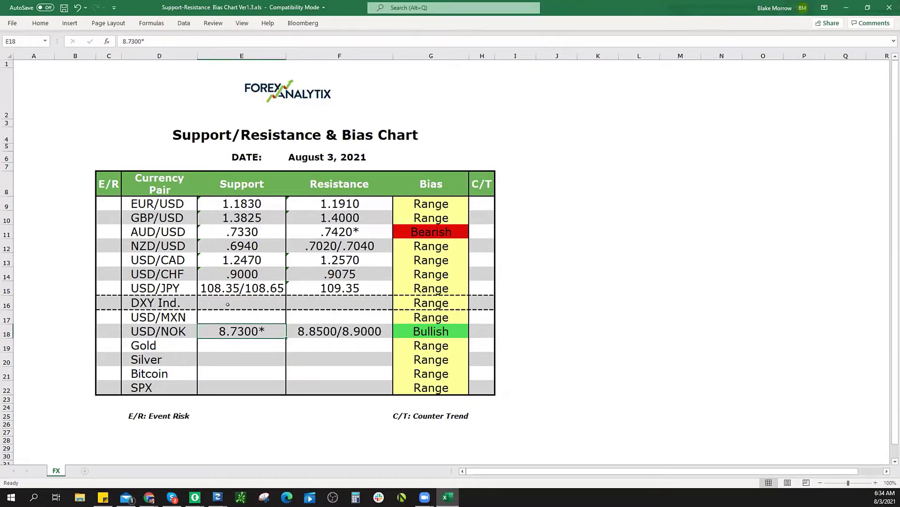
pyautogui.click(244, 312)
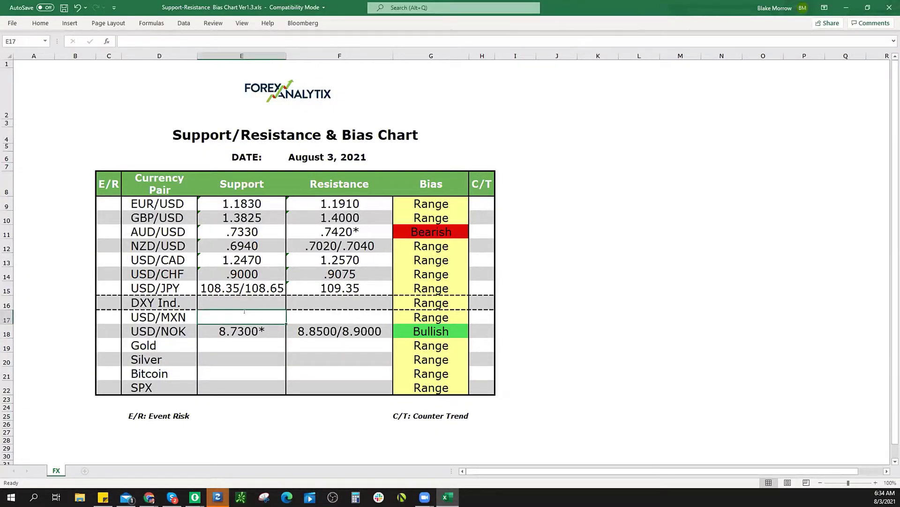
pyautogui.write('19.8000')
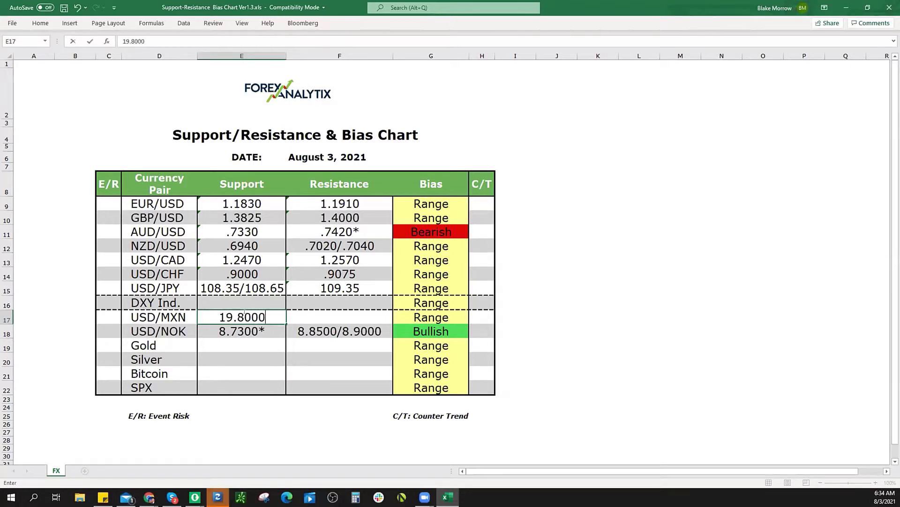
# Step: Start the USD/MXN resistance entry with 20.000/, checking the level against the TradingView chart
pyautogui.press('Tab')
pyautogui.write('20')
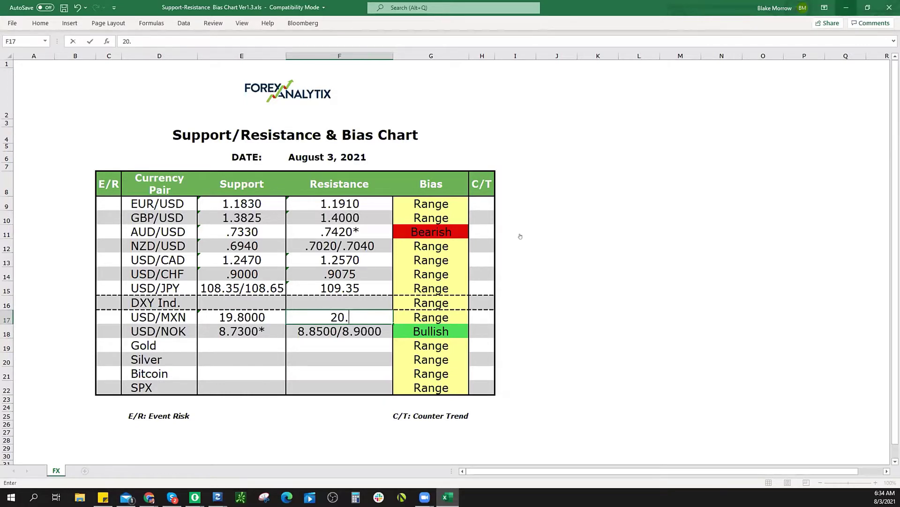
pyautogui.hotkey('alt', 'Tab')
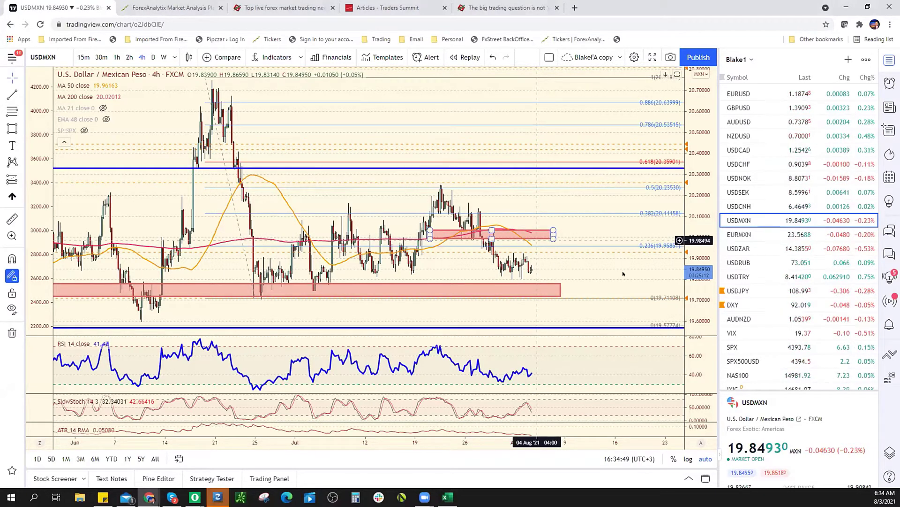
pyautogui.hotkey('alt', 'Tab')
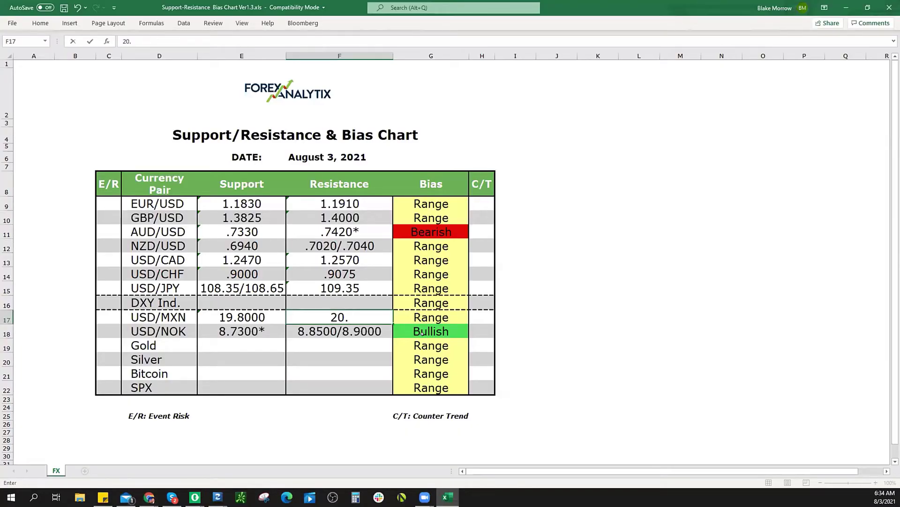
pyautogui.write('000')
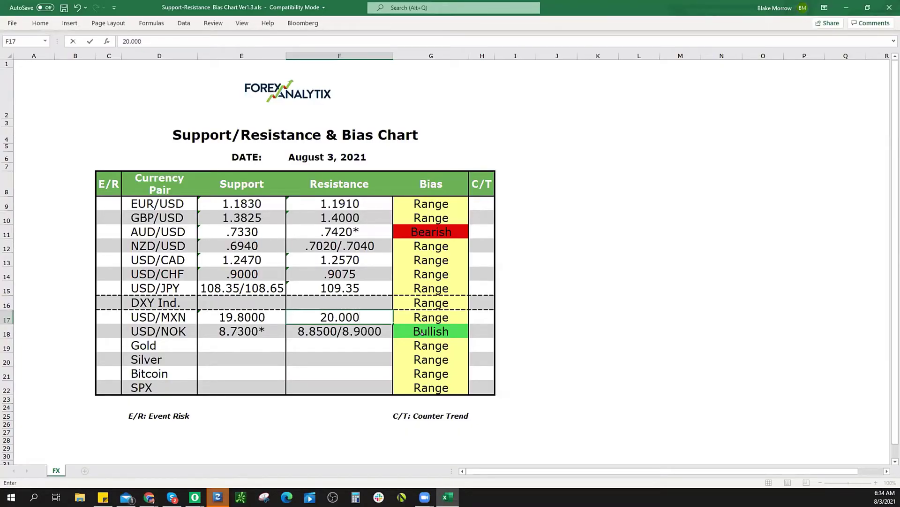
pyautogui.write('/')
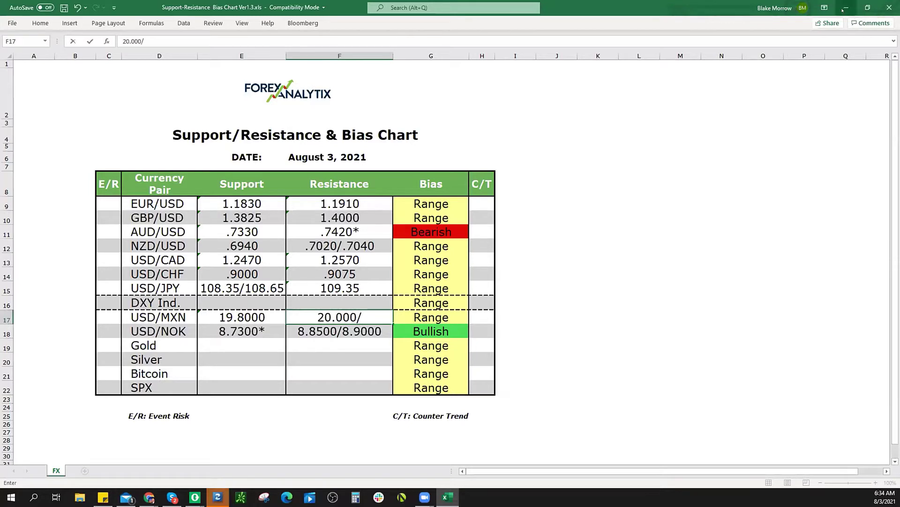
# Step: Check USD/MXN on the daily TradingView chart, and complete its resistance as 20.0000/20.2500 in the Excel bias chart
pyautogui.click(847, 7)
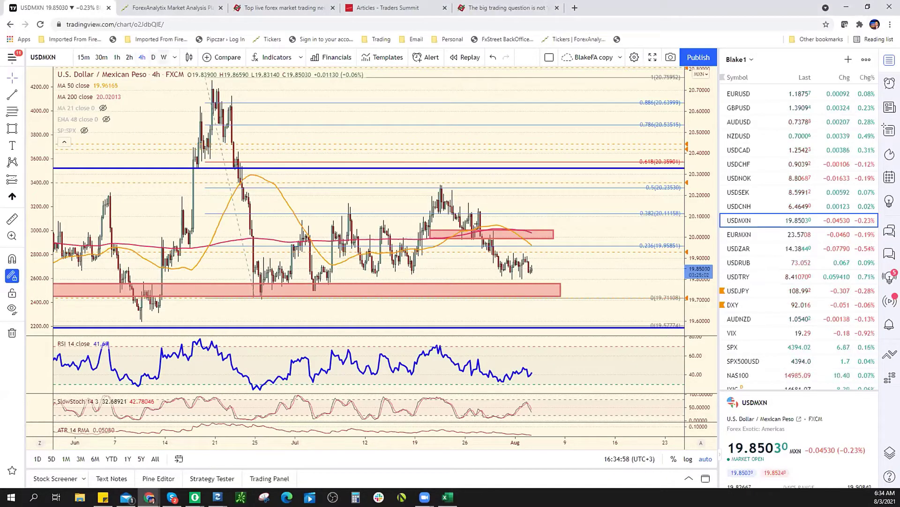
pyautogui.press('d')
pyautogui.press('Return')
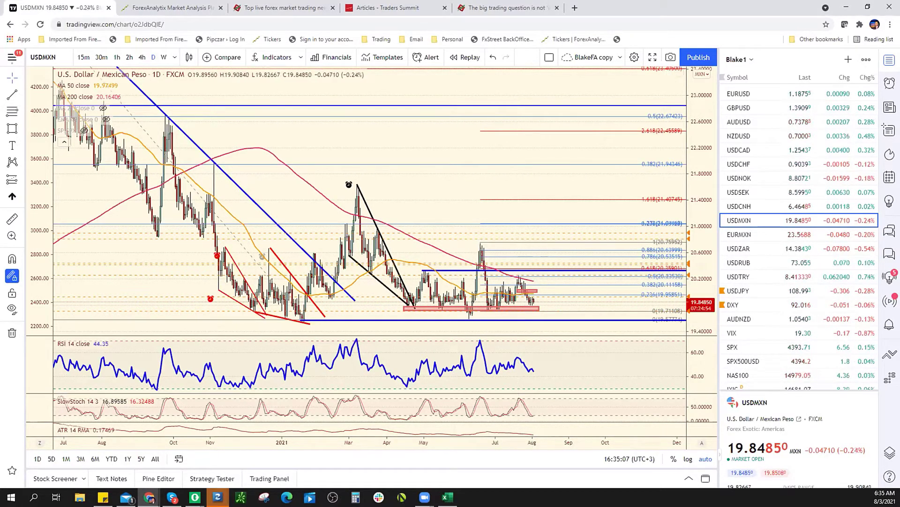
pyautogui.hotkey('alt', 'Tab')
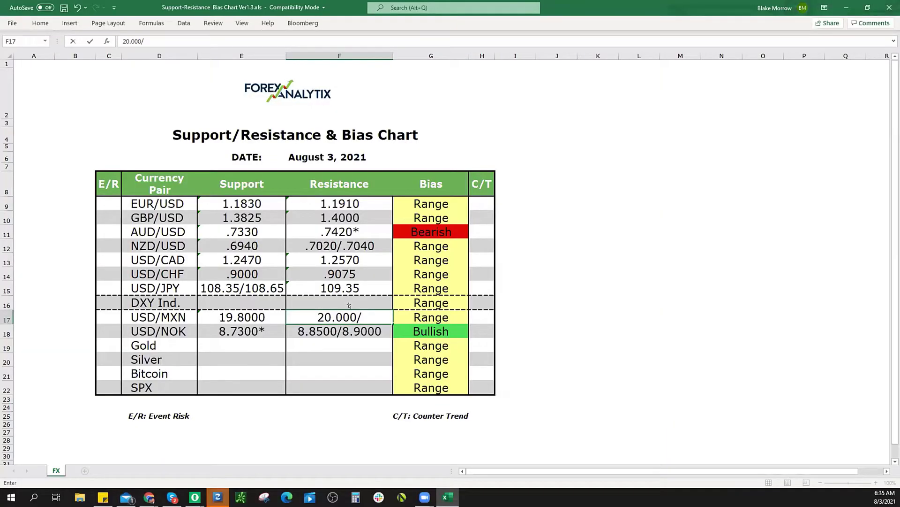
pyautogui.write('20.25')
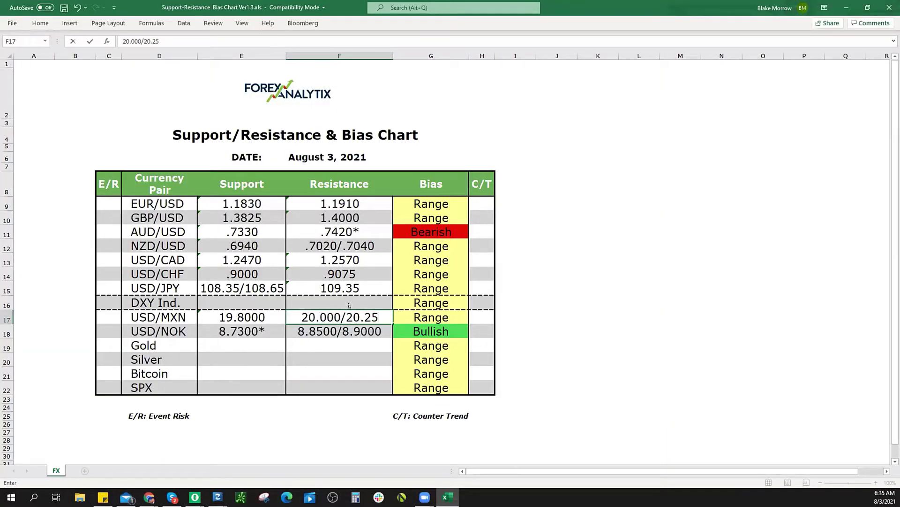
pyautogui.write('00')
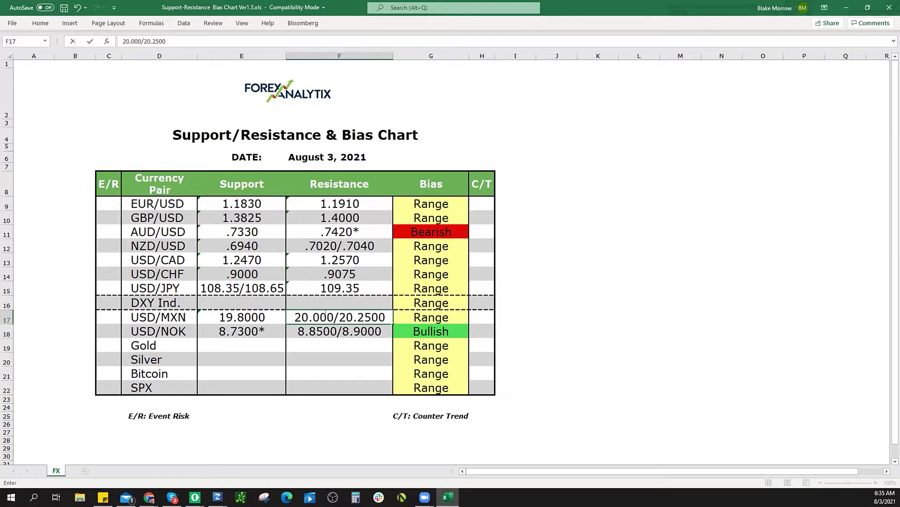
pyautogui.write('0')
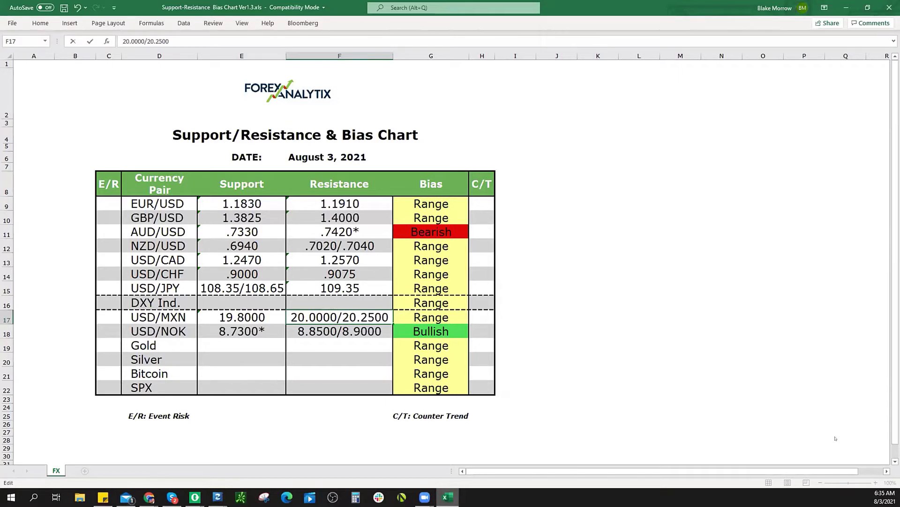
# Step: Switch to TradingView and examine the daily USD/JPY chart's recent price action, comparing it with the Excel bias chart
pyautogui.hotkey('alt', 'Tab')
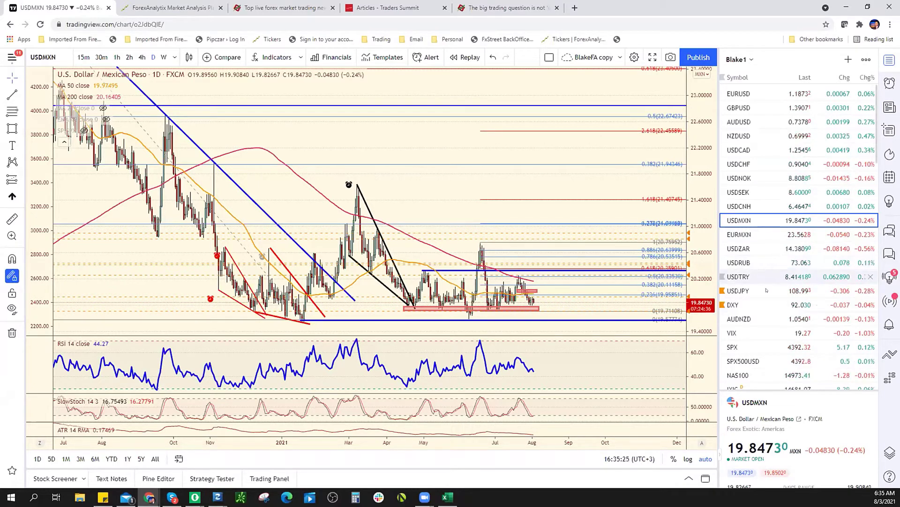
pyautogui.click(750, 277)
pyautogui.click(766, 290)
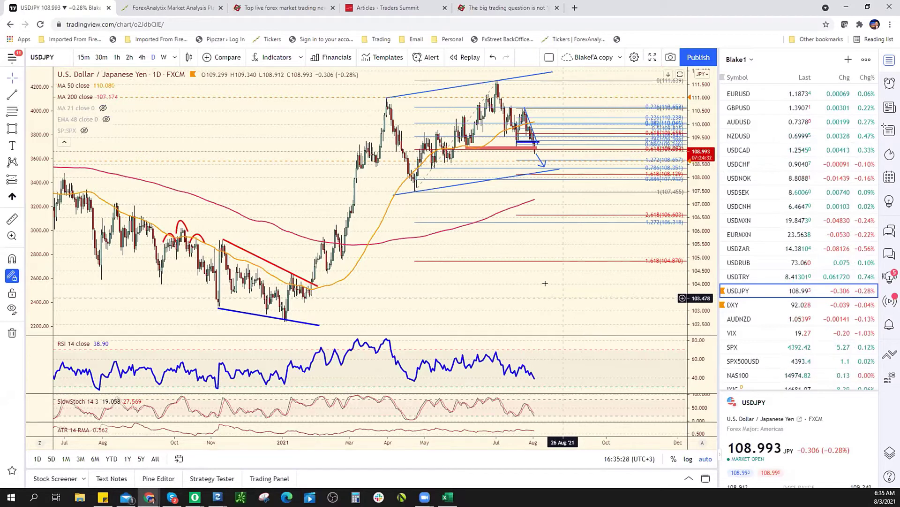
pyautogui.scroll(3, 545, 283)
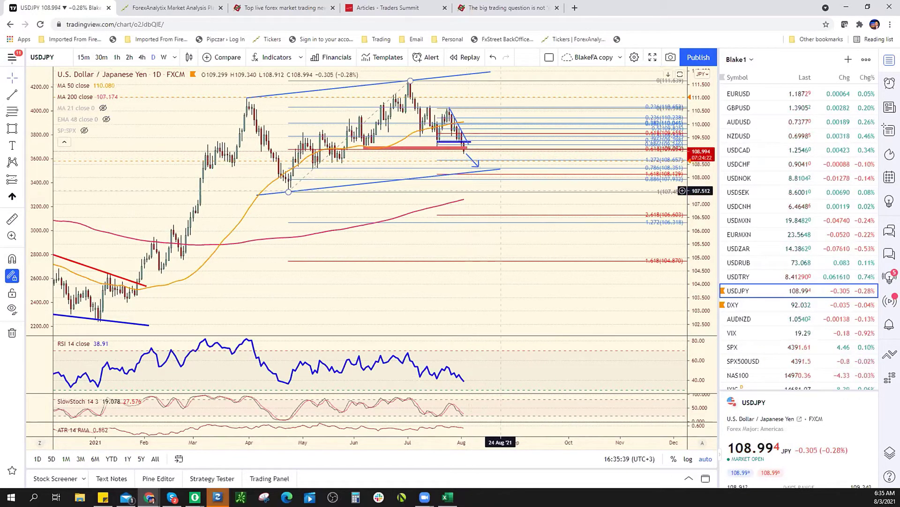
pyautogui.click(448, 497)
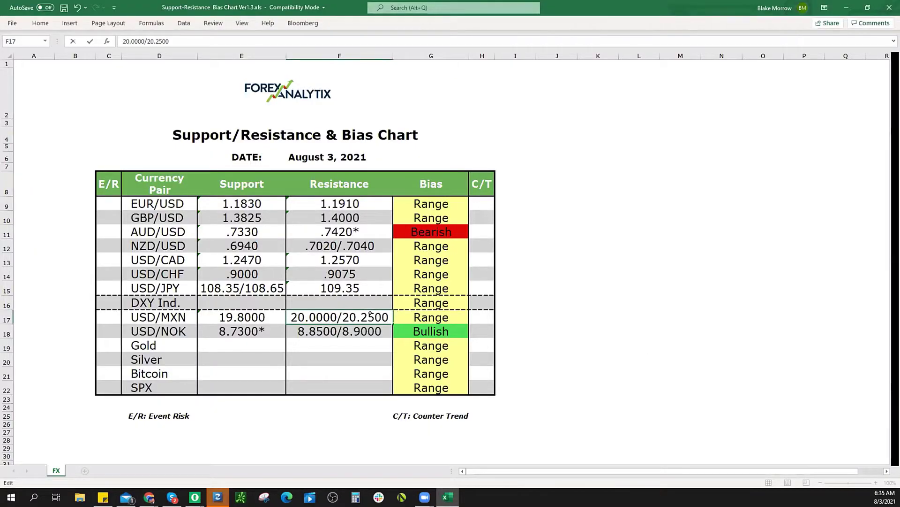
pyautogui.hotkey('alt', 'Tab')
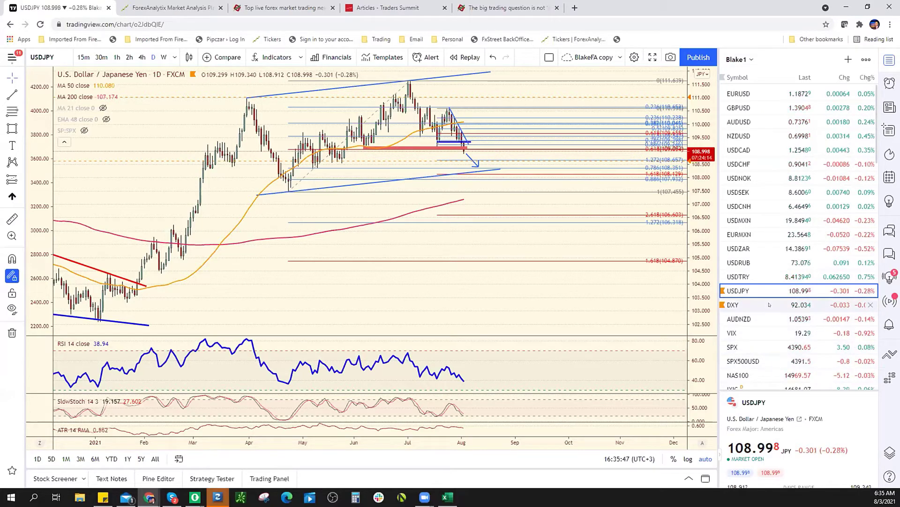
# Step: Open the DXY chart in TradingView at the 4-hour interval with the view reset, and set the DXY resistance to 92.35 in Excel
pyautogui.click(774, 306)
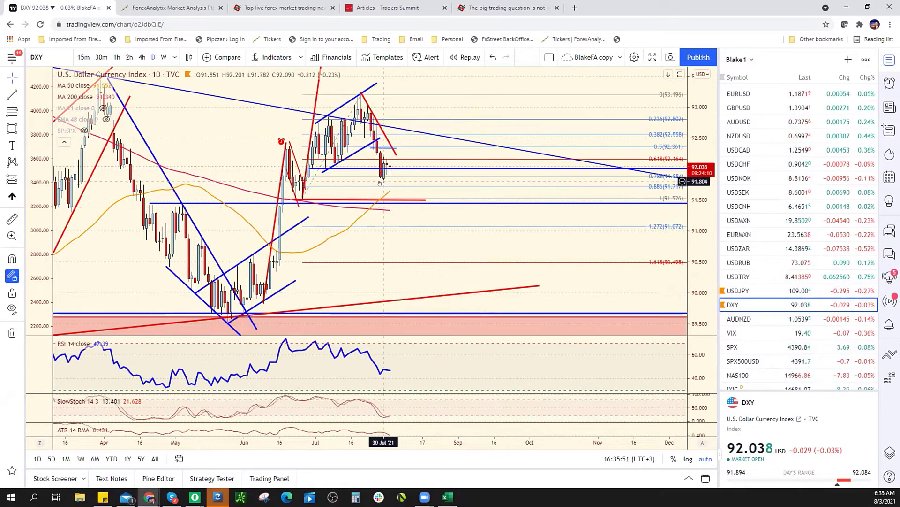
pyautogui.rightClick(438, 246)
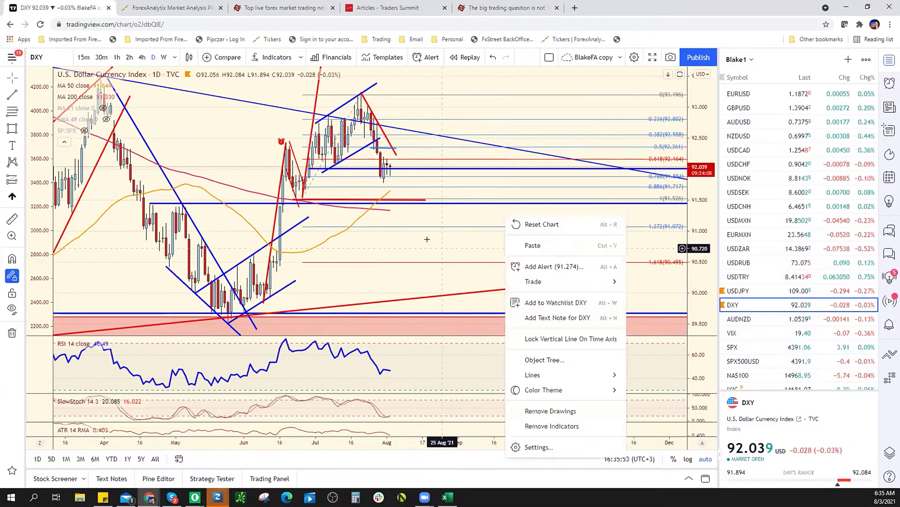
pyautogui.click(542, 224)
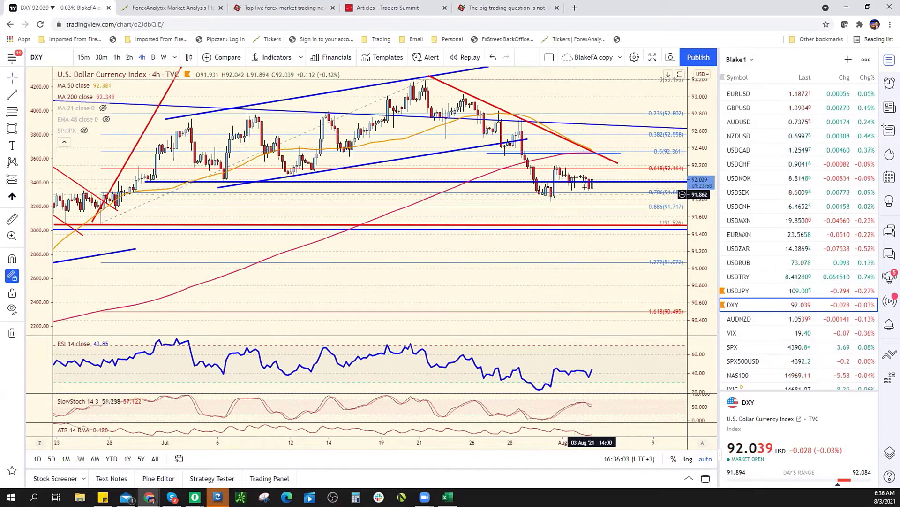
pyautogui.click(594, 153)
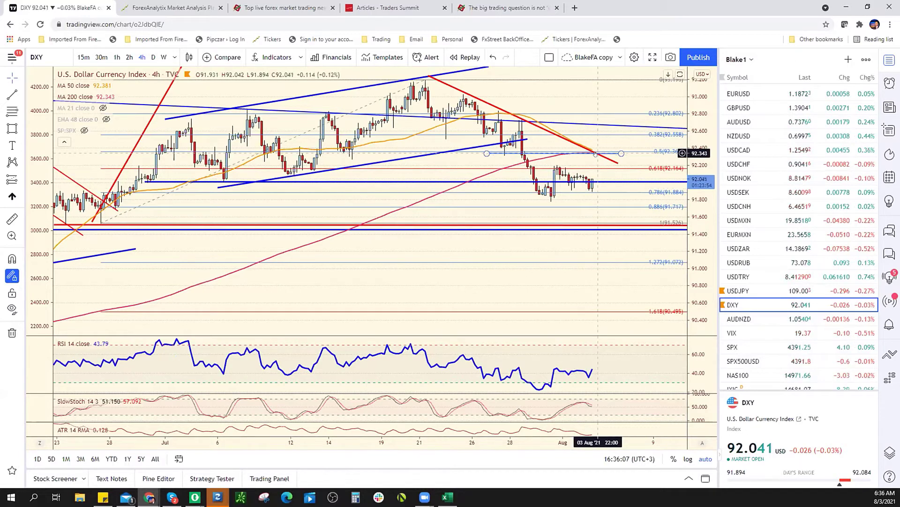
pyautogui.hotkey('alt', 'Tab')
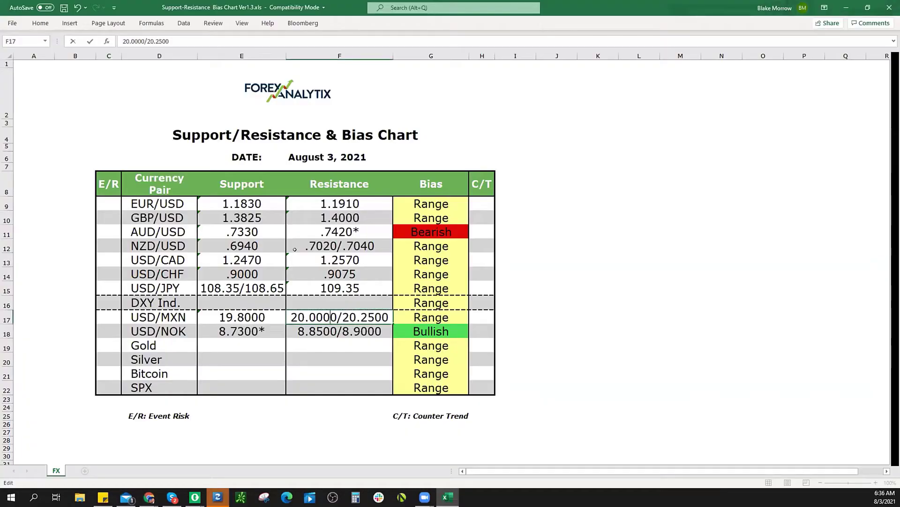
pyautogui.click(347, 297)
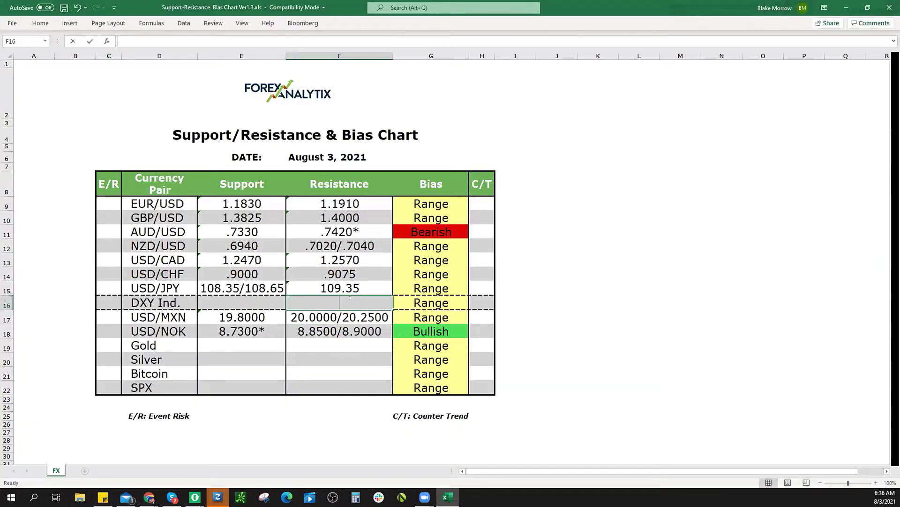
pyautogui.write('92.35')
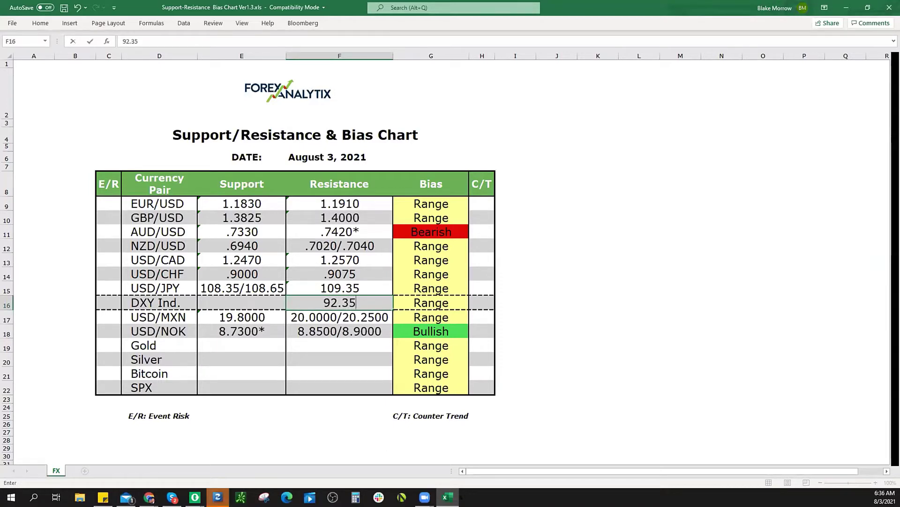
# Step: Recheck the DXY chart in TradingView, and set the DXY support to 91.75 in the Excel bias chart
pyautogui.click(453, 497)
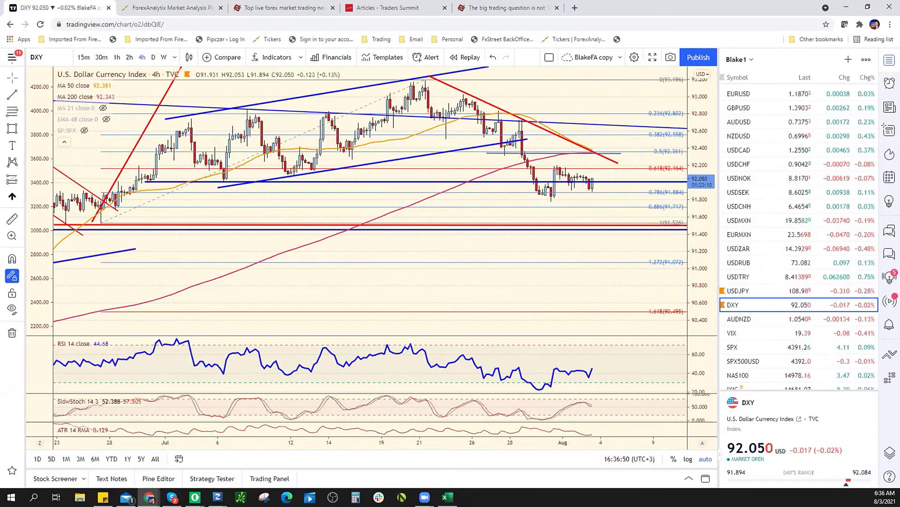
pyautogui.hotkey('alt', 'Tab')
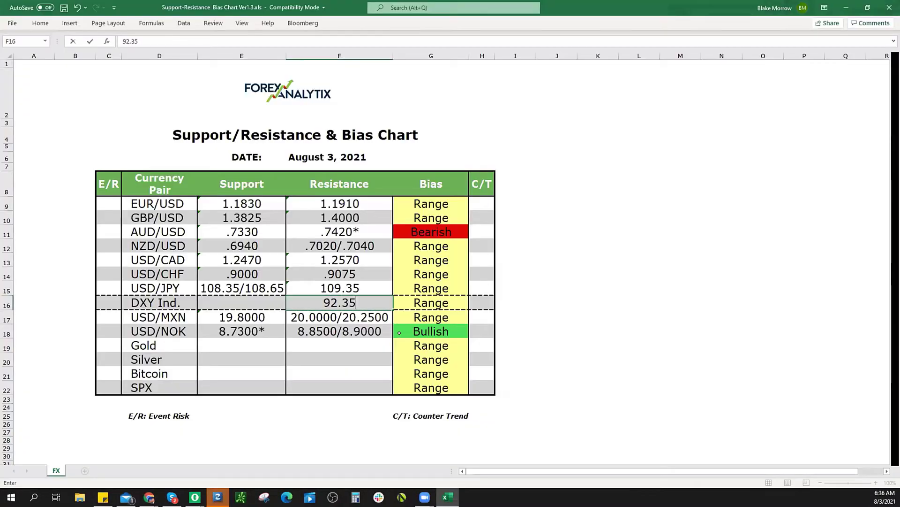
pyautogui.click(236, 297)
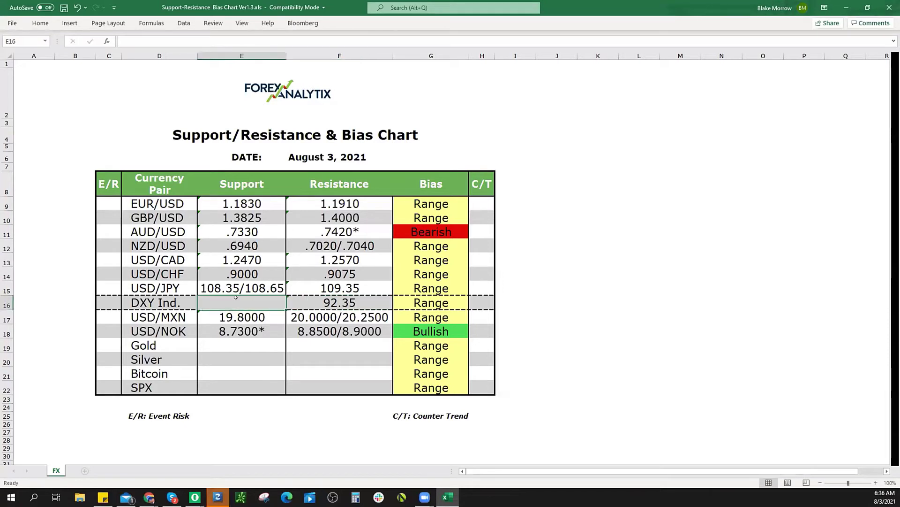
pyautogui.write('91.75')
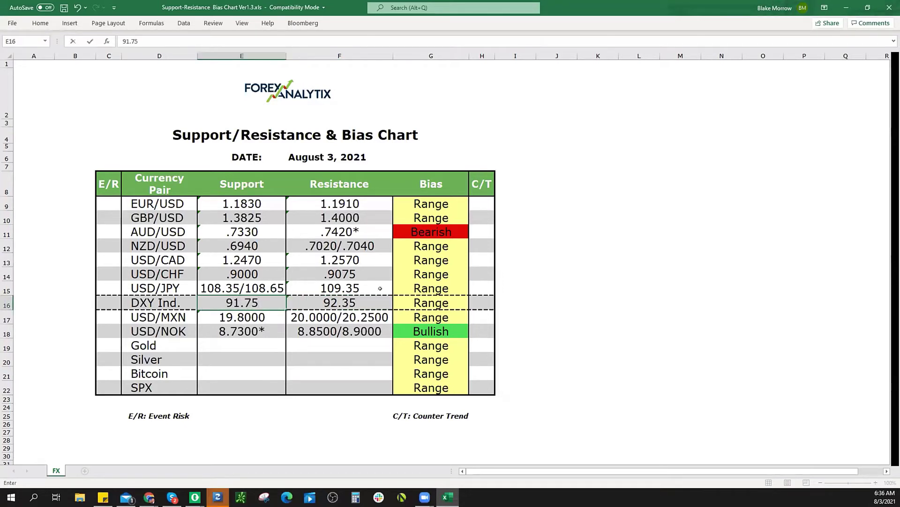
pyautogui.click(461, 302)
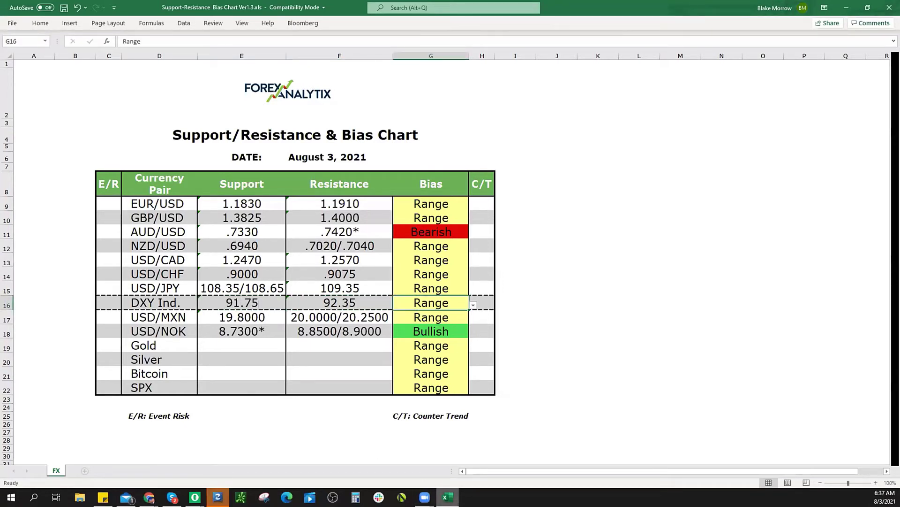
# Step: Switch to TradingView, open the SPX500USD chart and examine its 4-hour trend lines and retracement levels
pyautogui.hotkey('alt', 'Tab')
pyautogui.scroll(-2, 766, 325)
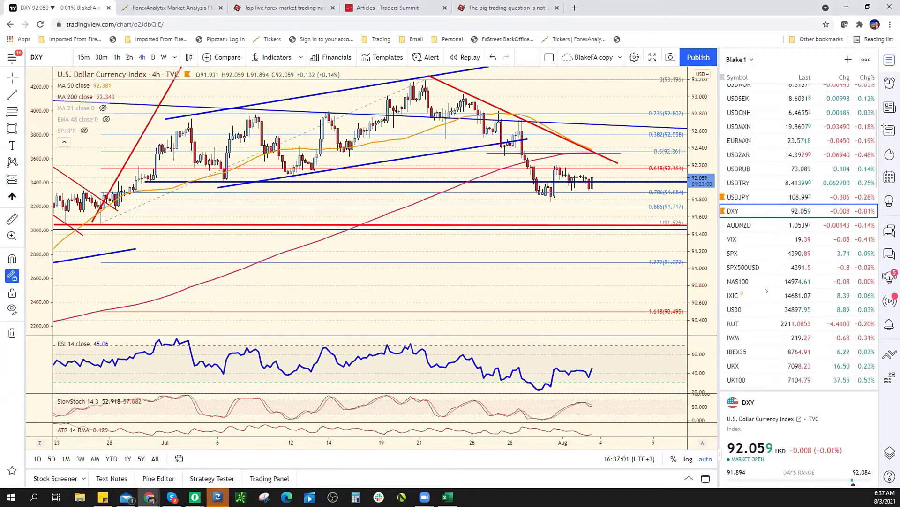
pyautogui.click(750, 268)
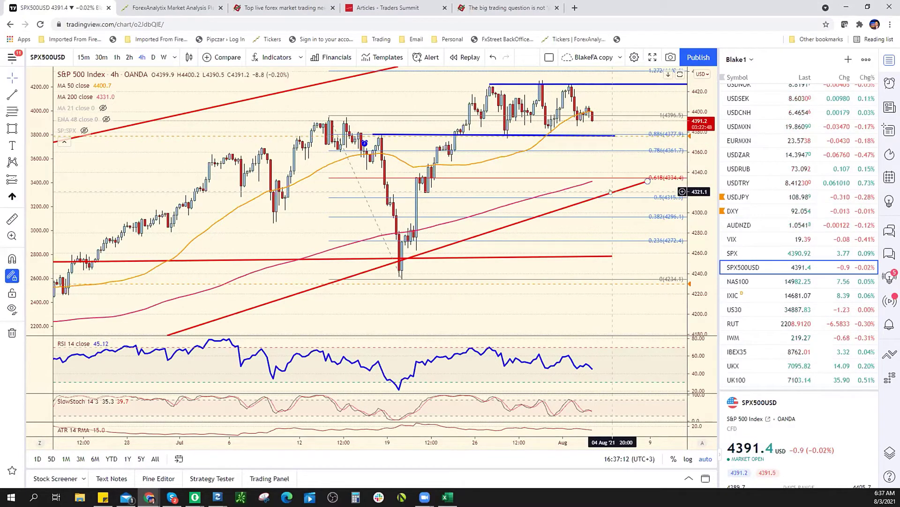
pyautogui.scroll(-5, 609, 192)
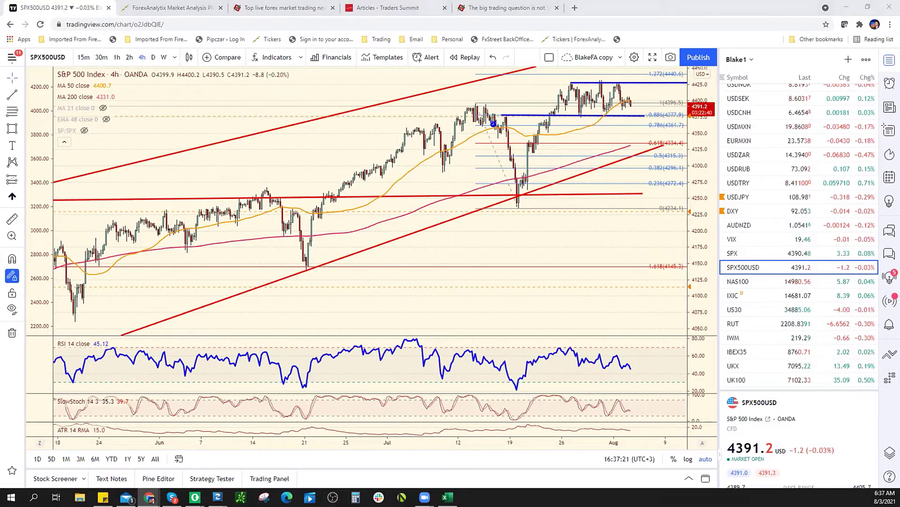
# Step: Switch to the Excel bias chart and set the SPX support to 4320/4375*
pyautogui.hotkey('alt', 'Tab')
pyautogui.click(242, 387)
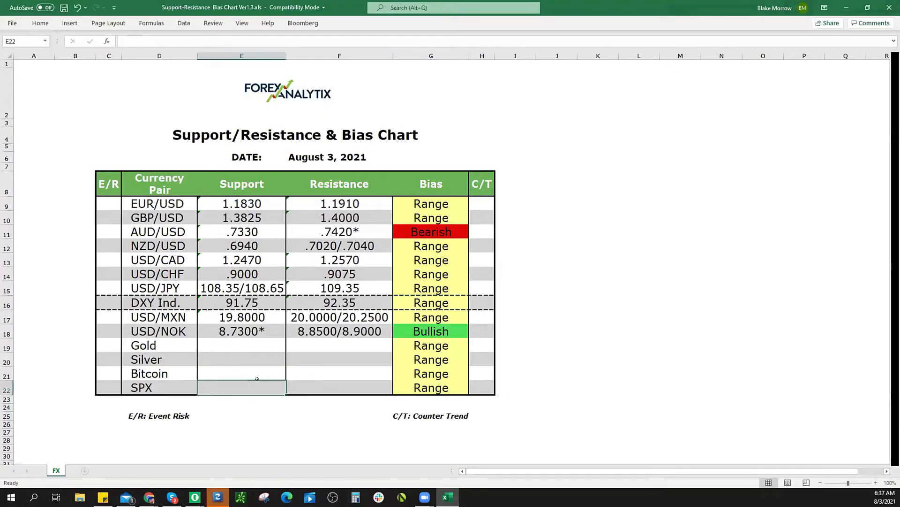
pyautogui.write('4')
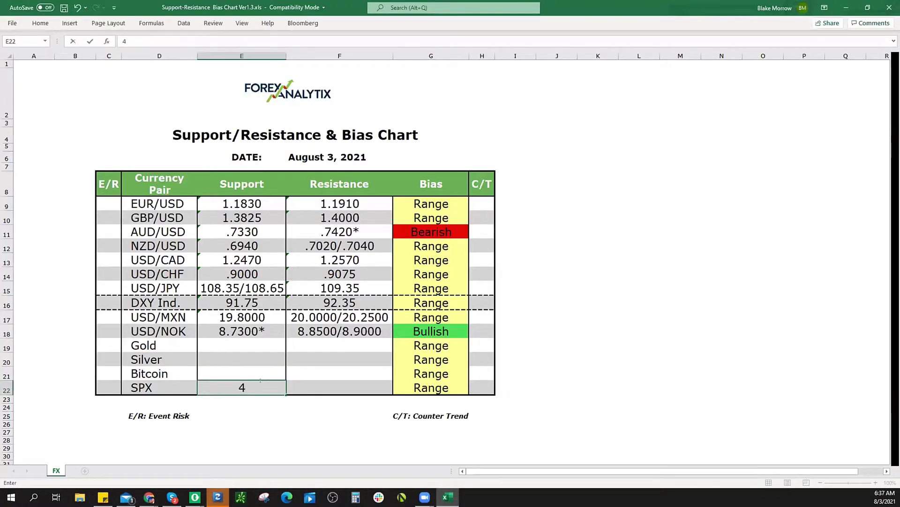
pyautogui.write('320/7')
pyautogui.press('BackSpace')
pyautogui.write('4')
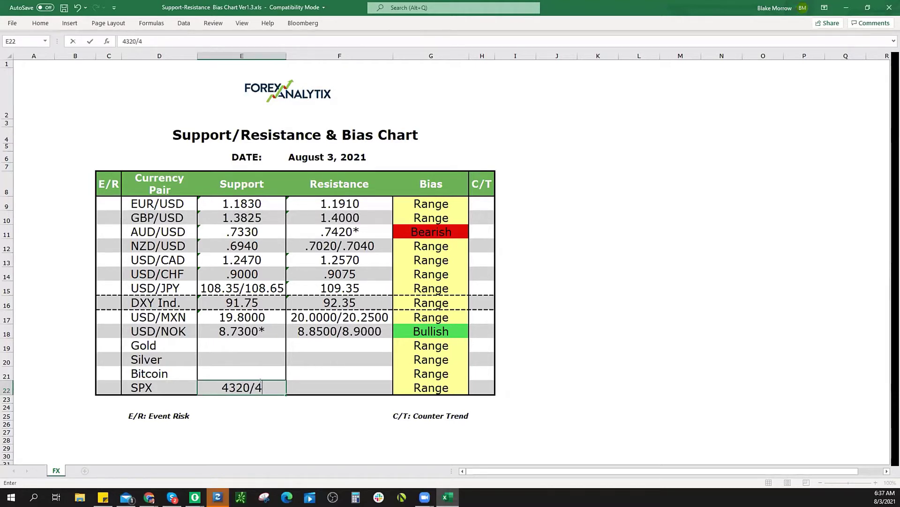
pyautogui.write('375*')
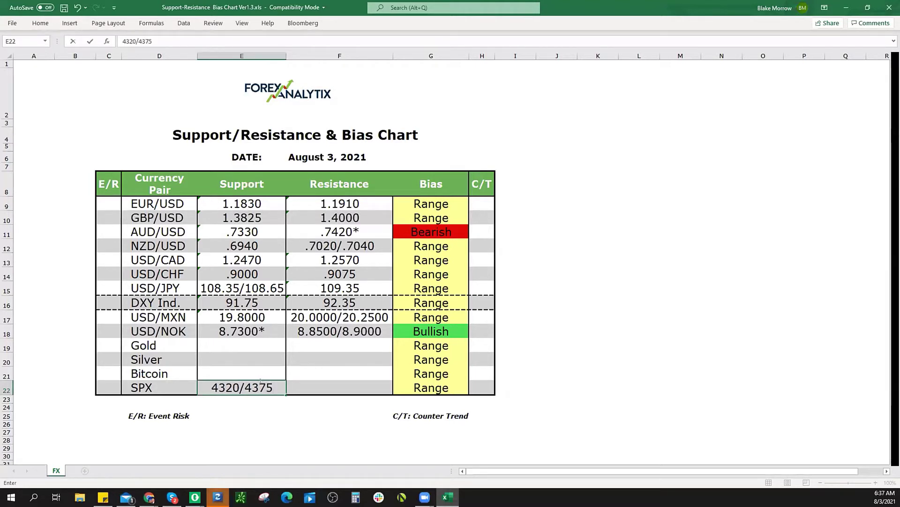
# Step: Set the SPX bias to Bullish in the bias chart
pyautogui.click(327, 386)
pyautogui.click(431, 386)
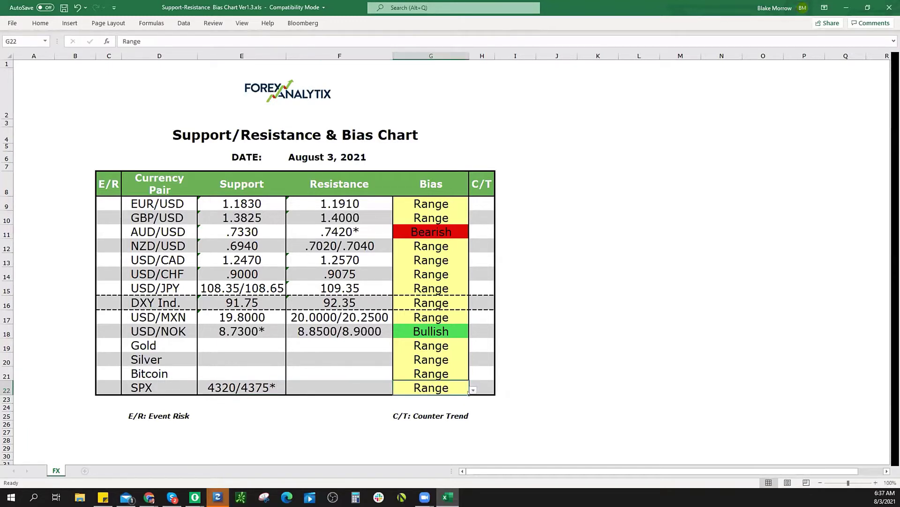
pyautogui.click(473, 389)
pyautogui.click(425, 398)
# Step: Set the SPX resistance to 4430/4440 and switch back to the TradingView chart
pyautogui.click(347, 386)
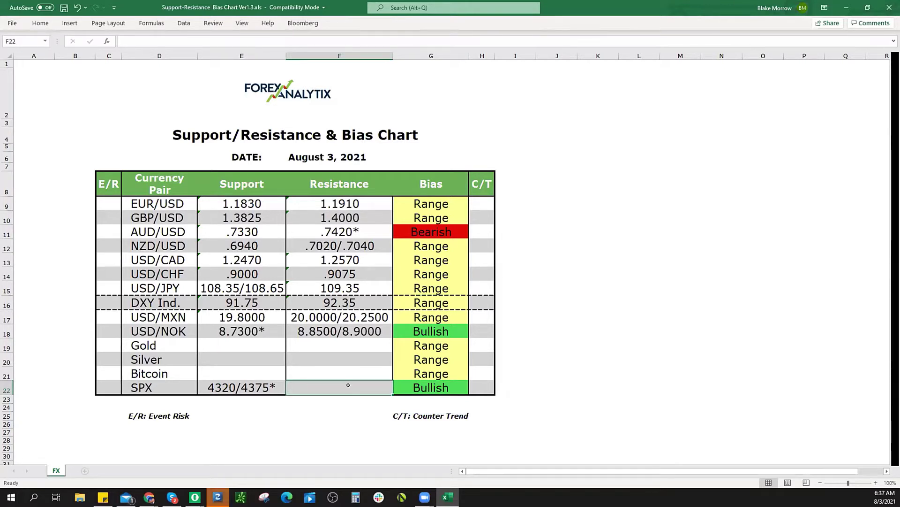
pyautogui.write('44')
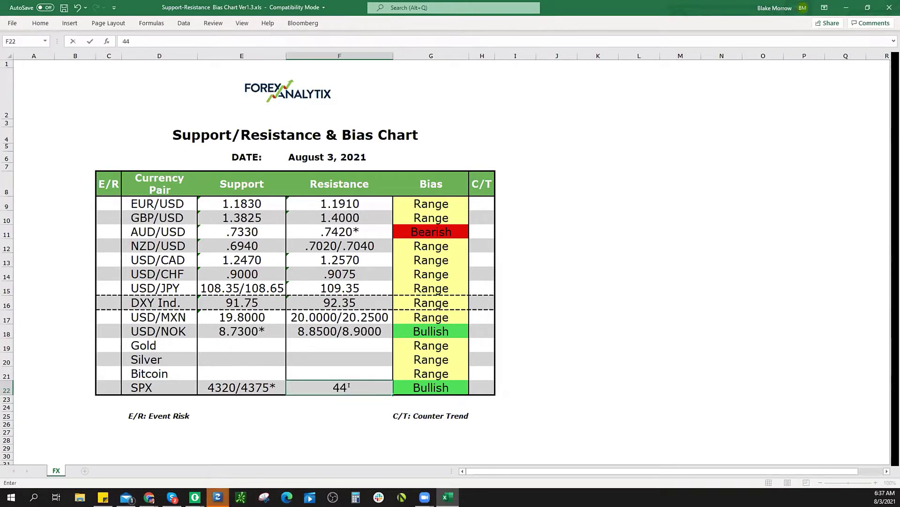
pyautogui.write('30/4440')
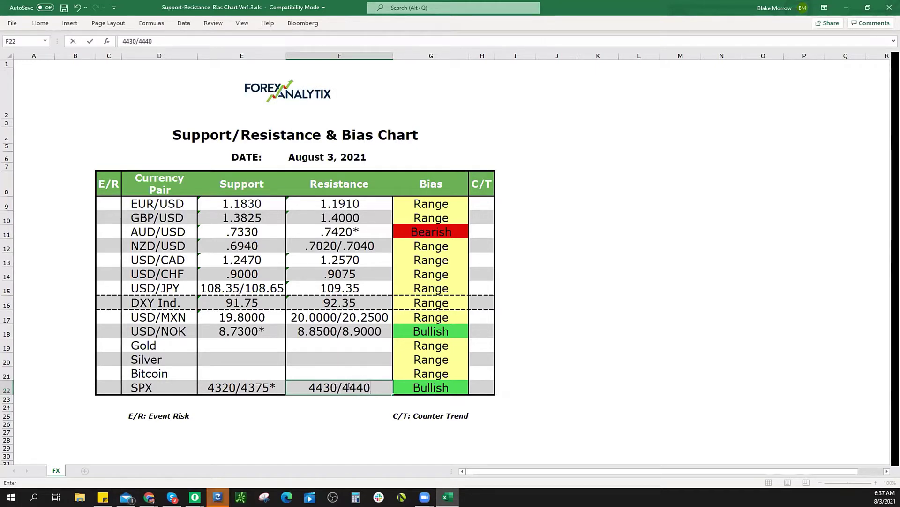
pyautogui.press('Return')
pyautogui.hotkey('alt', 'Tab')
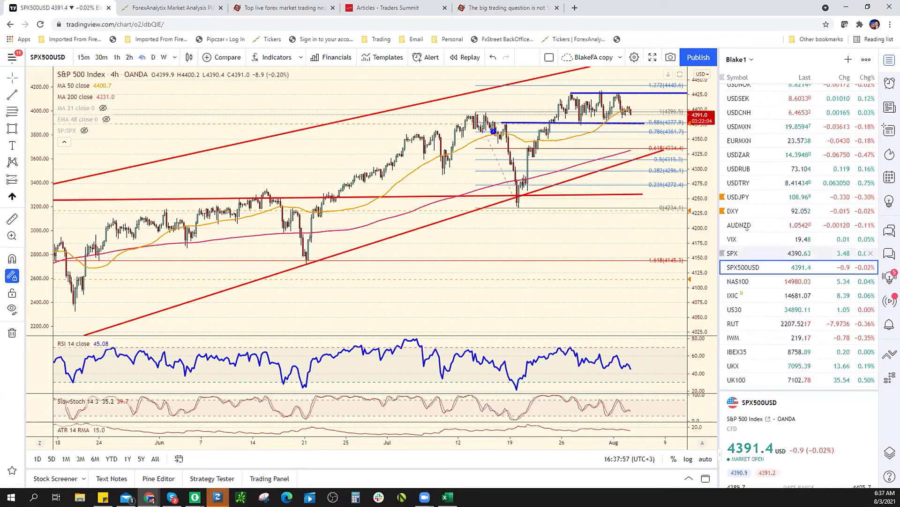
# Step: Find gold (XAUUSD) in the watchlist and open its 4-hour chart
pyautogui.scroll(-3, 755, 281)
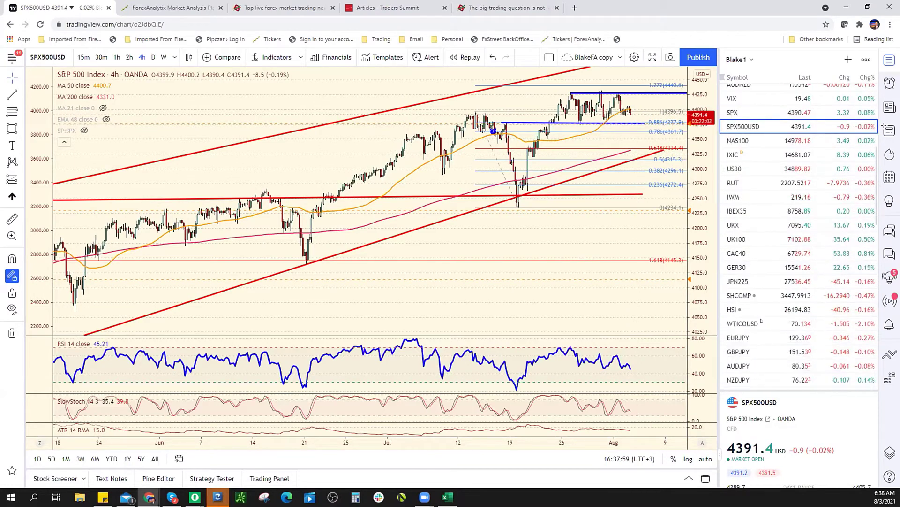
pyautogui.scroll(-2, 762, 322)
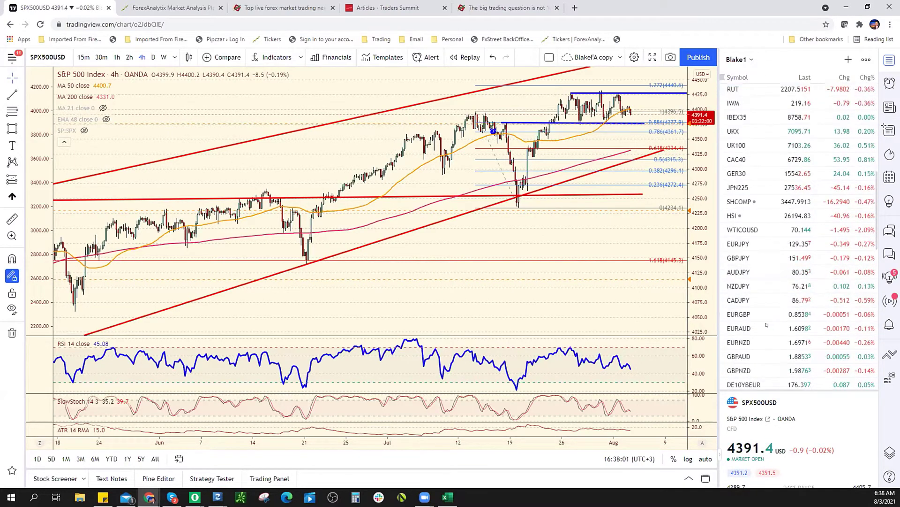
pyautogui.scroll(-4, 766, 323)
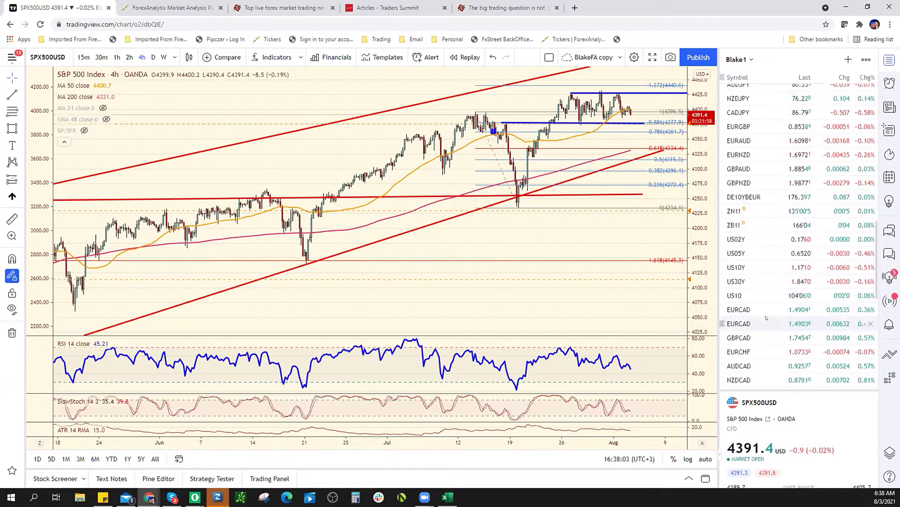
pyautogui.scroll(-3, 767, 317)
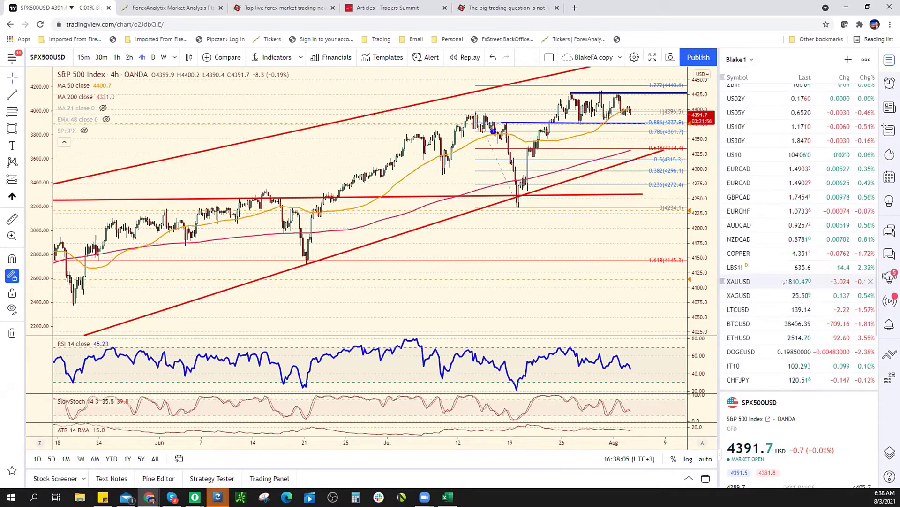
pyautogui.click(782, 282)
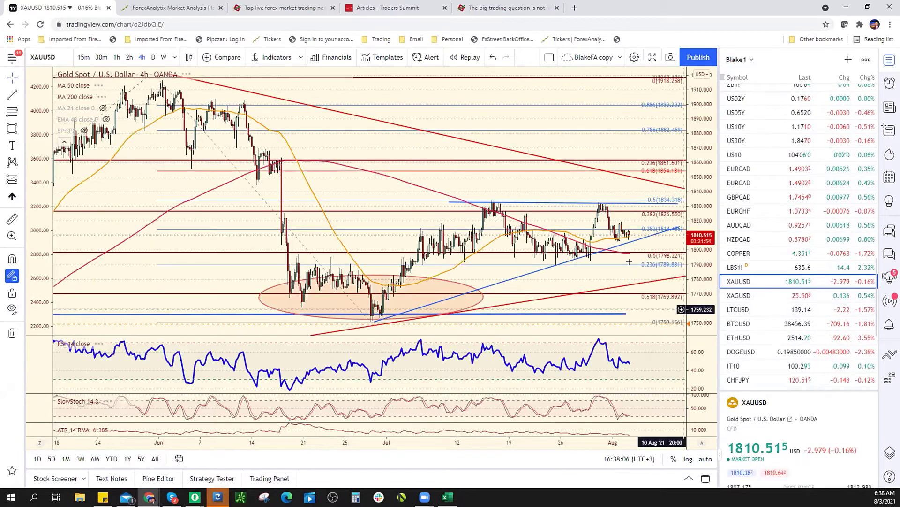
# Step: Delete the rising blue trend line that starts at the late-June low on the gold chart
pyautogui.scroll(-4, 558, 282)
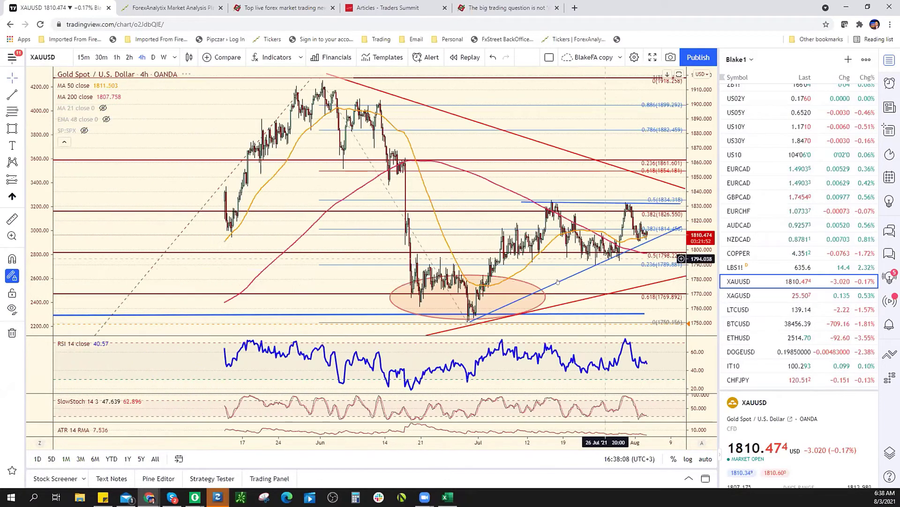
pyautogui.click(603, 265)
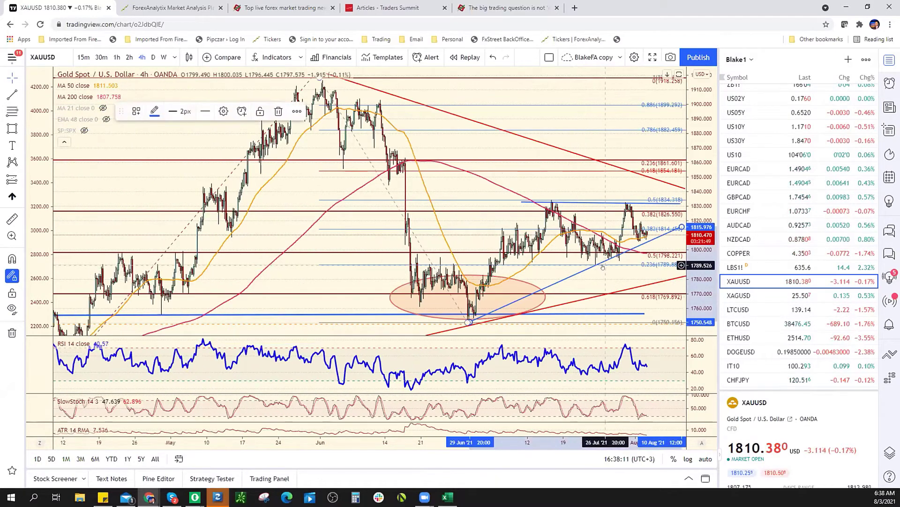
pyautogui.scroll(-2, 603, 266)
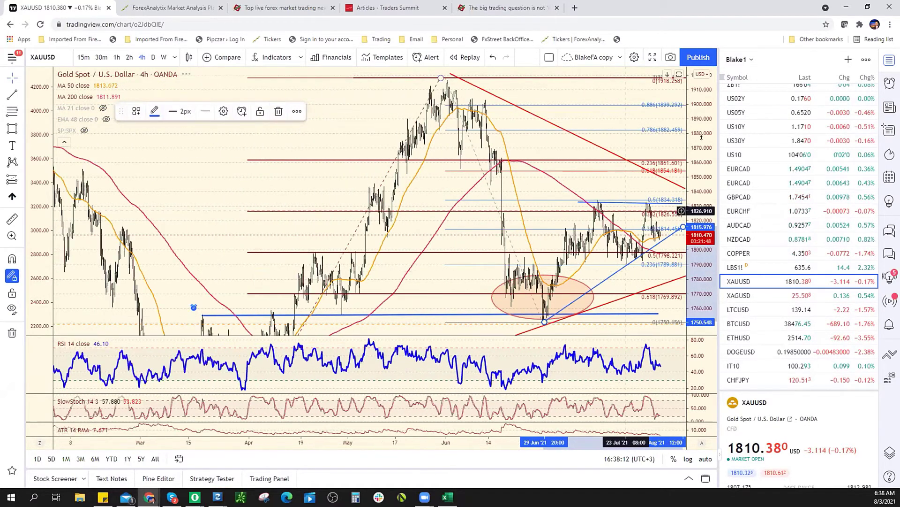
pyautogui.moveTo(701, 136); pyautogui.dragTo(510, 296)
pyautogui.rightClick(588, 216)
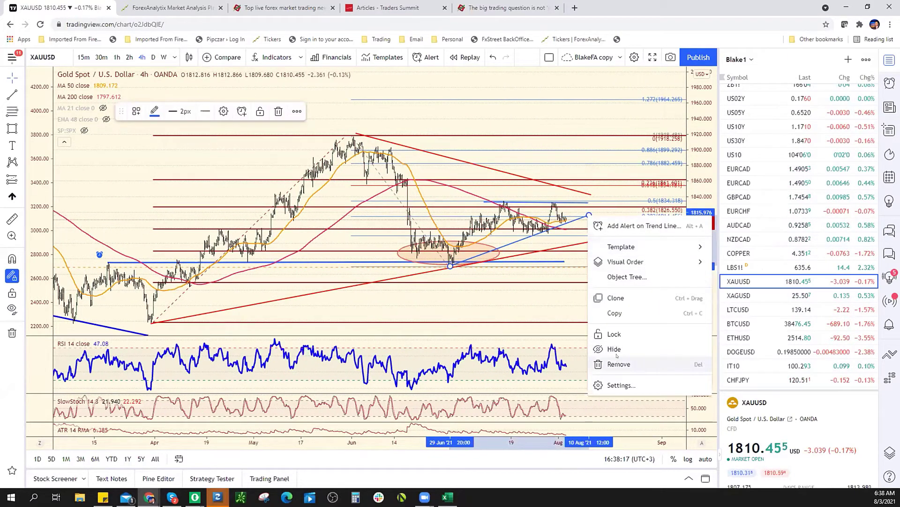
pyautogui.click(618, 364)
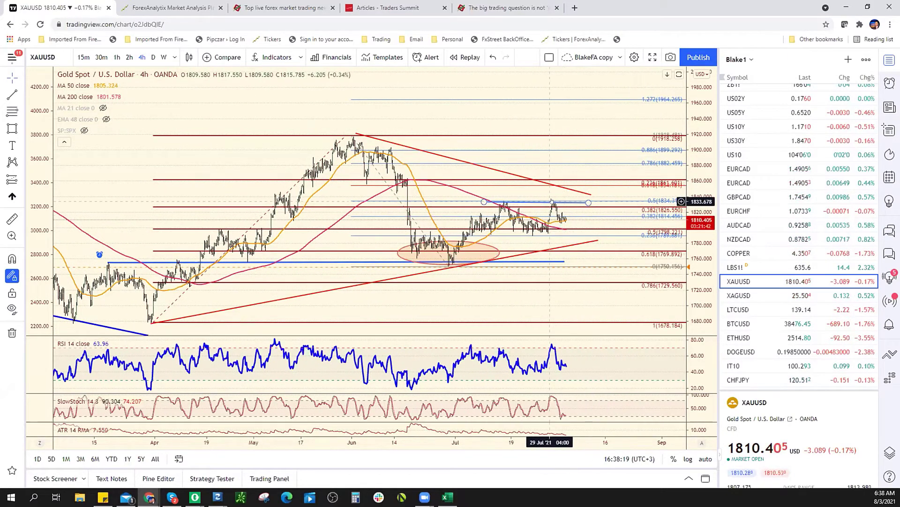
# Step: Move the nearly horizontal blue line from the July highs down to the range lows at about 1790
pyautogui.moveTo(552, 200); pyautogui.dragTo(554, 199)
pyautogui.scroll(3, 431, 194)
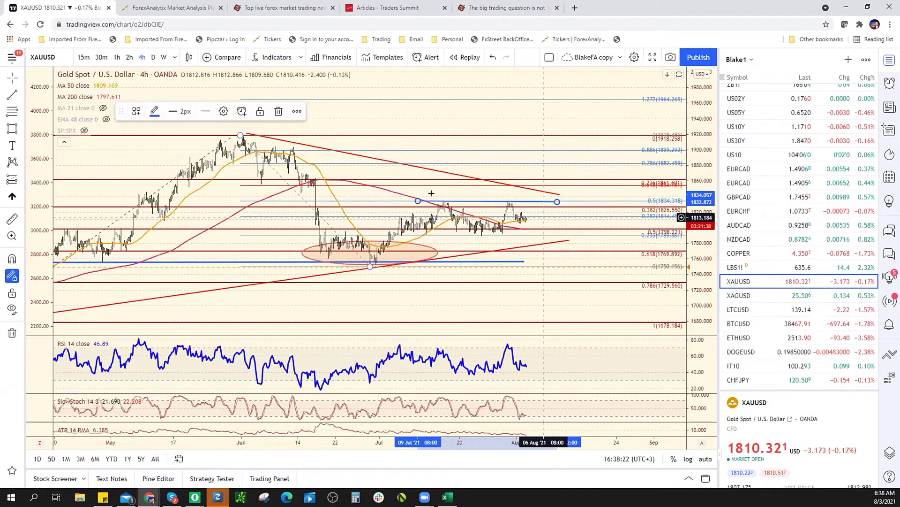
pyautogui.scroll(2, 431, 193)
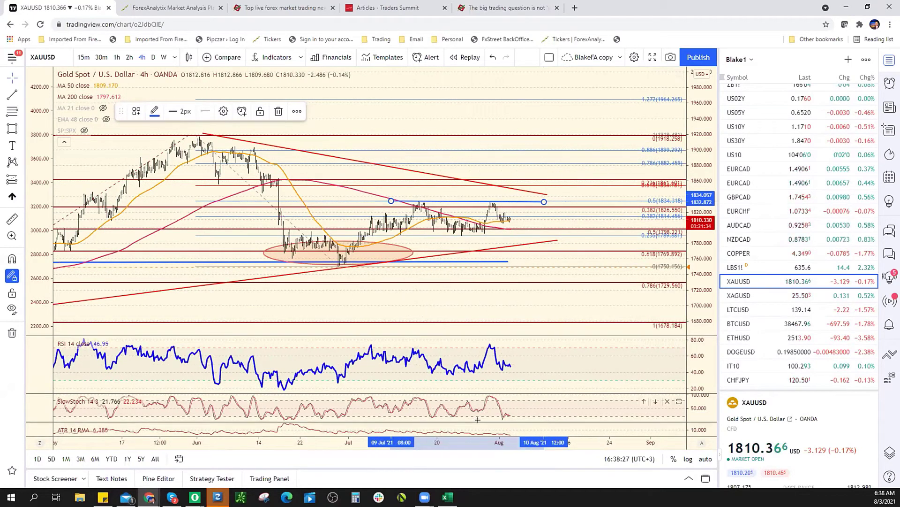
pyautogui.scroll(3, 523, 252)
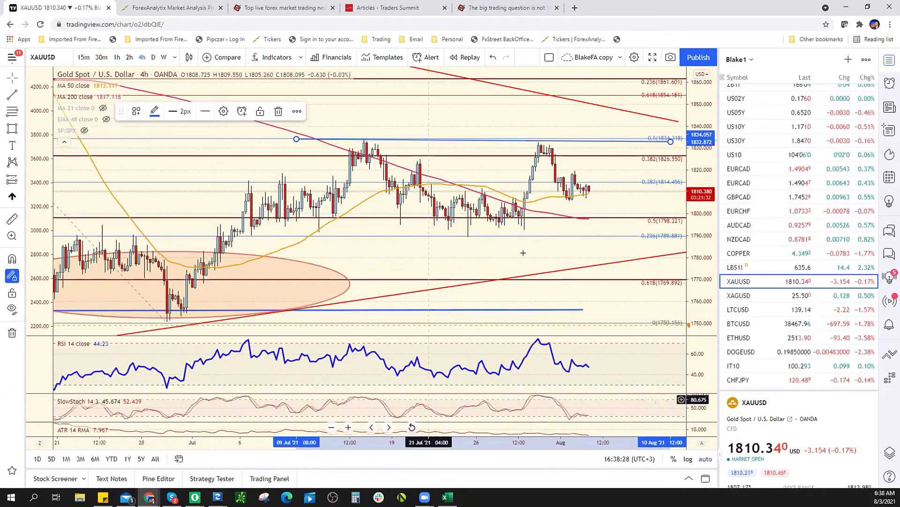
pyautogui.scroll(-3, 526, 253)
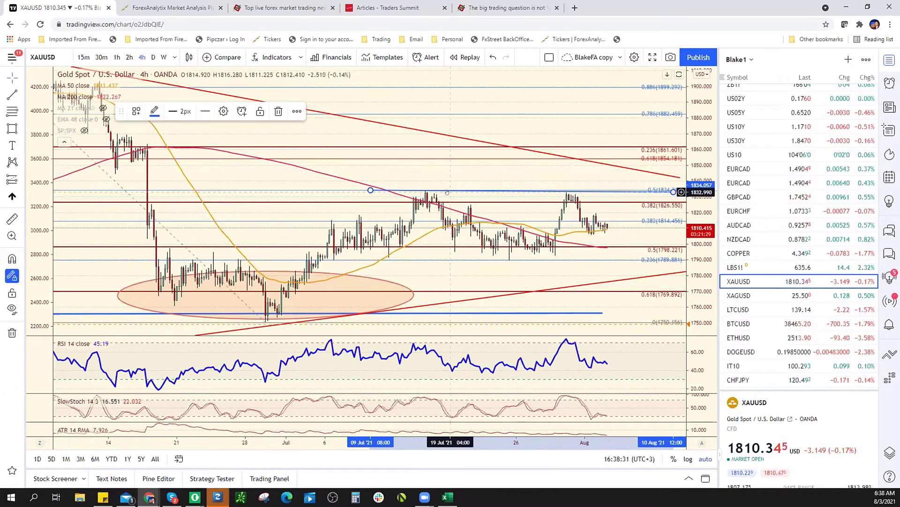
pyautogui.moveTo(447, 192); pyautogui.dragTo(420, 255)
# Step: Clone the blue support line and place the copy along the July highs at about 1833
pyautogui.rightClick(425, 259)
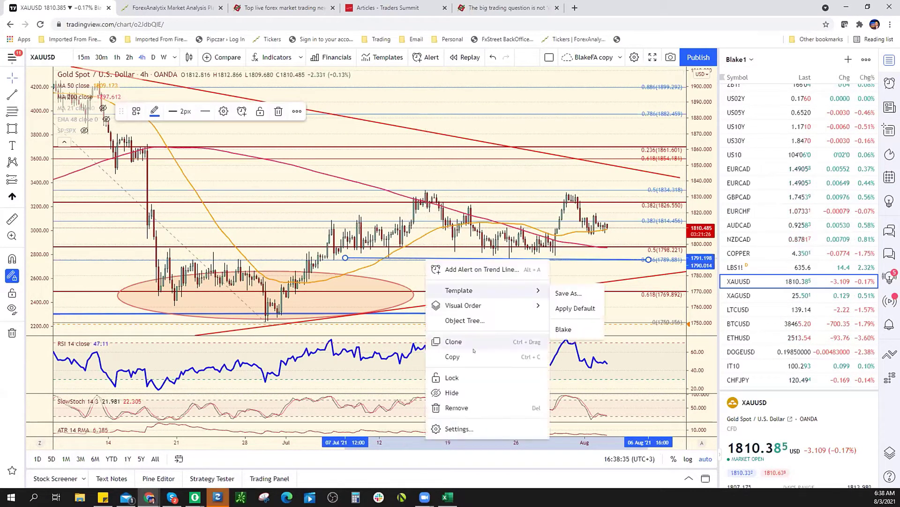
pyautogui.click(454, 341)
pyautogui.moveTo(455, 258); pyautogui.dragTo(470, 191)
# Step: Draw a vertical line between the two range boundaries, from about 1833 to 1791, and shift it to 26 July
pyautogui.scroll(-3, 562, 192)
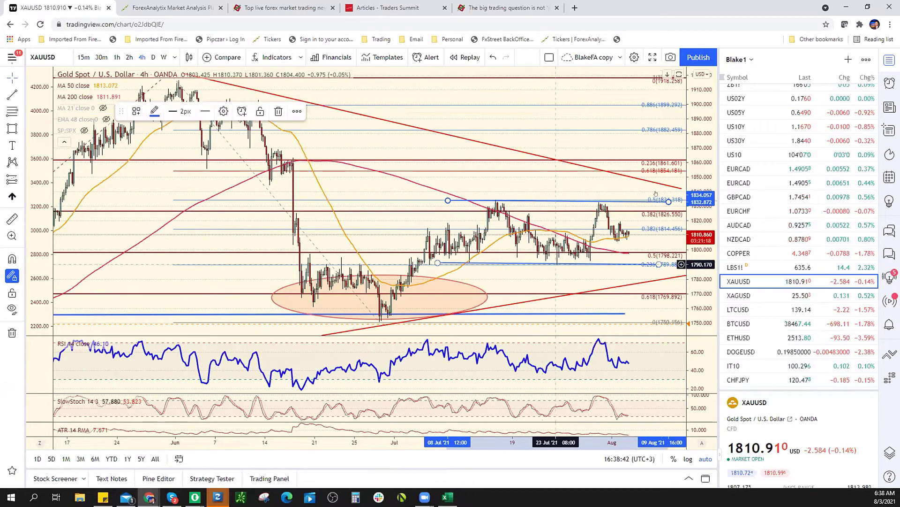
pyautogui.scroll(-3, 612, 238)
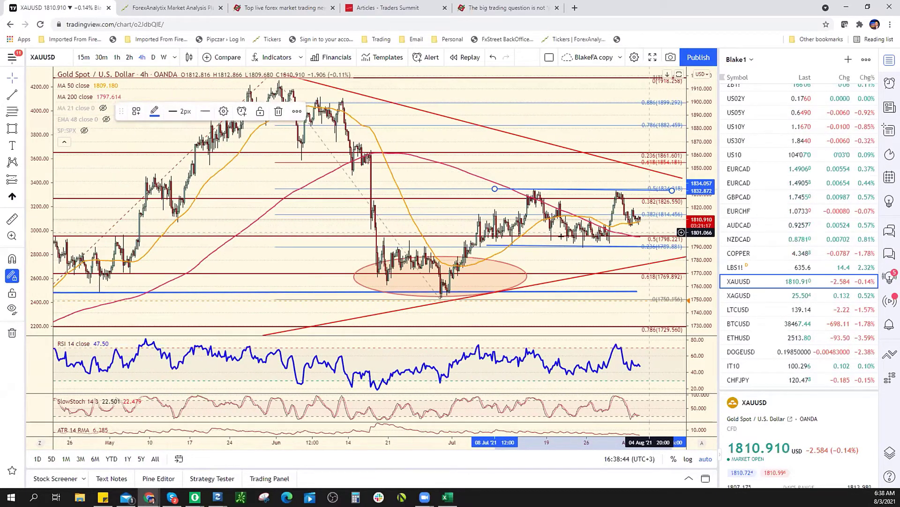
pyautogui.scroll(-2, 649, 232)
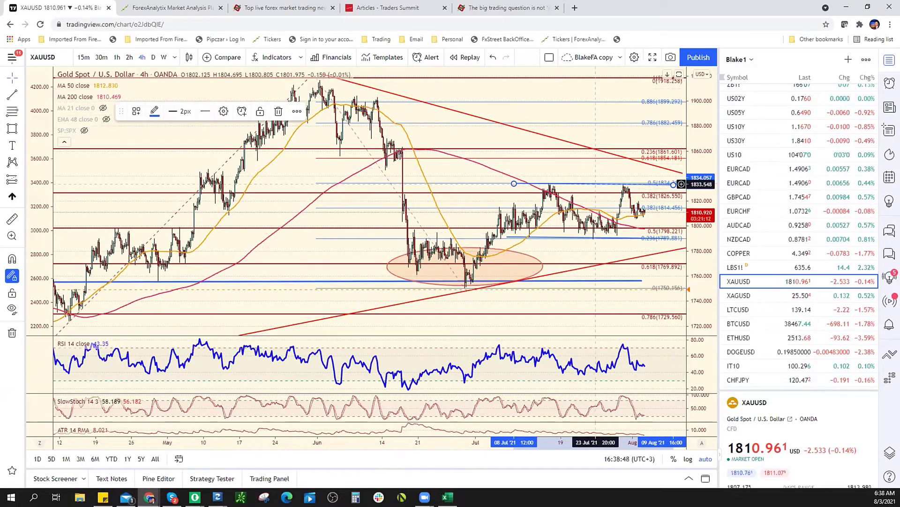
pyautogui.click(11, 95)
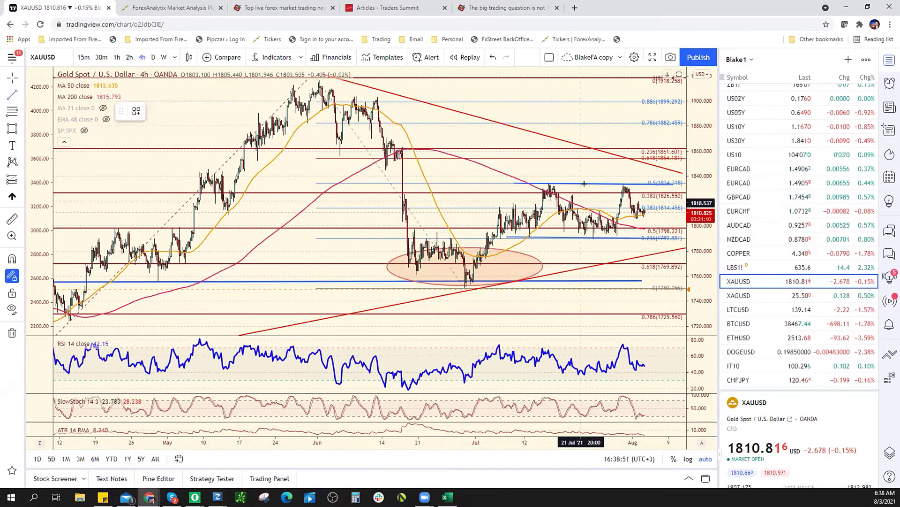
pyautogui.moveTo(591, 184); pyautogui.dragTo(592, 237)
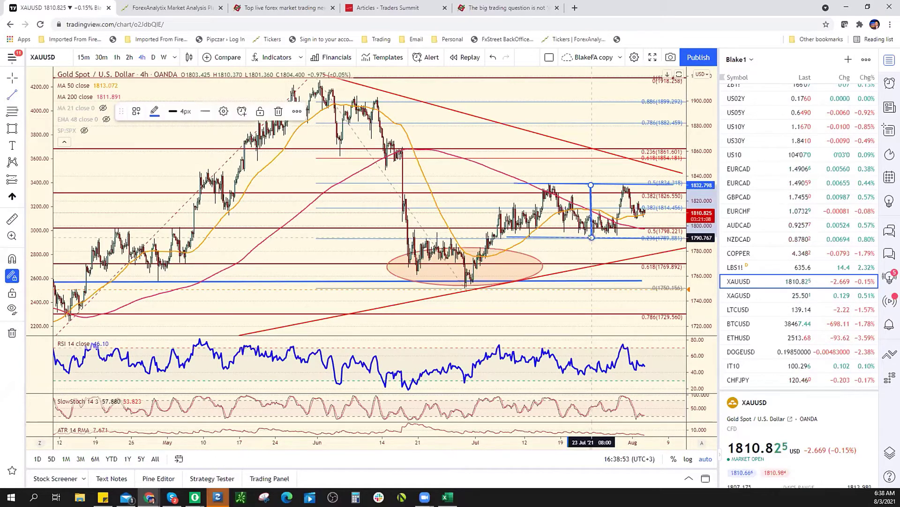
pyautogui.moveTo(591, 184)
pyautogui.mouseDown()
pyautogui.moveTo(642, 147)
pyautogui.moveTo(635, 256)
pyautogui.moveTo(633, 225)
pyautogui.moveTo(591, 200)
pyautogui.mouseUp()
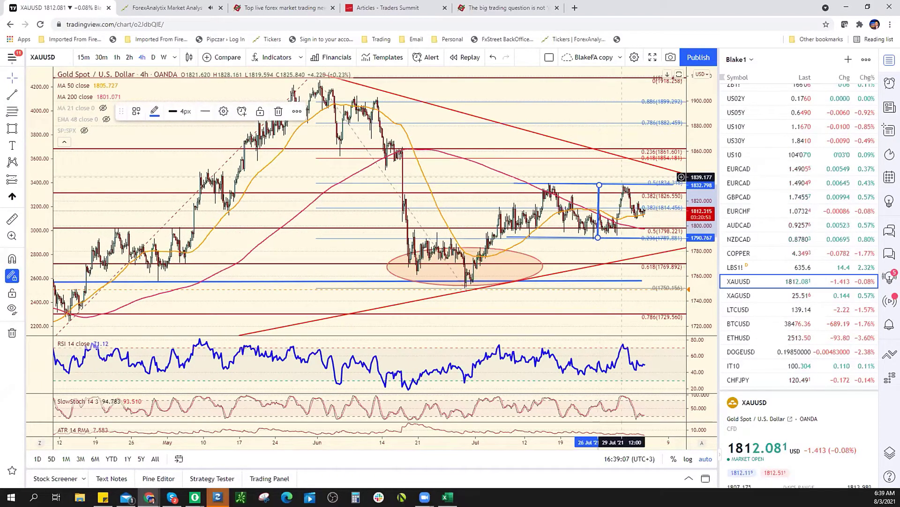
# Step: Switch to the Excel bias chart and set the gold support to 1790 and resistance to 1835
pyautogui.hotkey('alt', 'Tab')
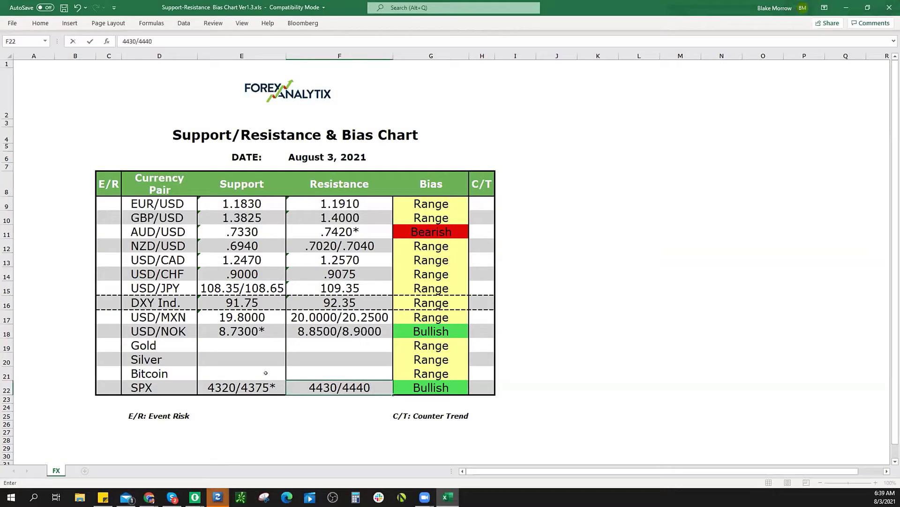
pyautogui.click(242, 345)
pyautogui.write('1')
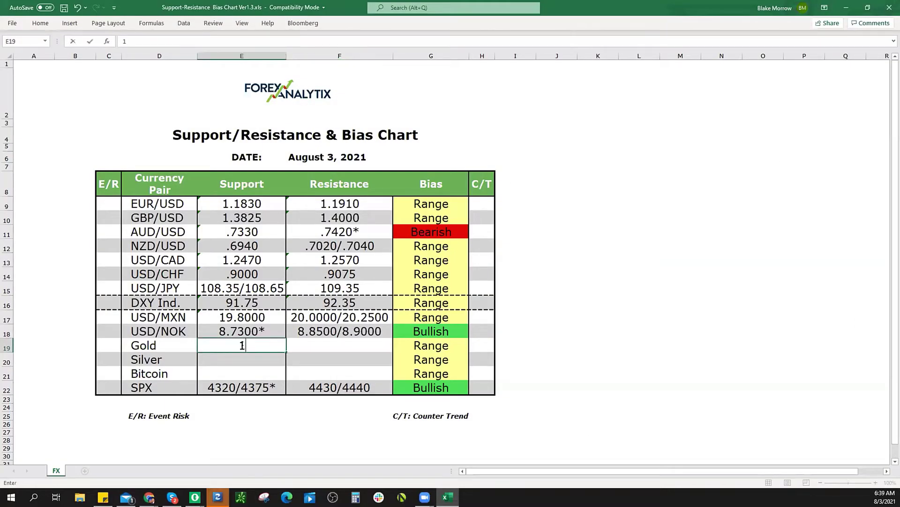
pyautogui.write('790')
pyautogui.press('Tab')
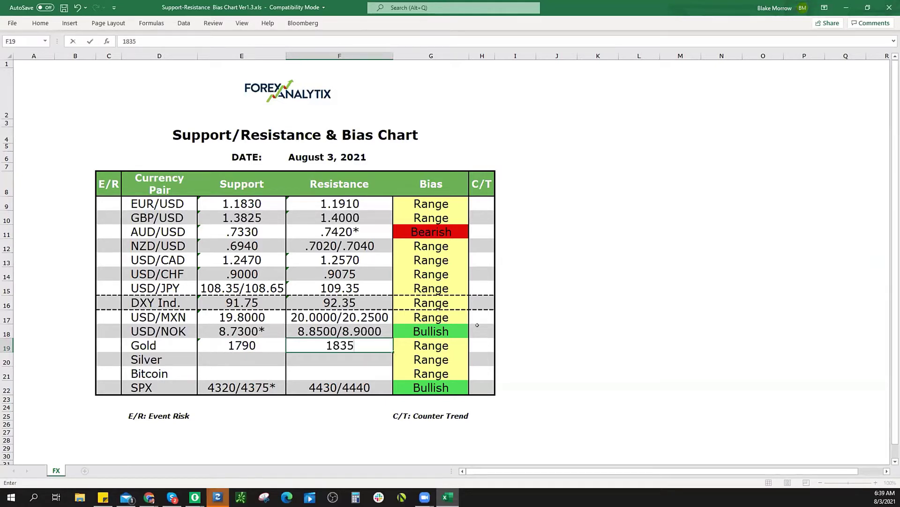
pyautogui.click(452, 342)
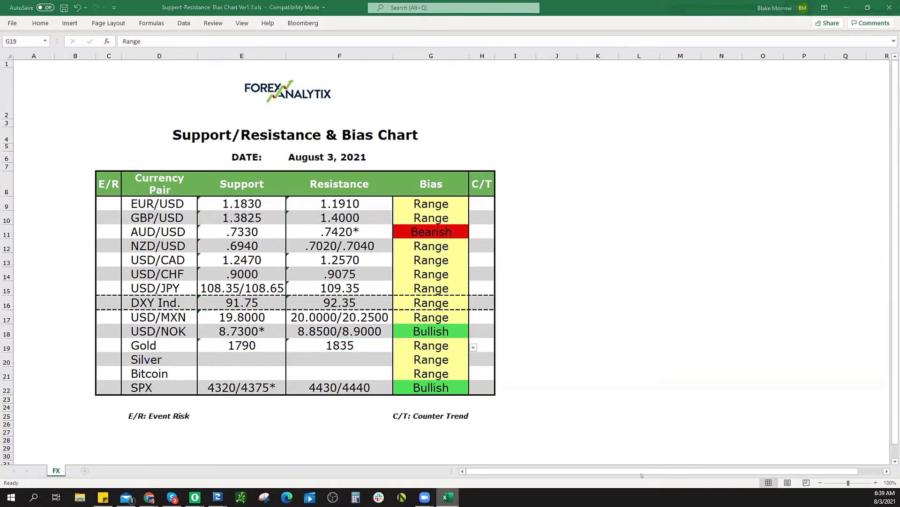
# Step: Switch to TradingView, dismiss the GBPJPY alert and open the silver (XAGUSD) 4-hour chart
pyautogui.click(447, 496)
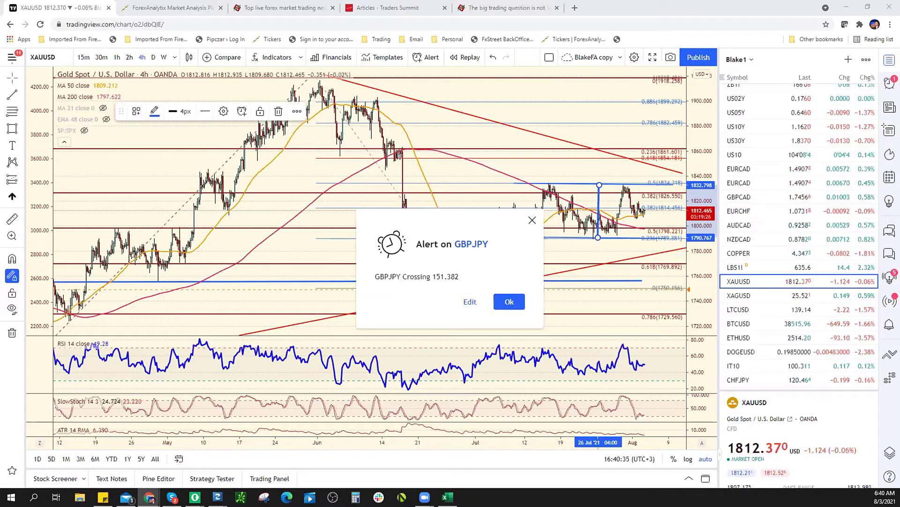
pyautogui.click(510, 302)
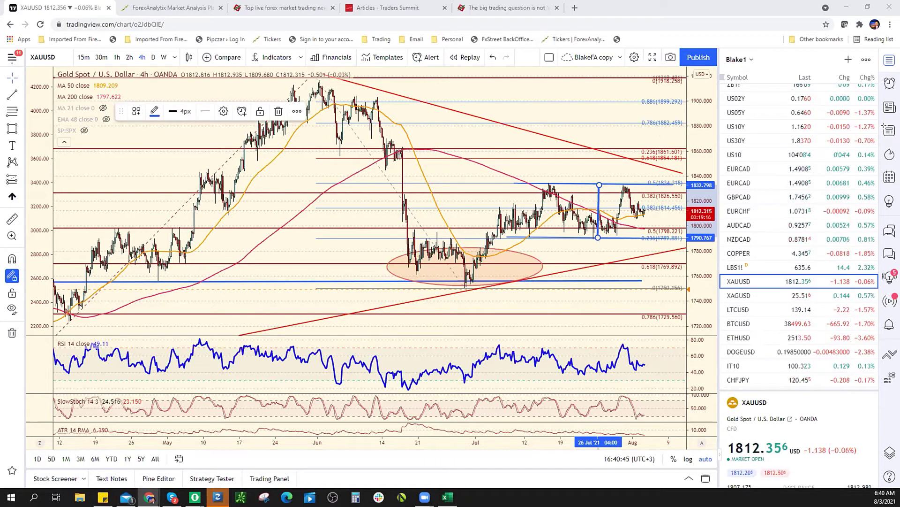
pyautogui.hotkey('alt', 'Tab')
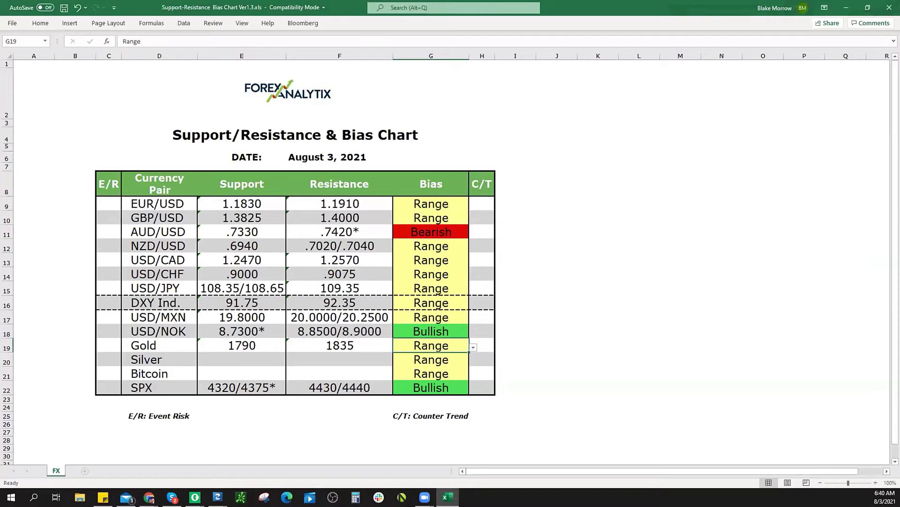
pyautogui.hotkey('alt', 'Tab')
pyautogui.click(781, 297)
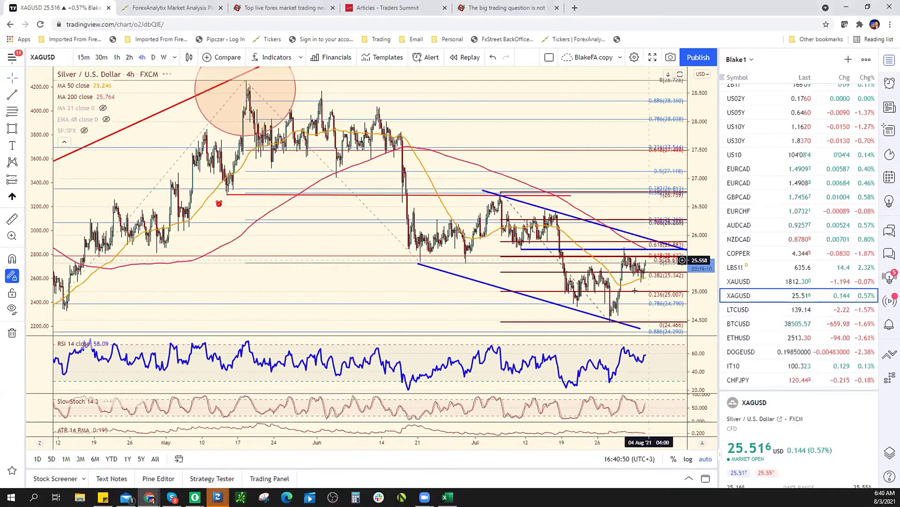
pyautogui.scroll(3, 635, 291)
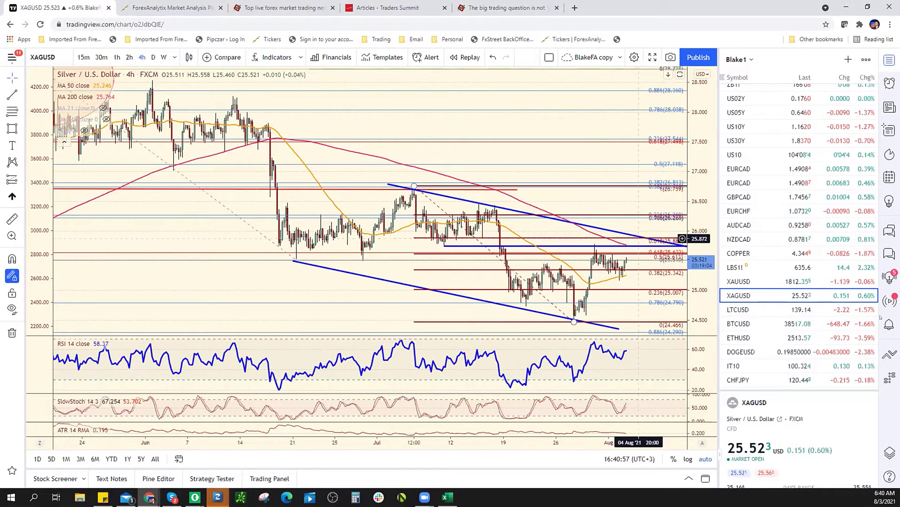
# Step: Set the silver resistance to 25.90 in the Excel bias chart and return to the silver chart in TradingView
pyautogui.hotkey('alt', 'Tab')
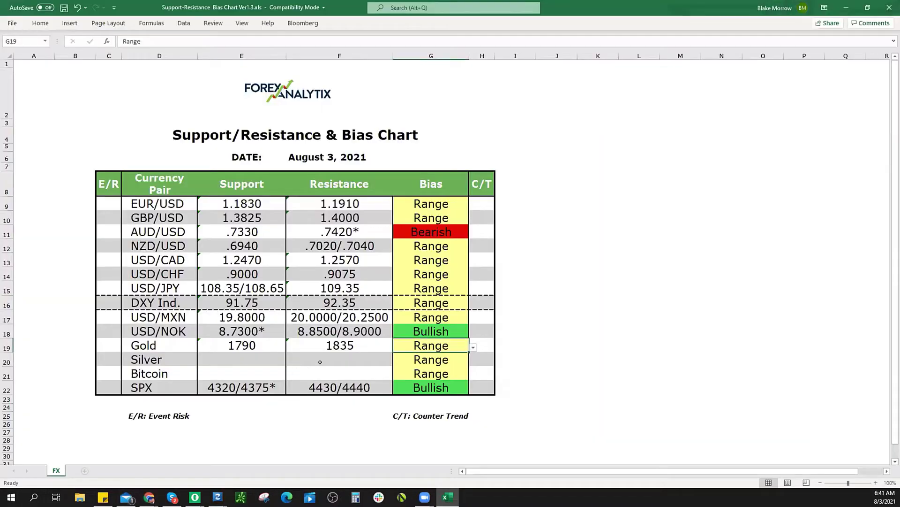
pyautogui.click(330, 360)
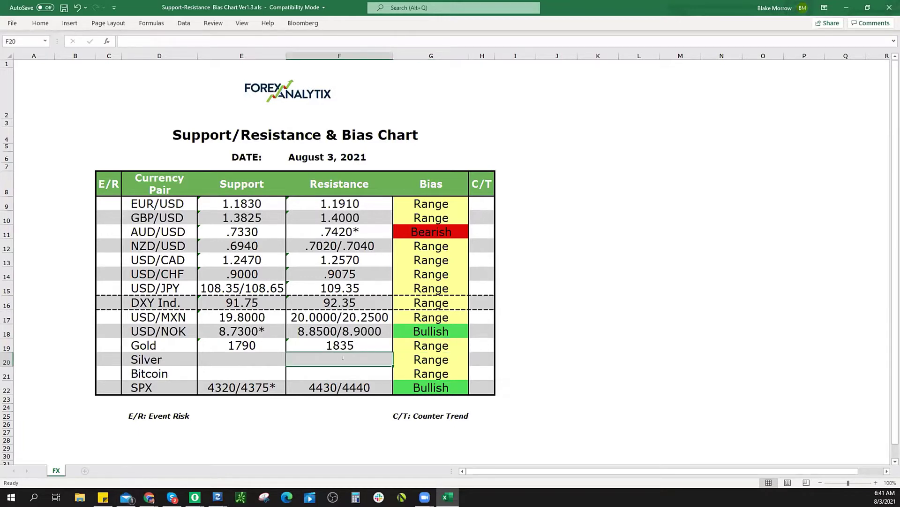
pyautogui.write('25.90')
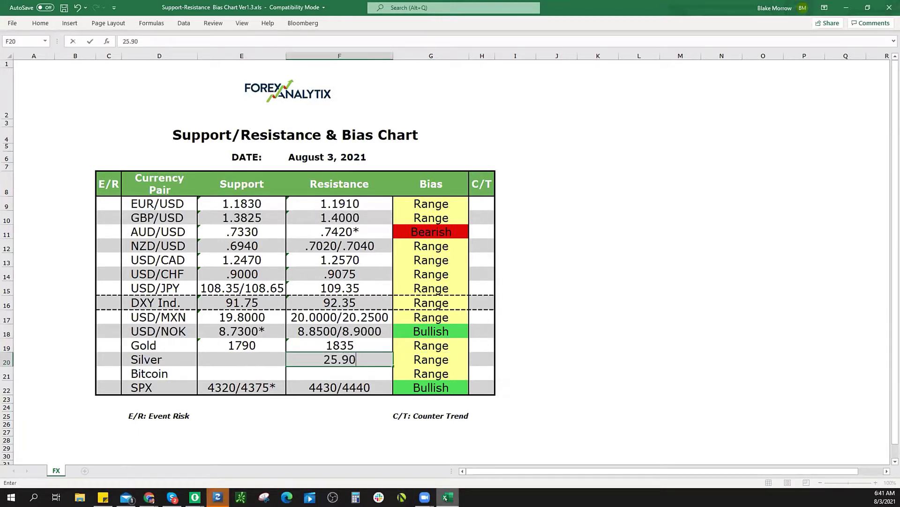
pyautogui.click(446, 497)
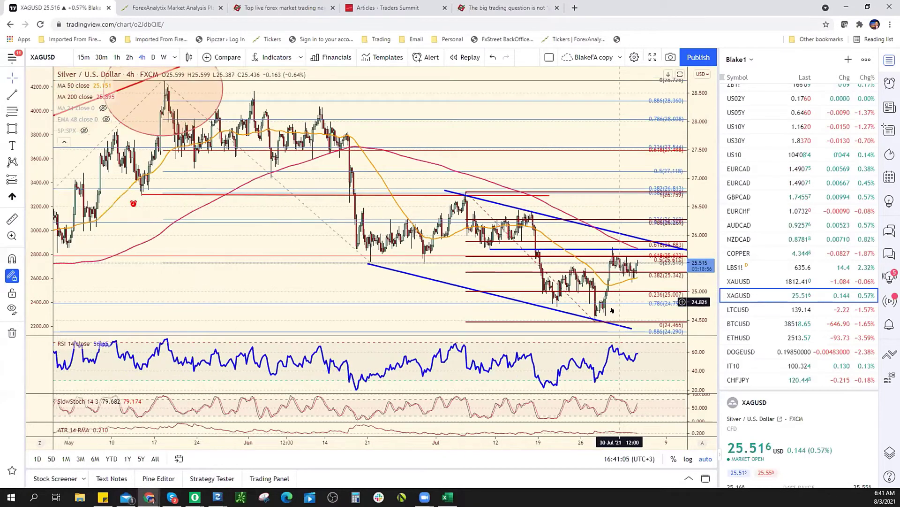
pyautogui.scroll(-5, 613, 310)
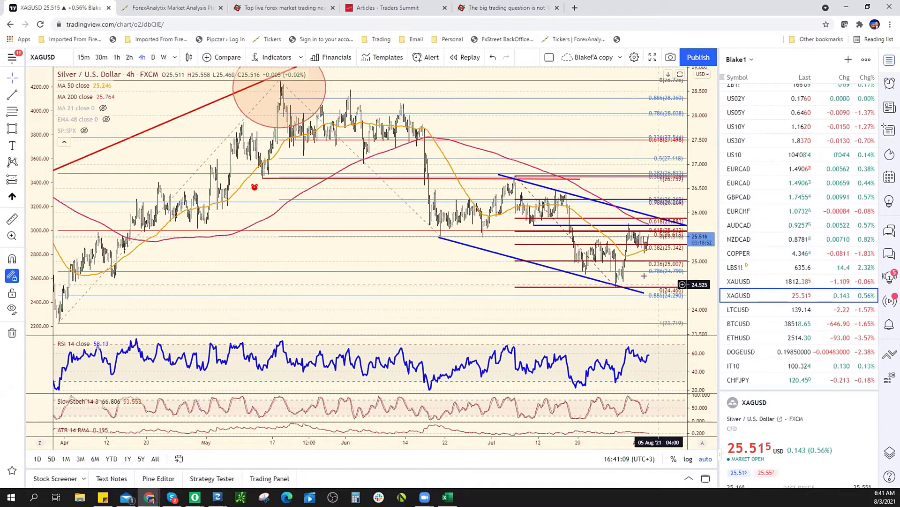
# Step: Examine recent silver price action, switch to the Excel bias chart and set the silver support to 24.50
pyautogui.scroll(4, 644, 275)
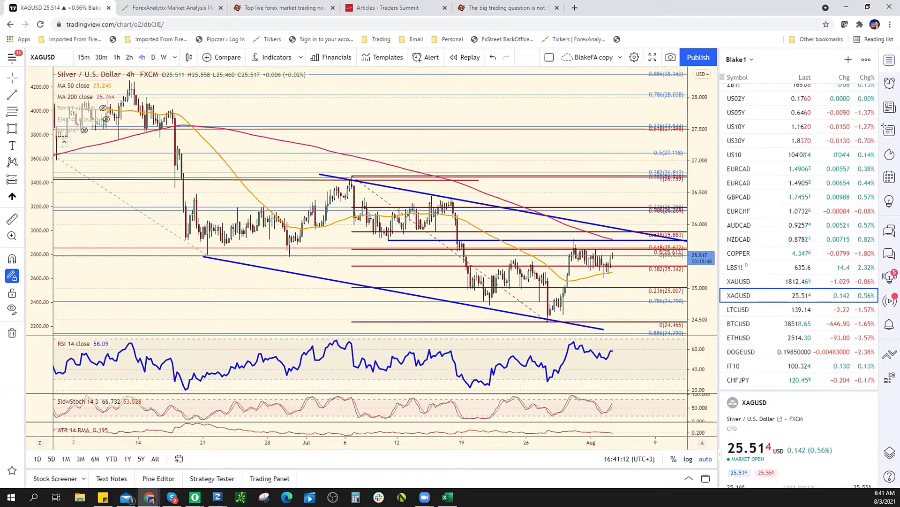
pyautogui.click(447, 497)
pyautogui.click(265, 356)
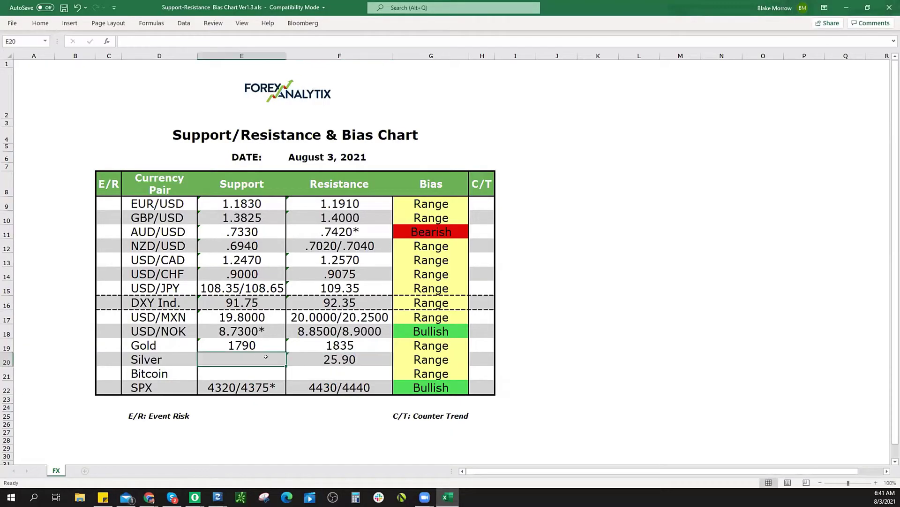
pyautogui.write('42.50')
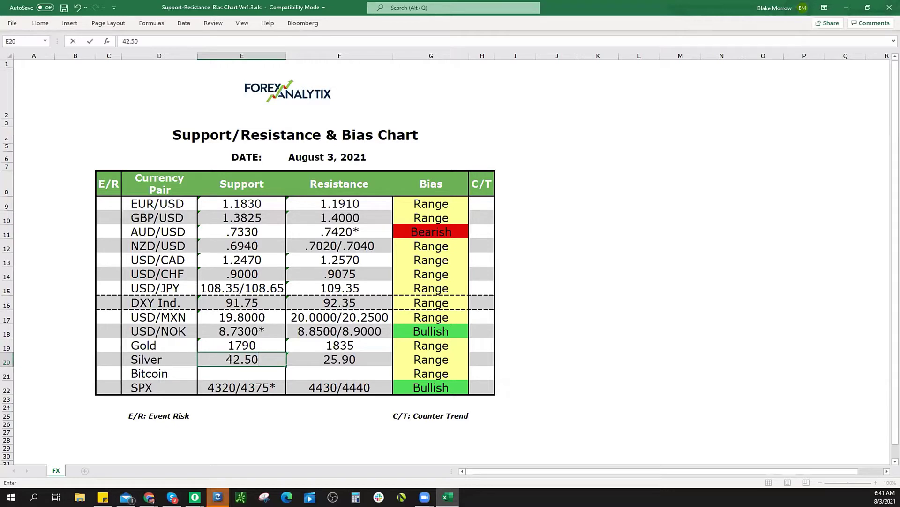
pyautogui.press('BackSpace')
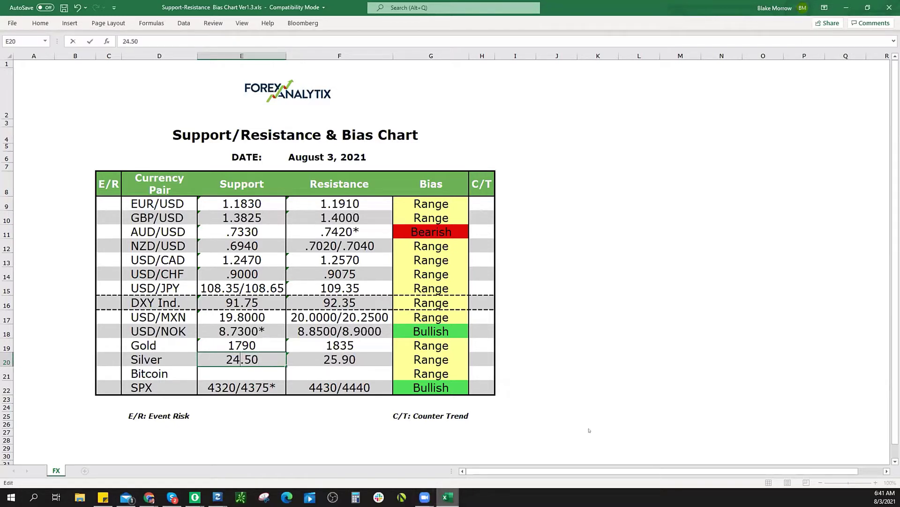
# Step: View the Bitcoin (BTCUSD) 4-hour chart in TradingView and set the Bitcoin support to 36500 in the Excel bias chart
pyautogui.hotkey('alt', 'Tab')
pyautogui.click(774, 324)
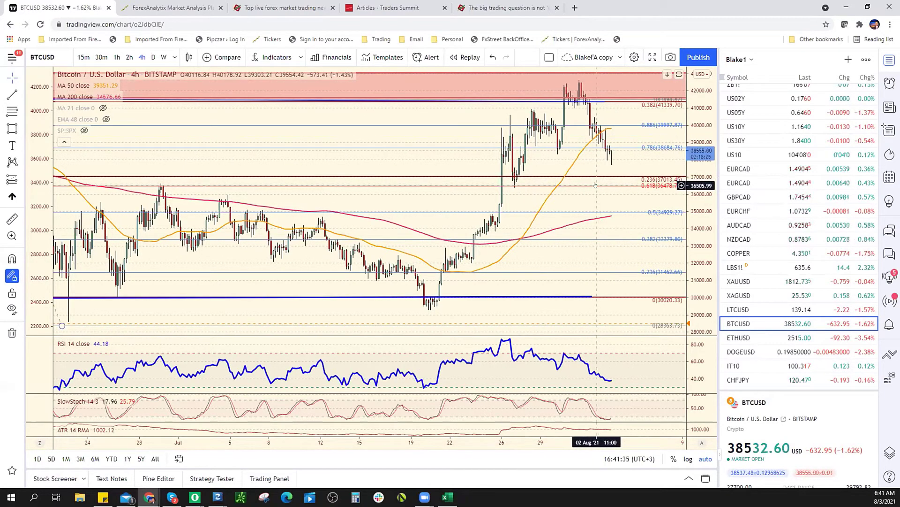
pyautogui.hotkey('alt', 'Tab')
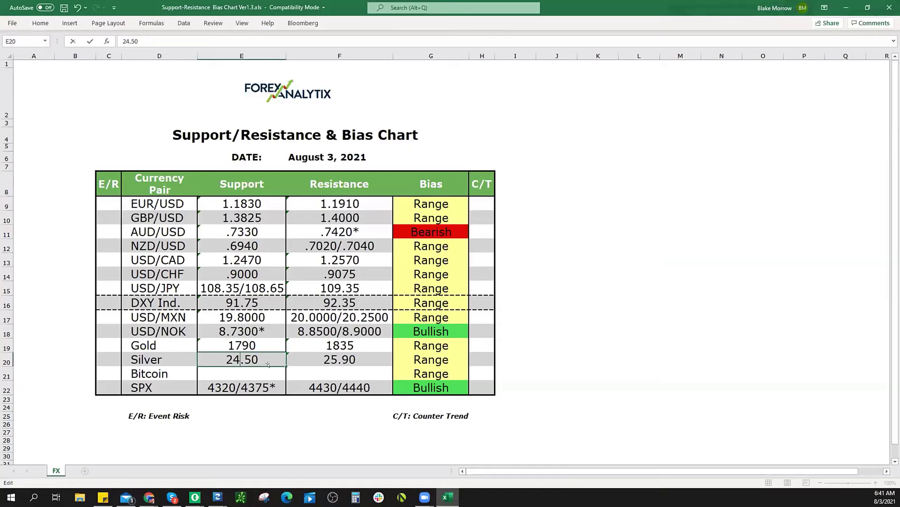
pyautogui.click(242, 370)
pyautogui.write('3')
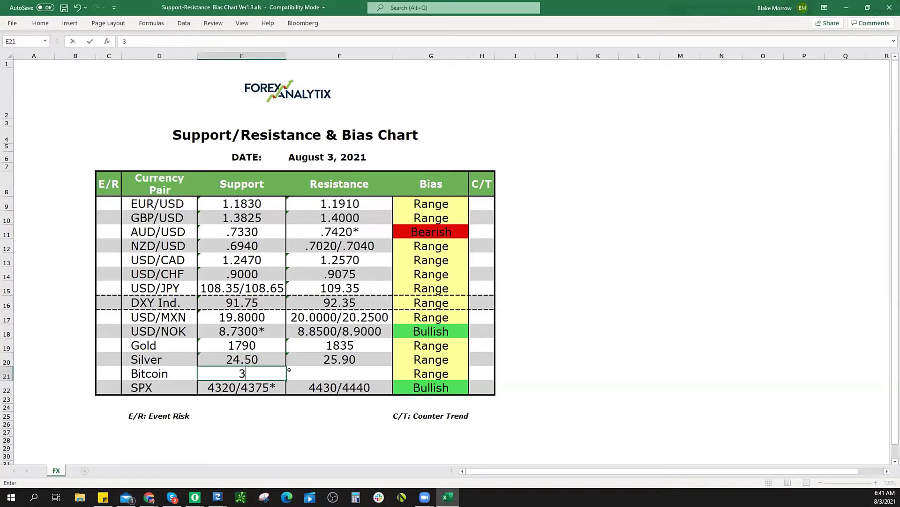
pyautogui.write('6500')
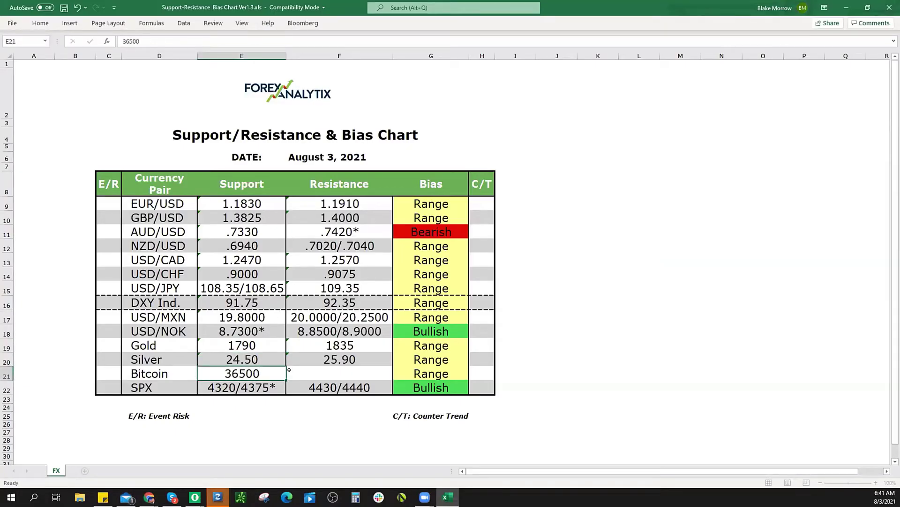
# Step: Set the Bitcoin resistance to 42500 in the bias chart
pyautogui.click(289, 371)
pyautogui.write('42')
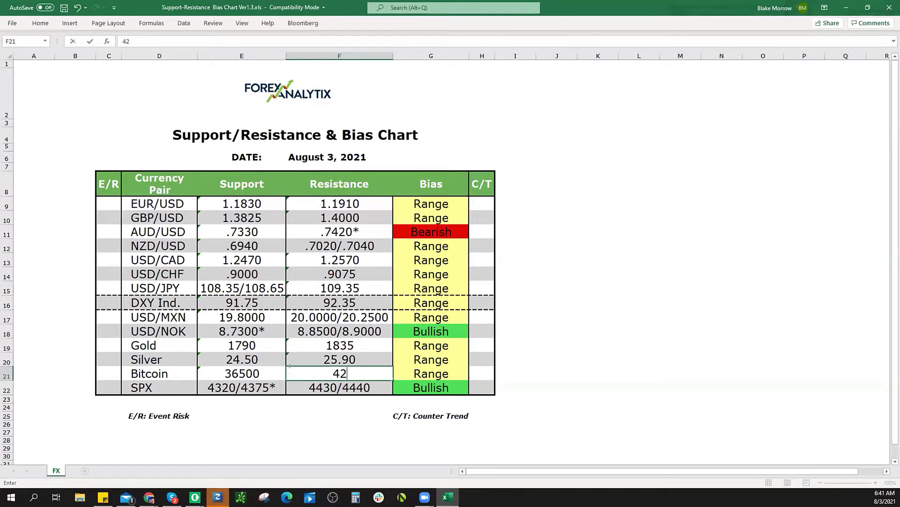
pyautogui.write('5000')
pyautogui.press('BackSpace')
# Step: Check the published August 2 bias chart on the ForexAnalytix dashboard and return to the Excel workbook
pyautogui.click(848, 6)
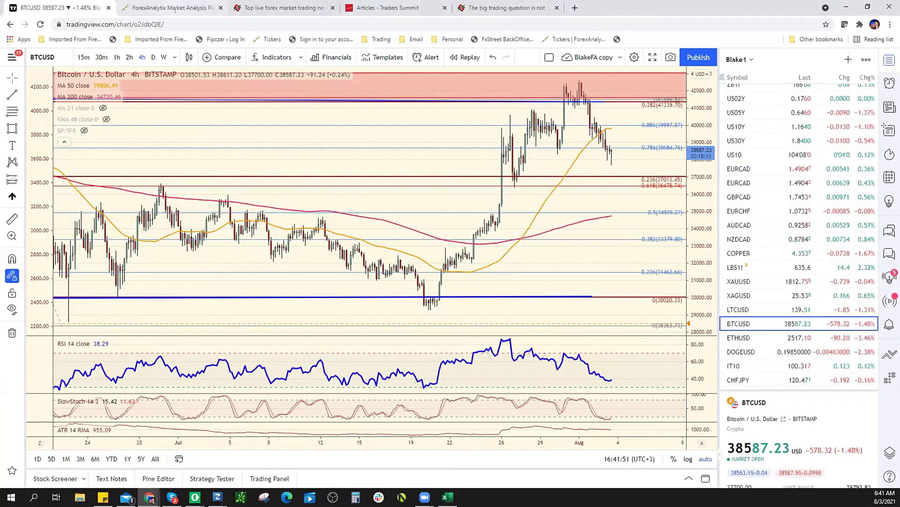
pyautogui.hotkey('ctrl', 'Tab')
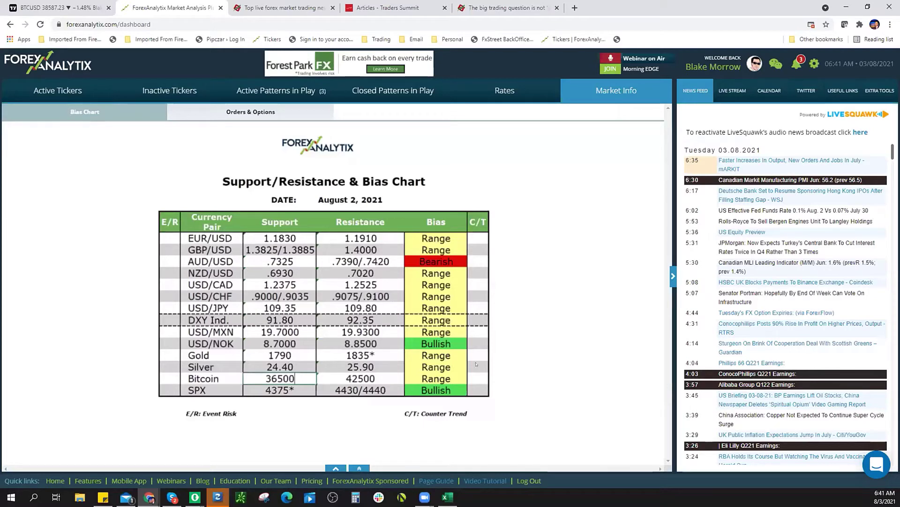
pyautogui.click(447, 496)
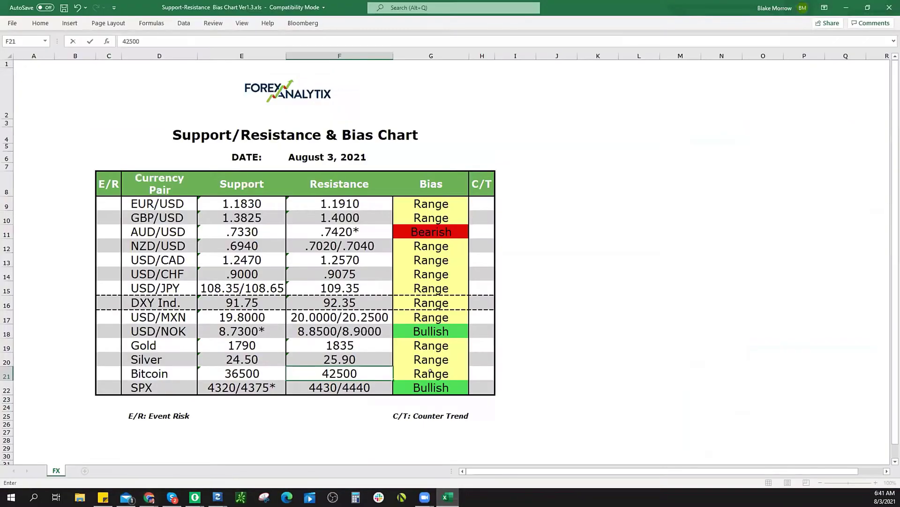
# Step: Capture the August 3 bias chart from the logo through the SPX row with Snipping Tool, and switch to the ForexAnalytix dashboard
pyautogui.press('Right')
pyautogui.press('Up')
pyautogui.press('Up')
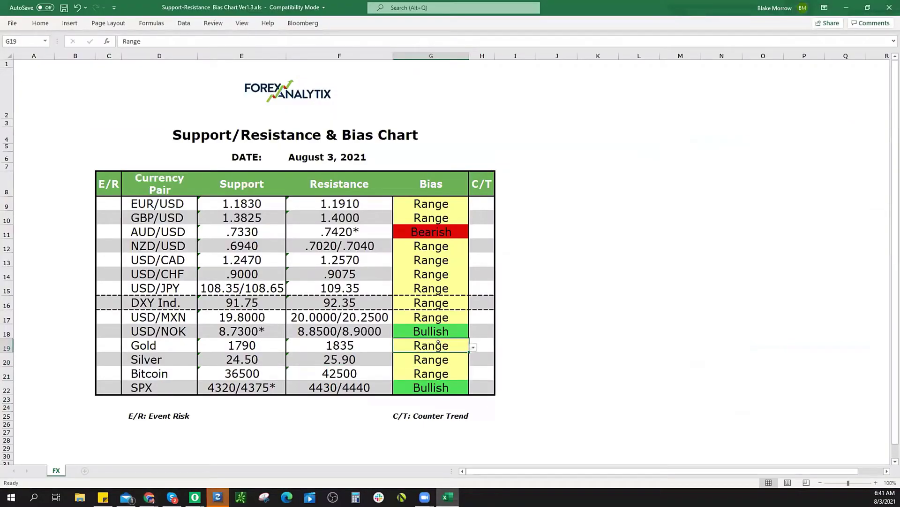
pyautogui.click(641, 297)
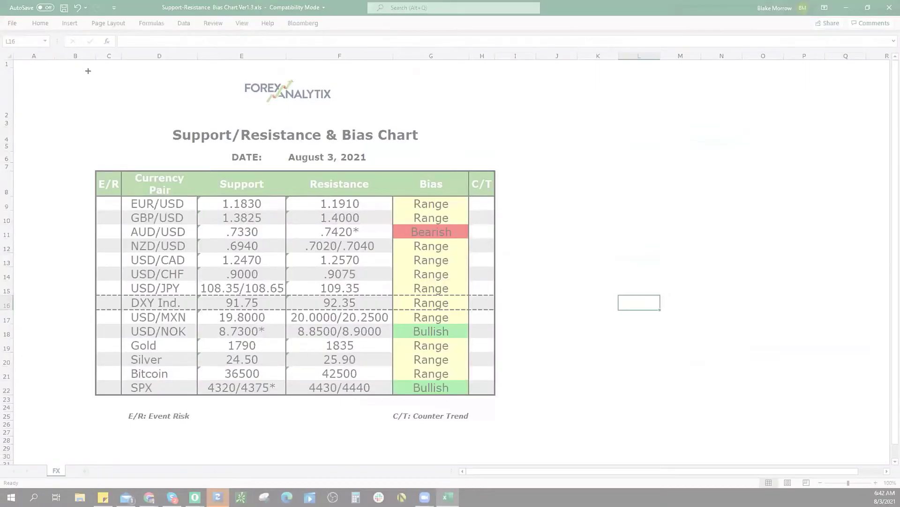
pyautogui.moveTo(93, 73); pyautogui.dragTo(493, 394)
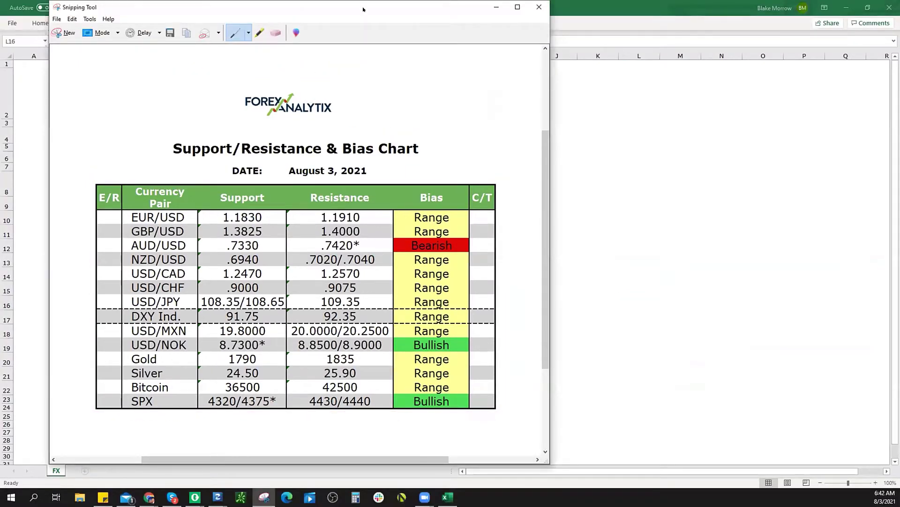
pyautogui.click(497, 8)
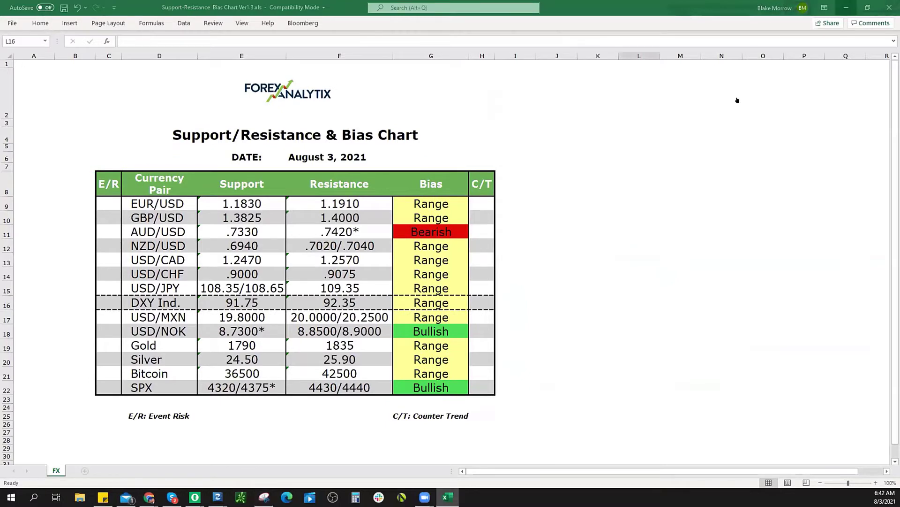
pyautogui.hotkey('alt', 'Tab')
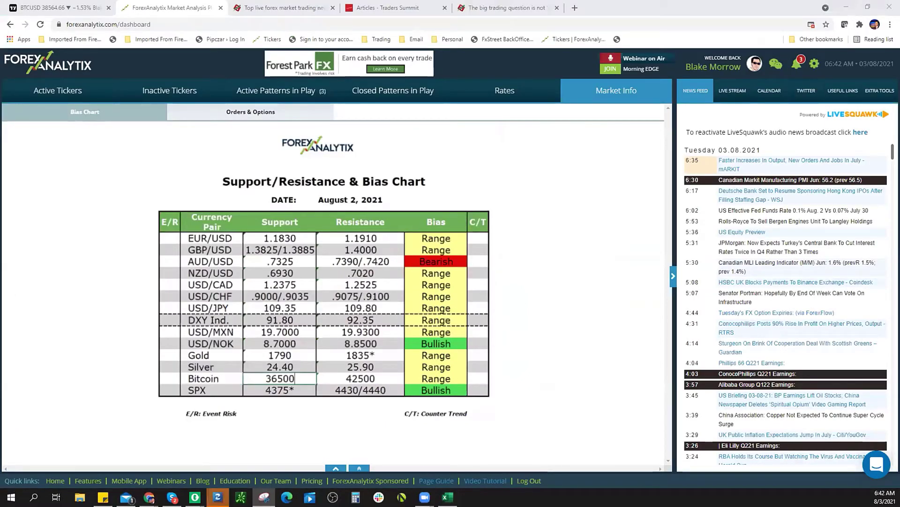